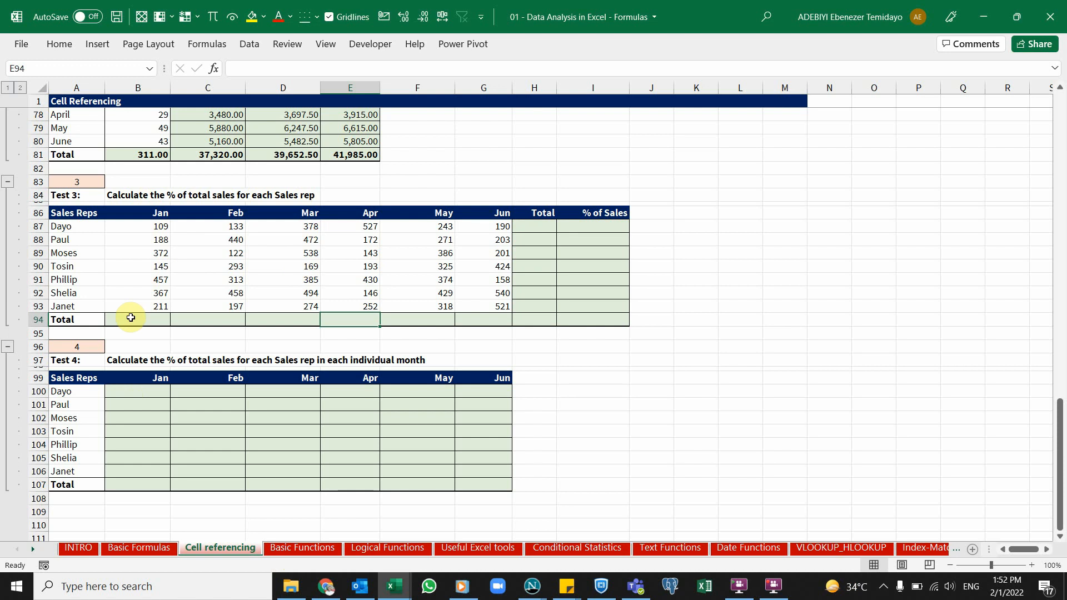
AutoSum the sales range B87:H94 in Test 3 to fill the Total column and the Total row.
left_click_drag(131, 315, 522, 320)
left_click_drag(526, 226, 527, 316)
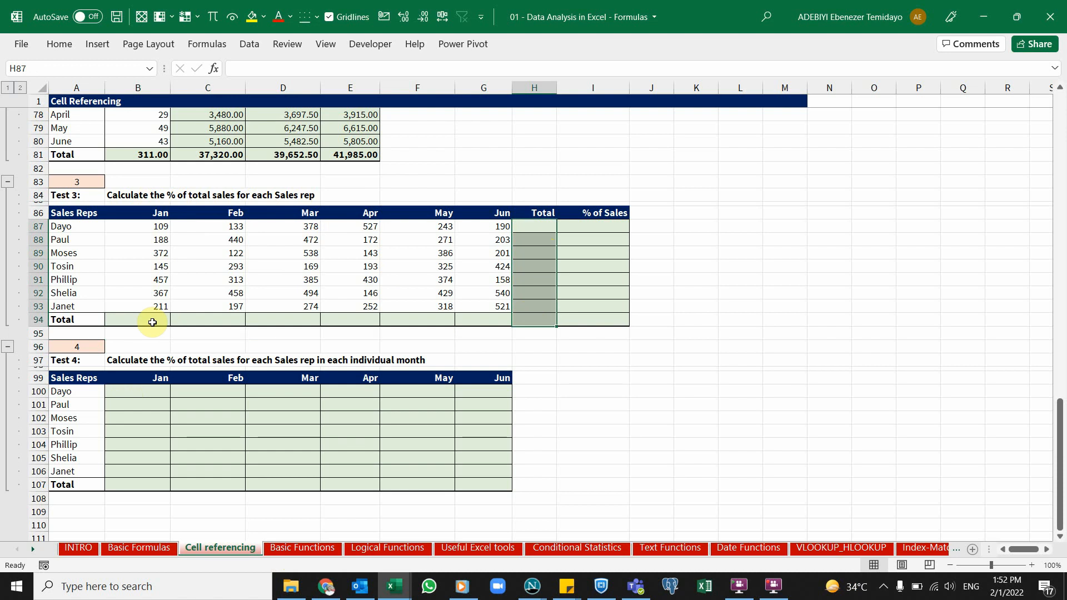
left_click_drag(153, 322, 515, 318)
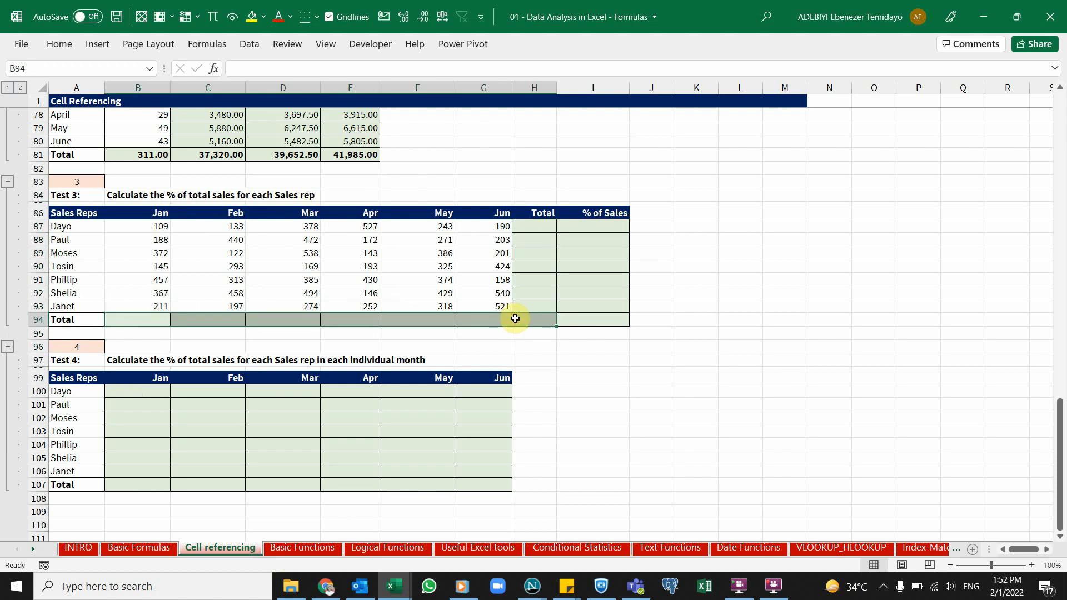
left_click_drag(530, 228, 543, 313)
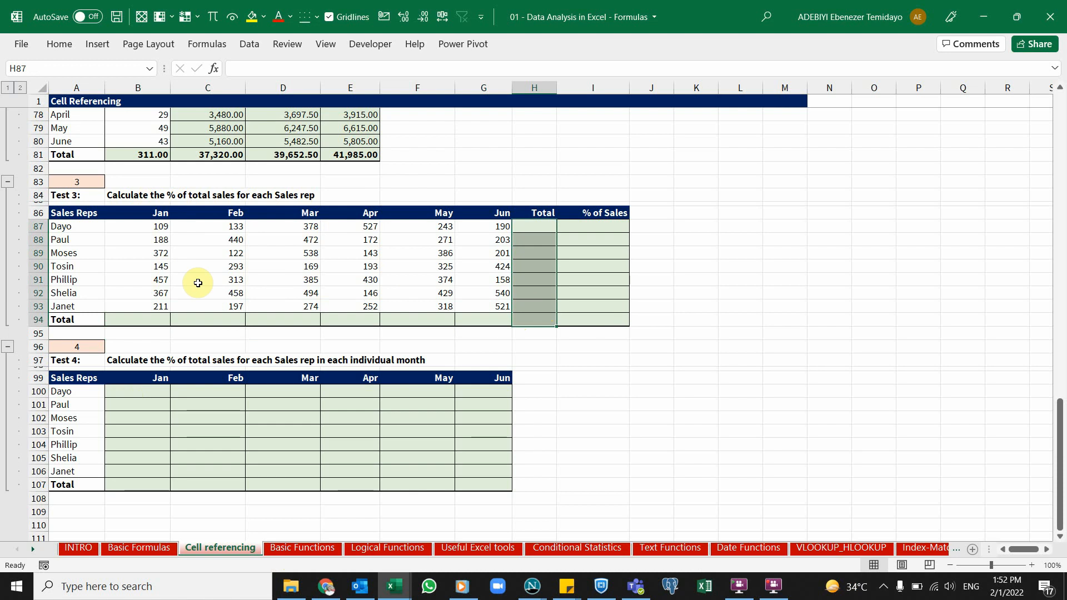
left_click(158, 273)
left_click(227, 269)
left_click(166, 228)
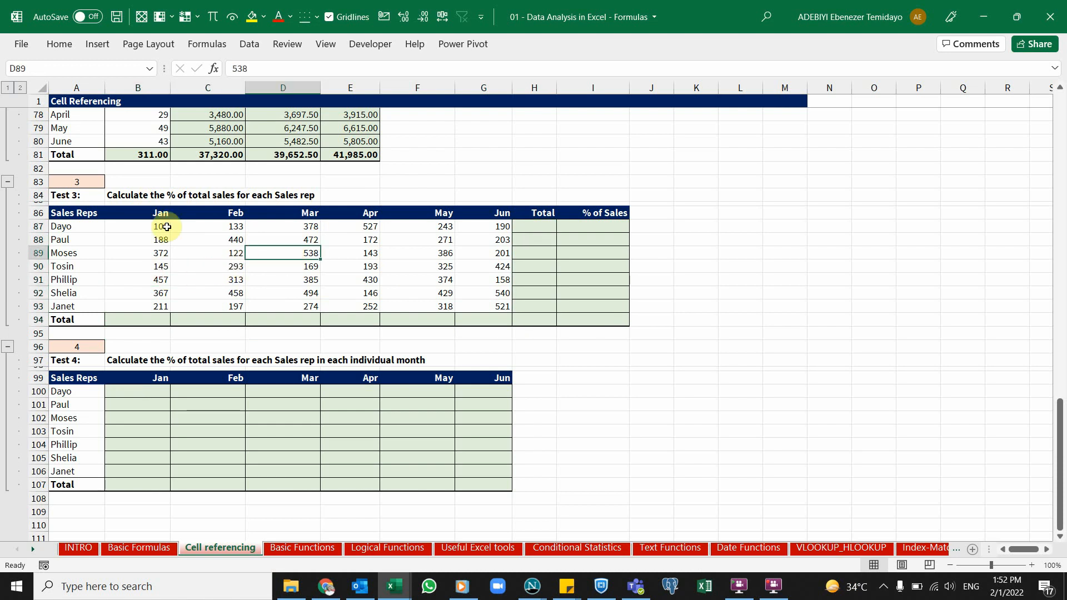
left_click_drag(158, 225, 527, 319)
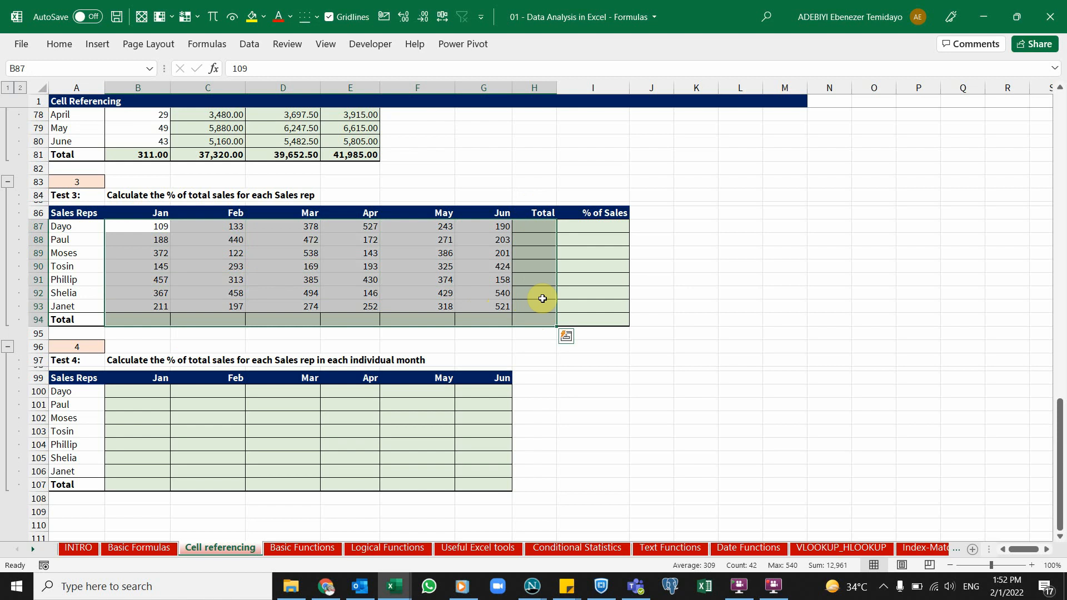
key("alt+equal")
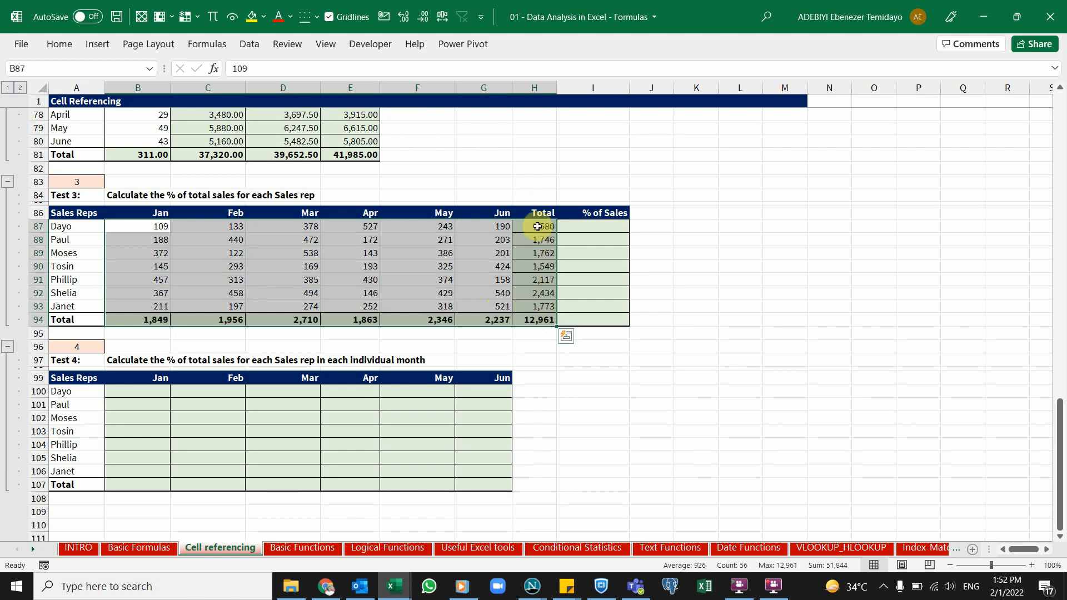
Inspect the SUM formulas in the Test 3 Total column and Total row, including G94, H93 and the grand total in H94.
left_click(542, 226)
left_click(541, 240)
left_click(543, 253)
left_click(543, 280)
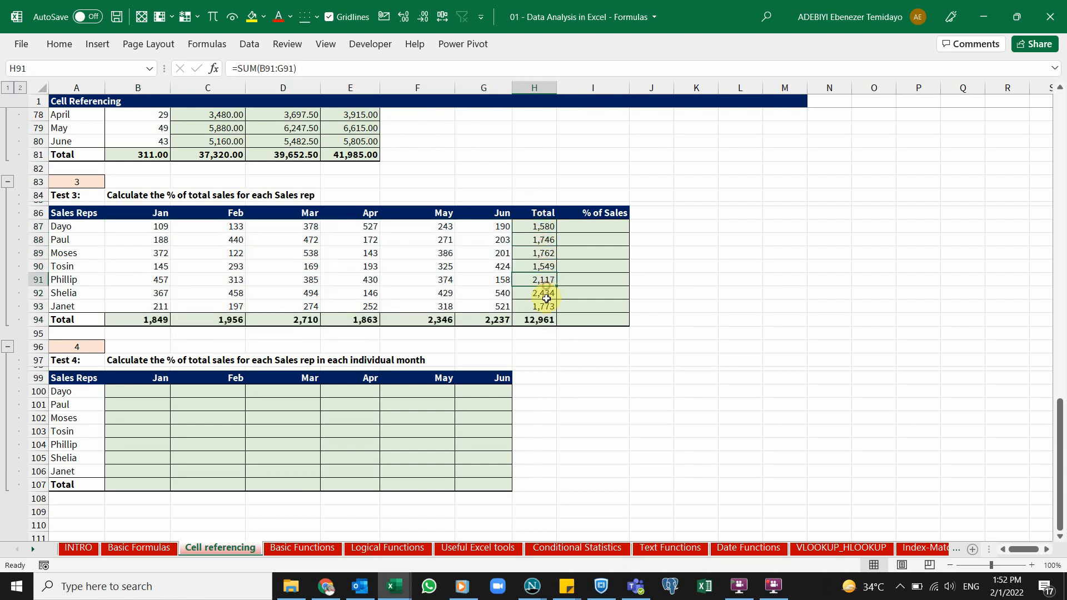
left_click(545, 306)
double_click(541, 307)
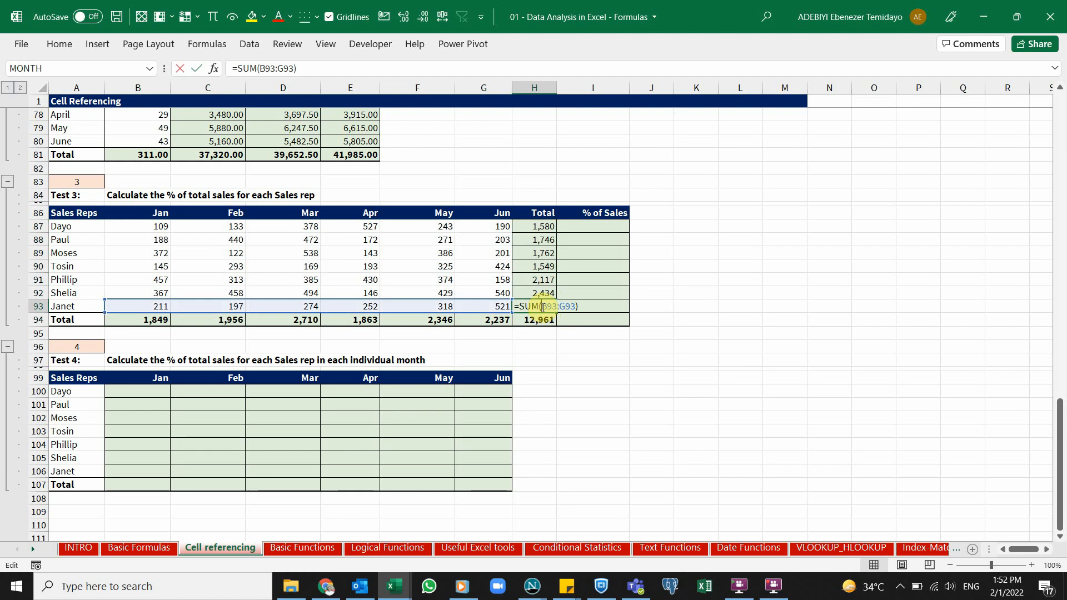
key("Escape")
double_click(488, 320)
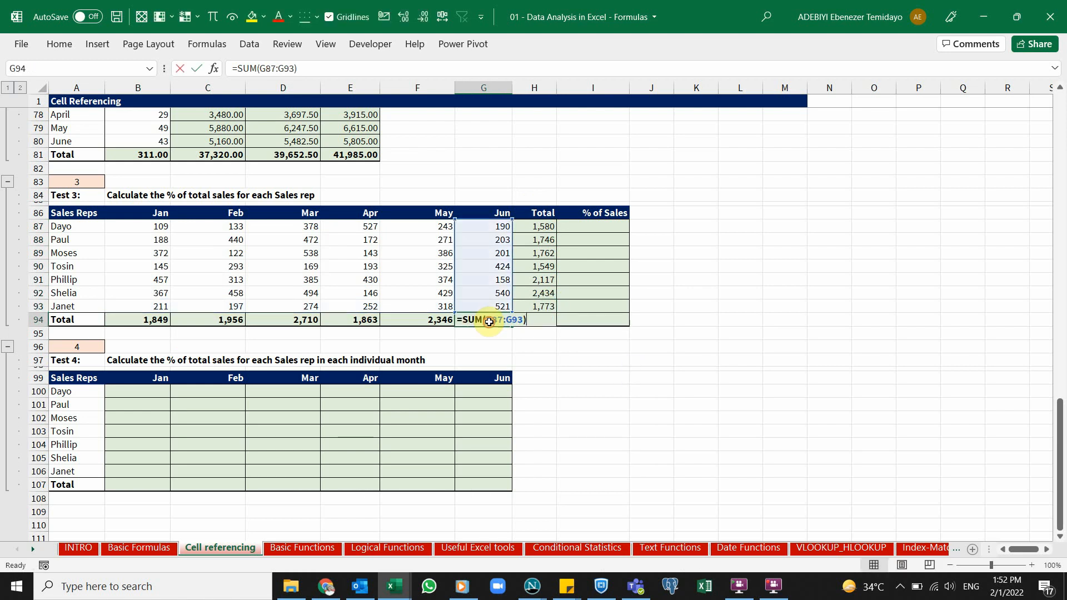
key("Escape")
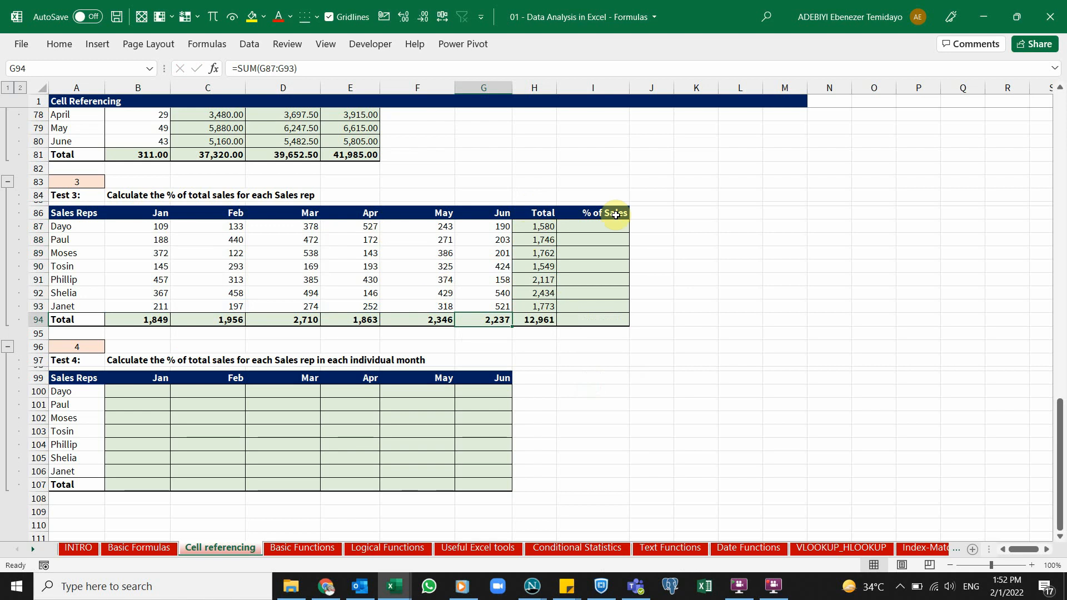
left_click(536, 321)
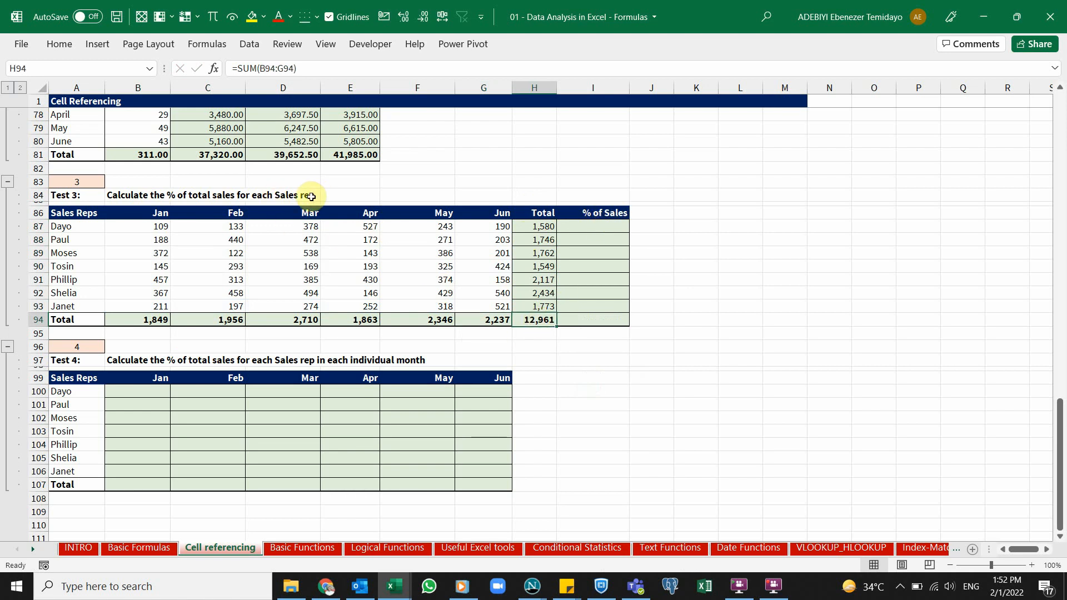
left_click(79, 230)
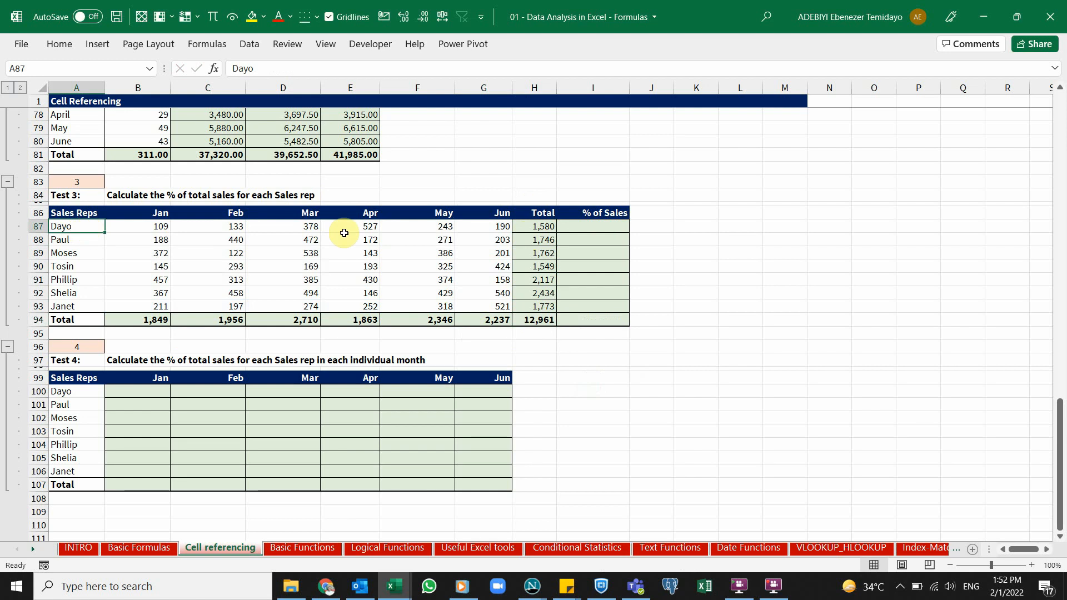
left_click(540, 320)
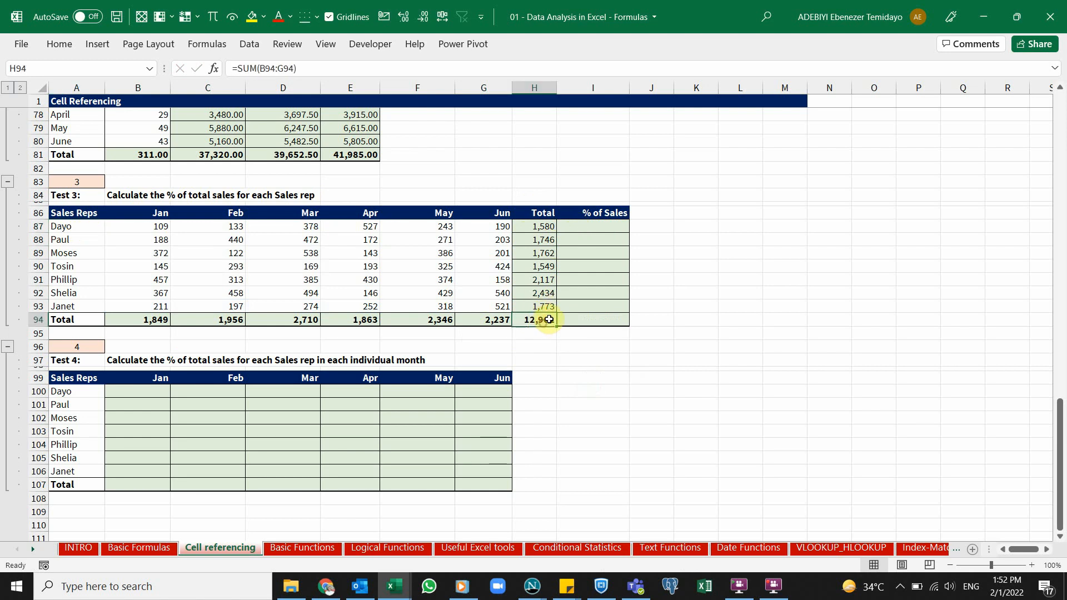
left_click(553, 225)
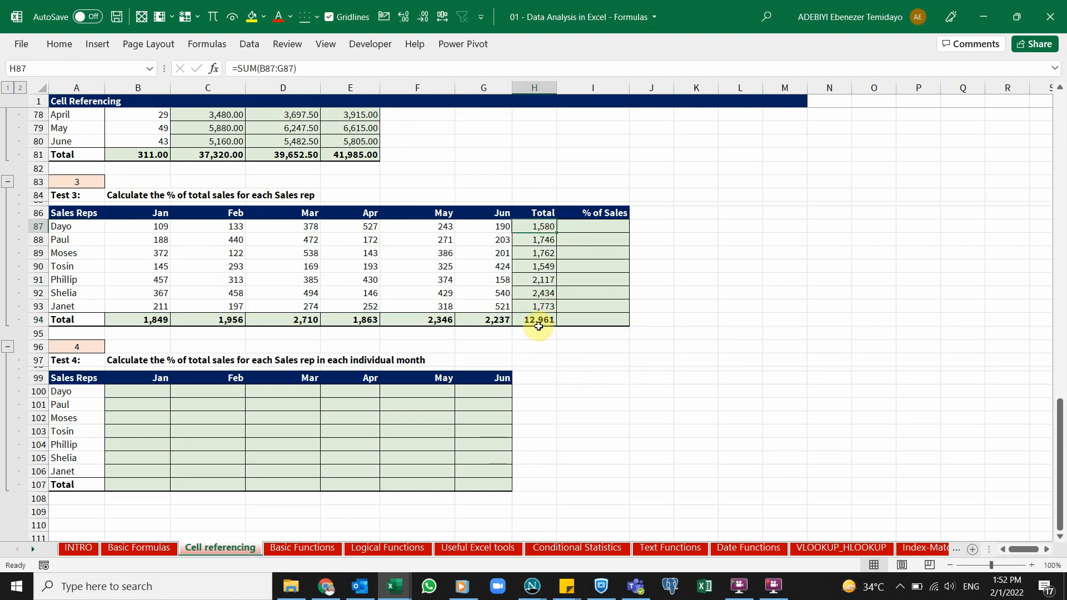
Try to calculate % of Sales by entering =H87/H94 in I87 and filling it down through I93.
left_click(579, 228)
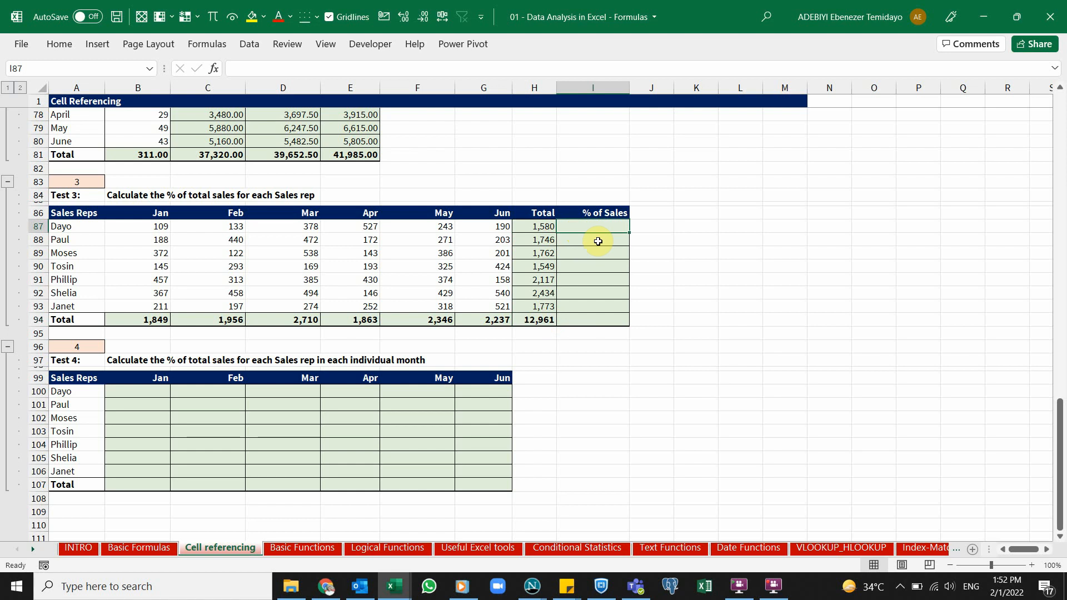
type("=")
key("Left")
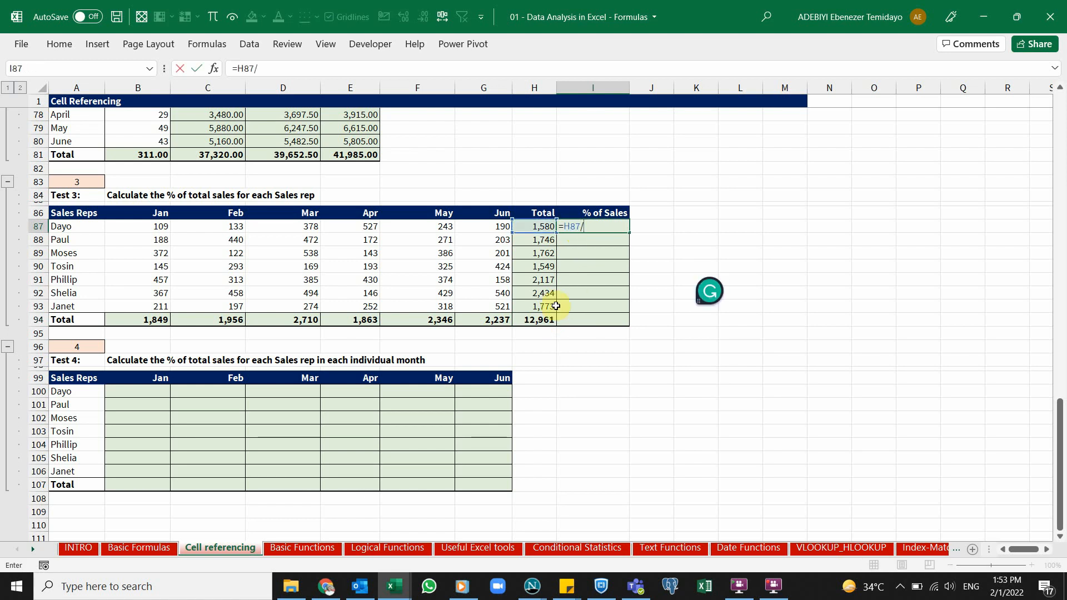
left_click(542, 318)
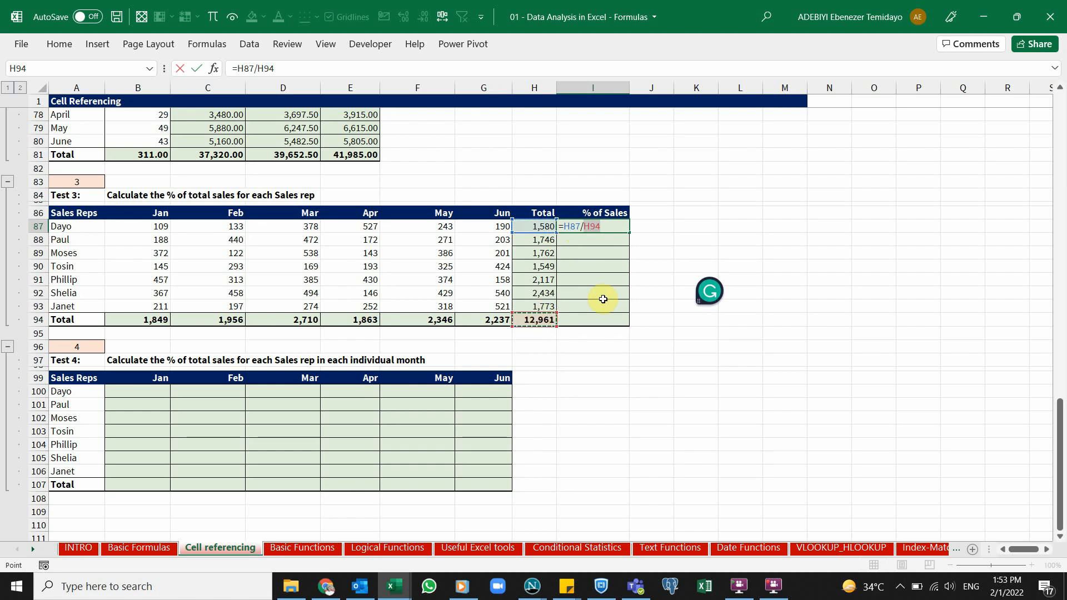
key("Return")
left_click(624, 226)
left_click_drag(629, 232, 632, 312)
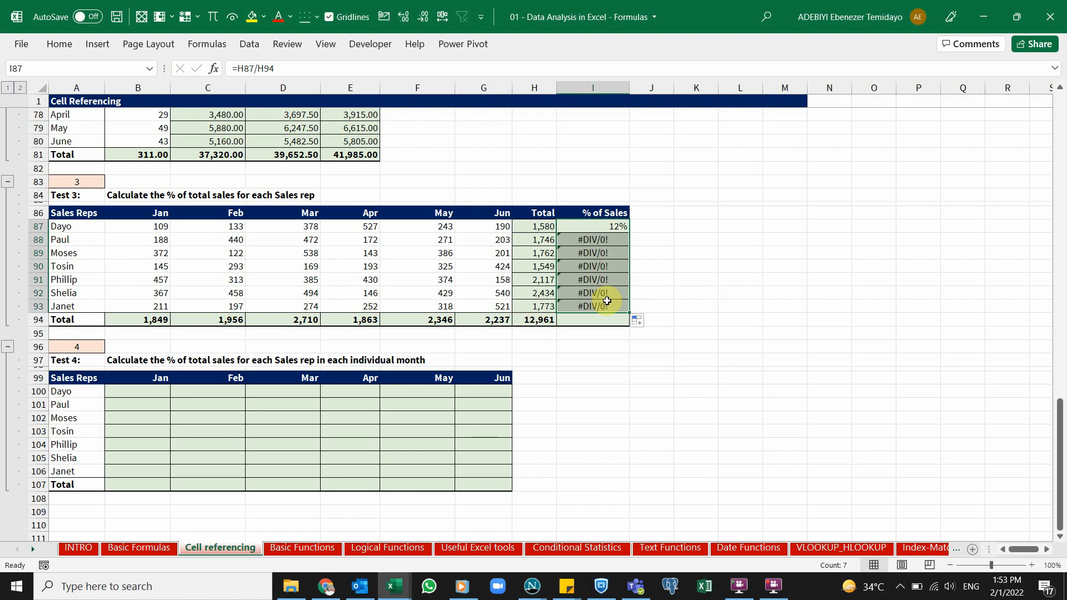
Inspect the copied formula in I88 and undo the relative-reference formulas in the % of Sales column.
double_click(590, 240)
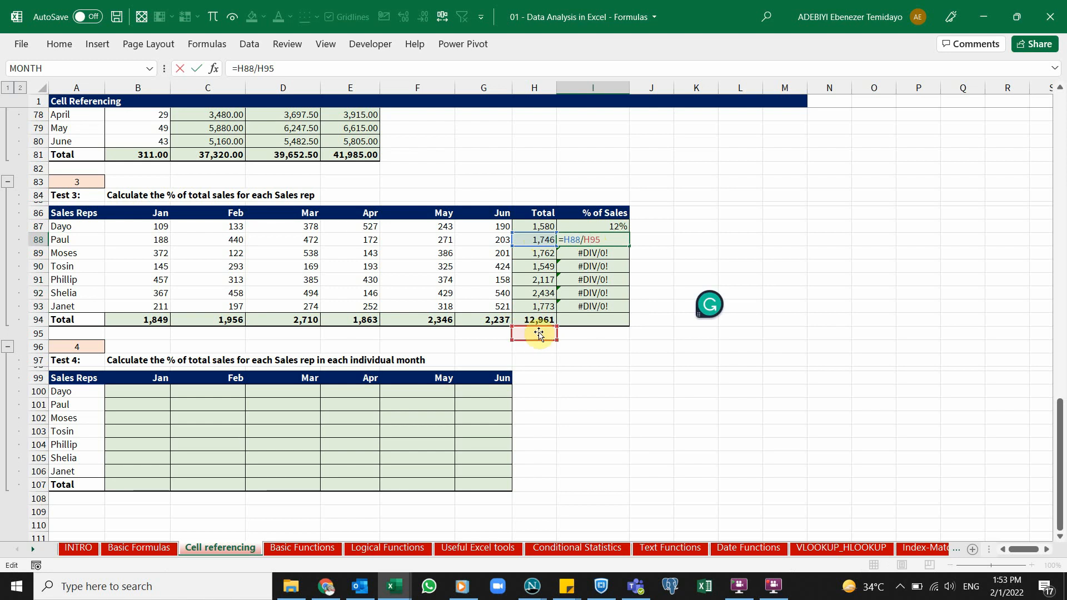
key("Escape")
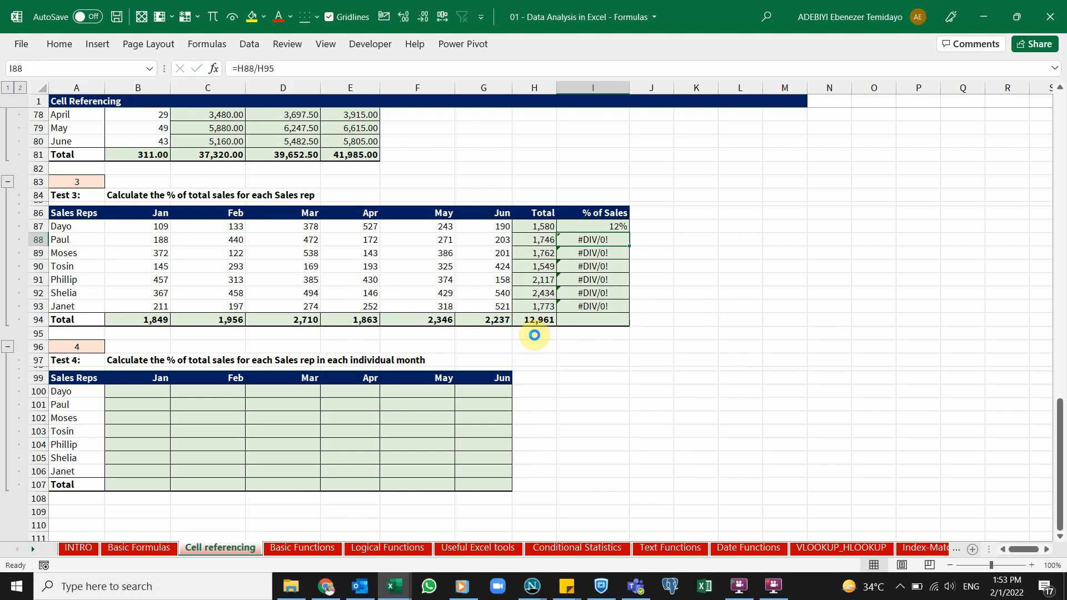
key("ctrl+z")
Enter =H87/$H$94 in I87 with an absolute reference to the grand total and fill it down through I94.
type("=")
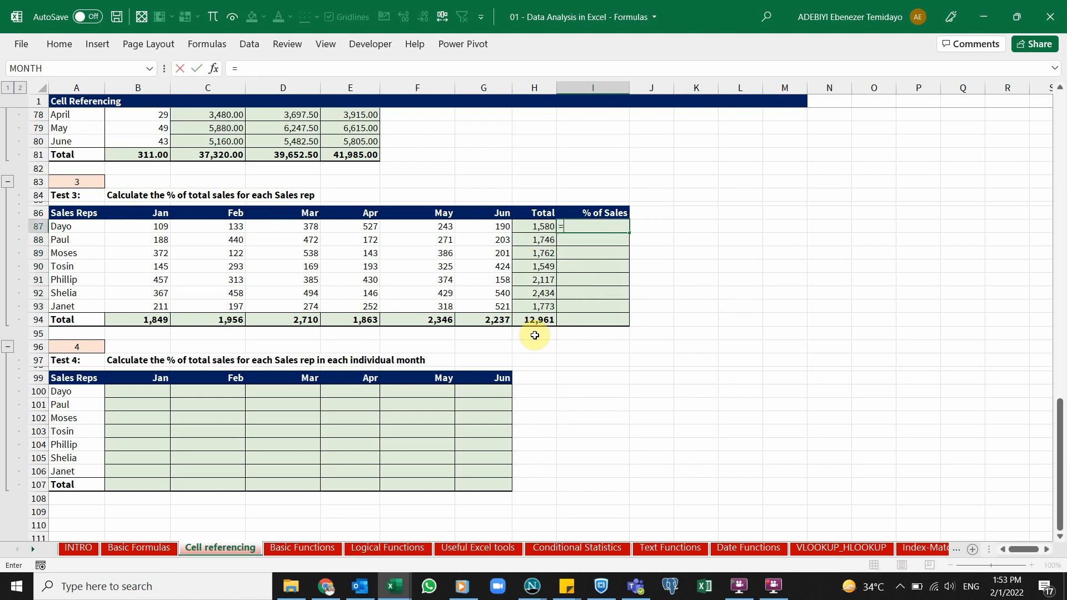
key("Left")
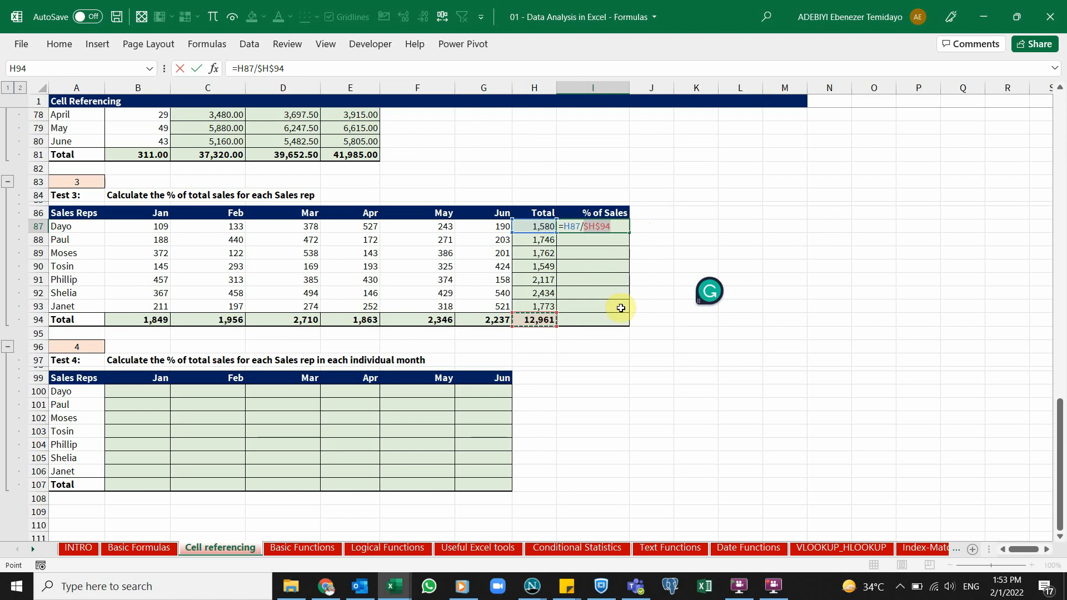
key("ctrl+Return")
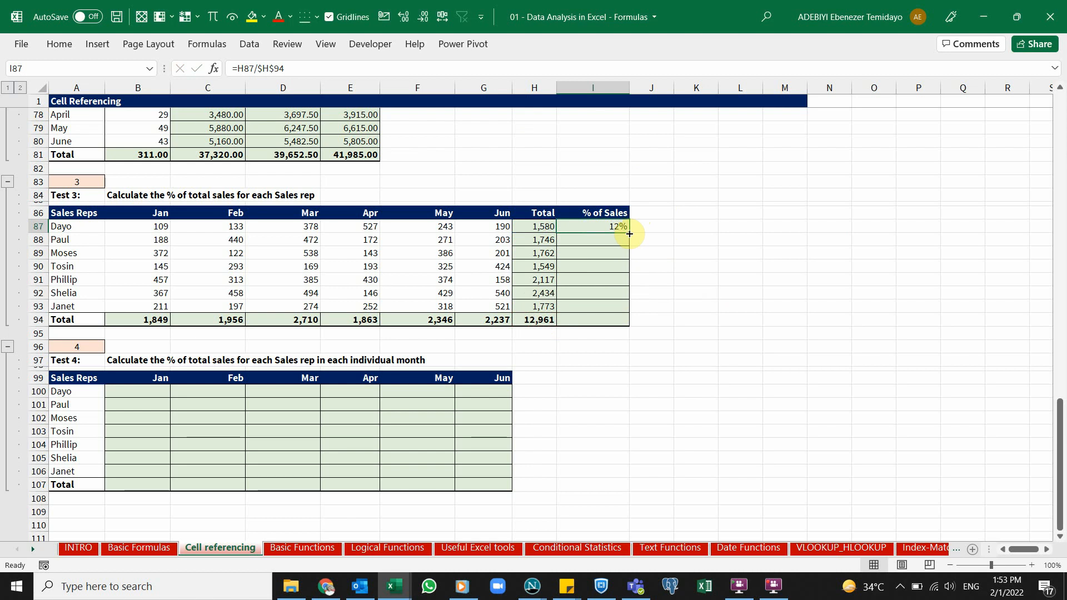
left_click_drag(629, 232, 629, 327)
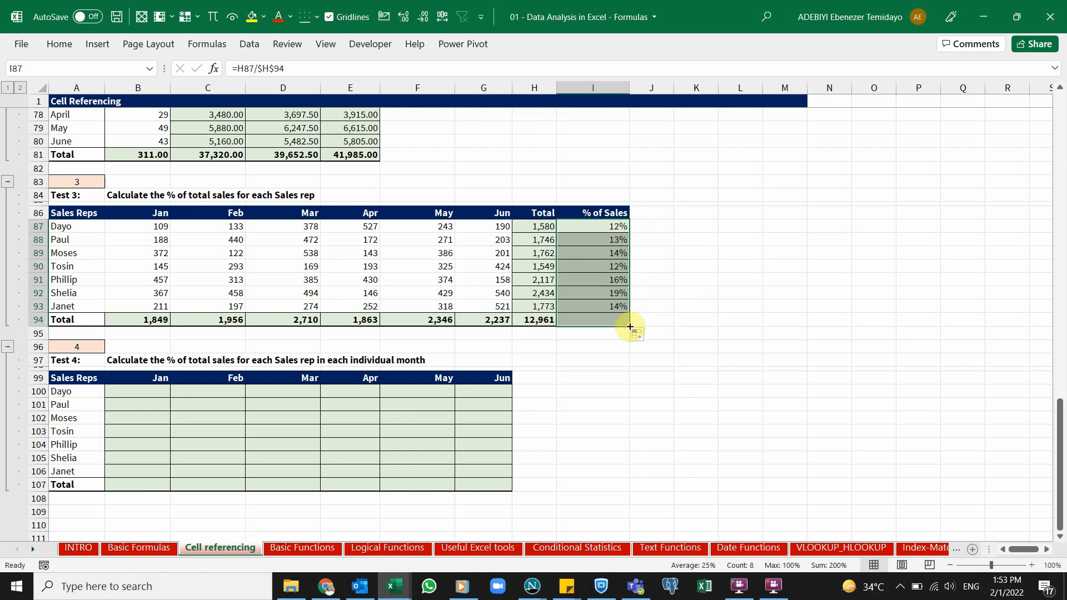
Change the fill of I87:I94 to Fill Without Formatting to preserve the Total row's bold style.
left_click(596, 300)
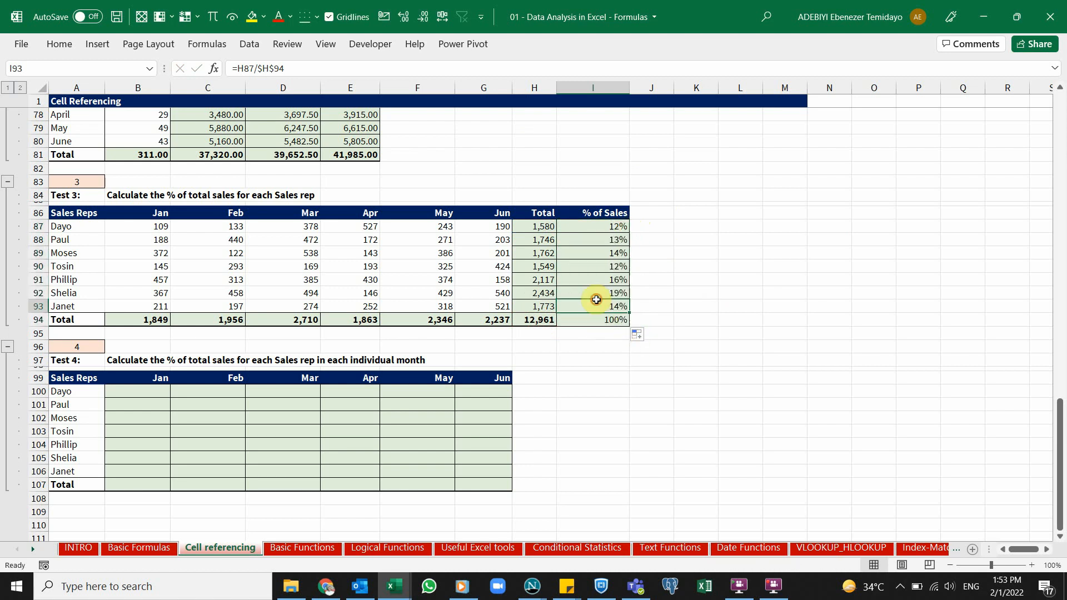
left_click(581, 320)
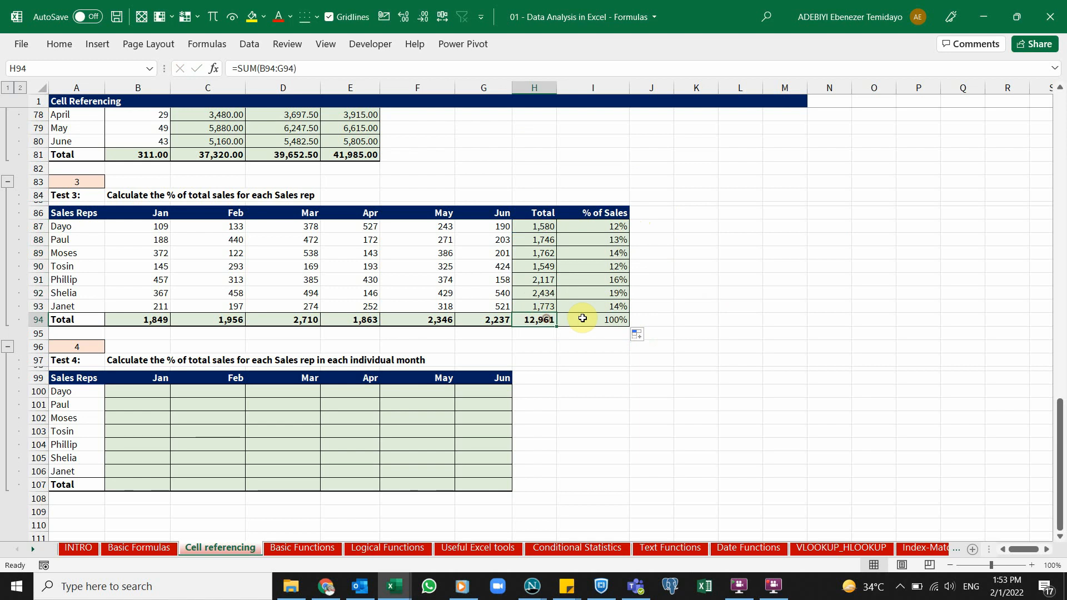
left_click(638, 335)
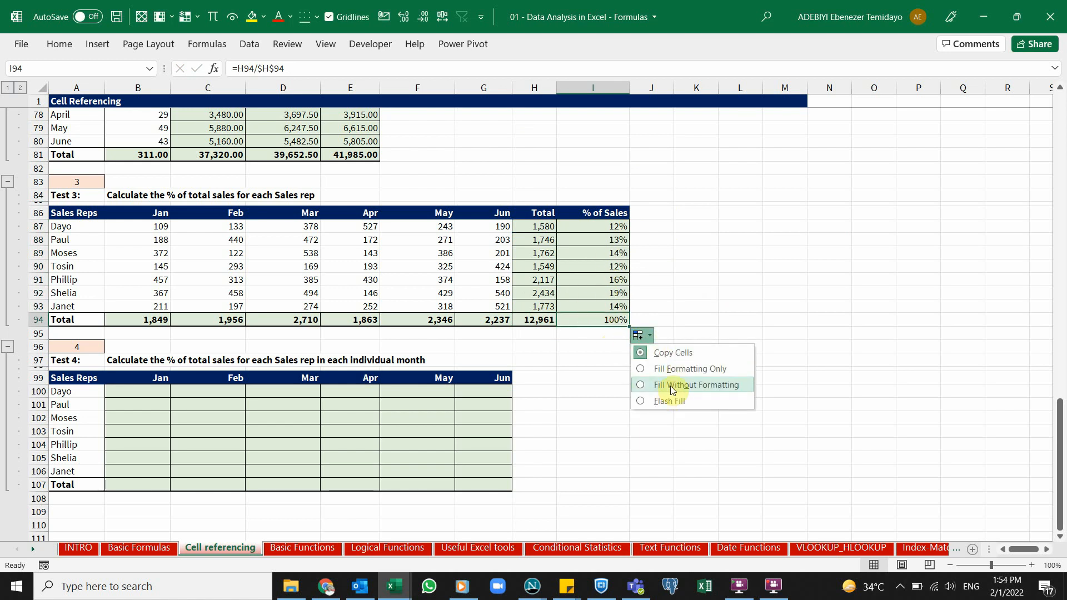
left_click(690, 383)
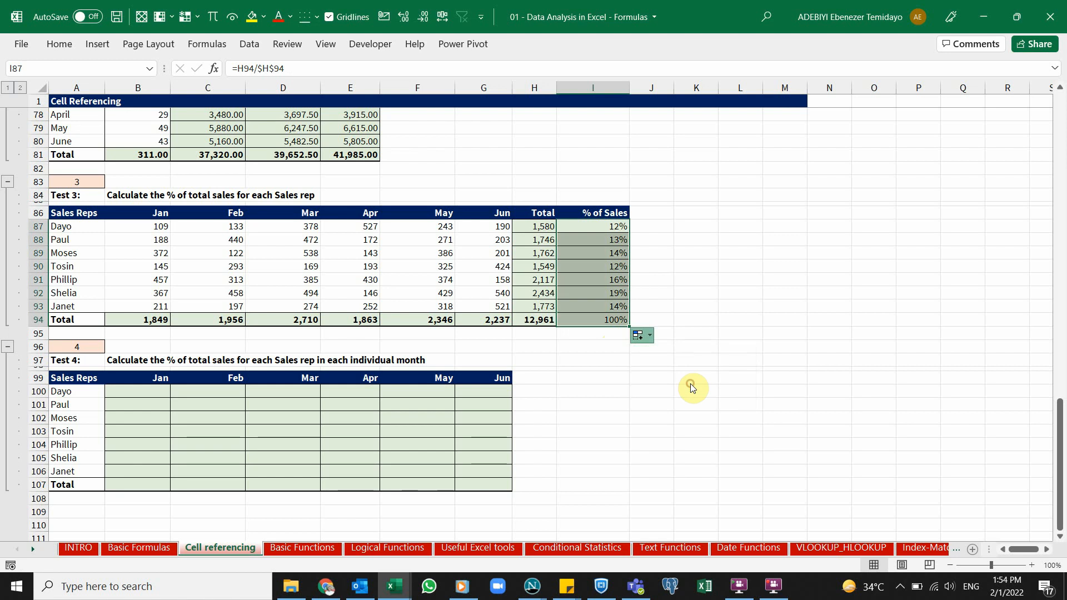
left_click(607, 321)
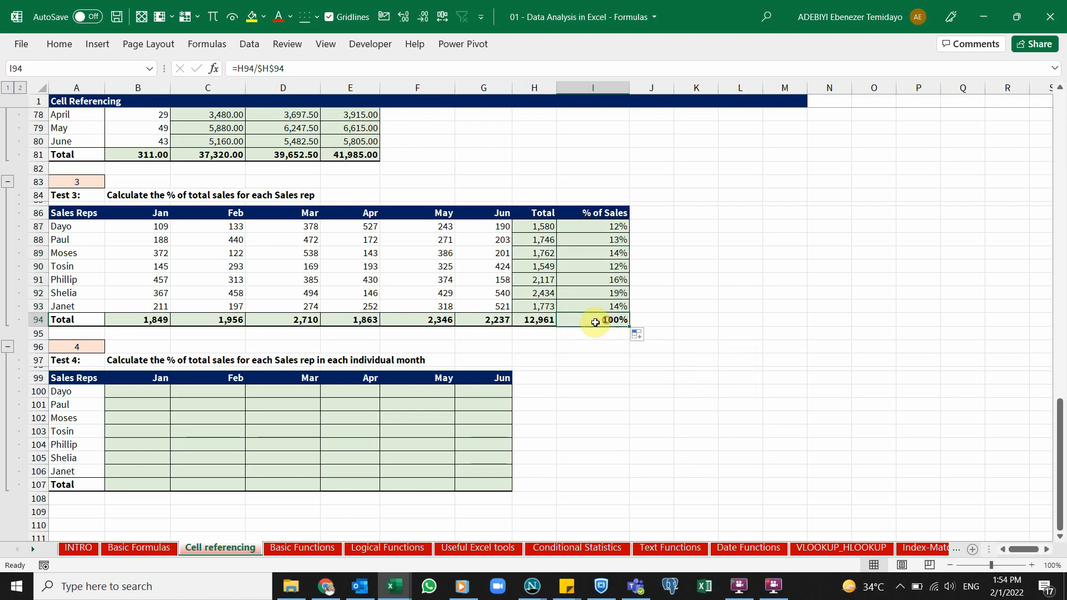
Review the % of Sales formulas against grand total H94, and the January figure in B87 against the January total in B94.
left_click(612, 251)
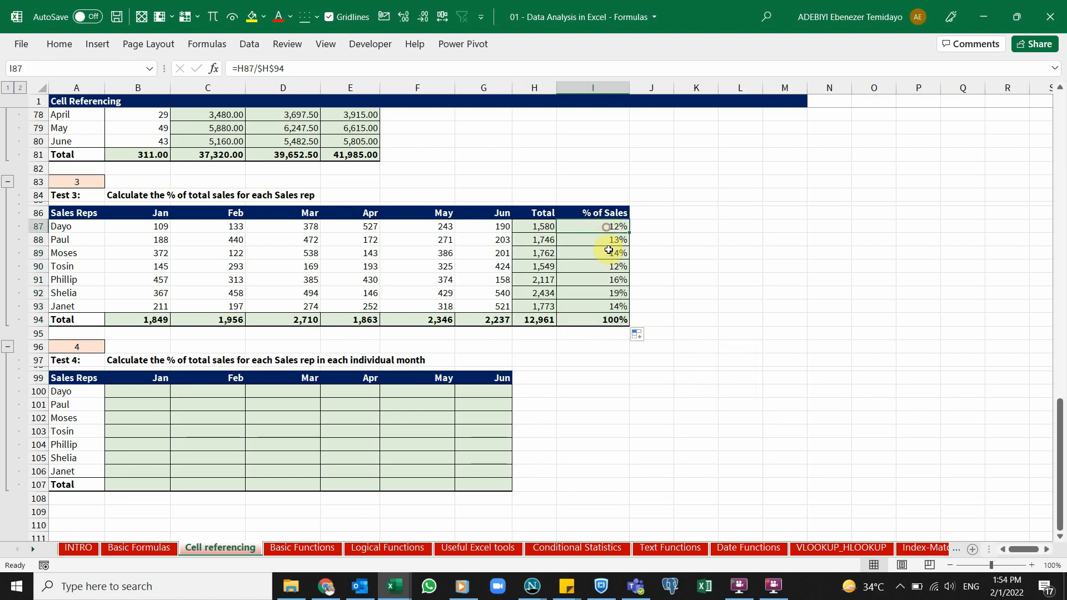
left_click(613, 266)
left_click(612, 290)
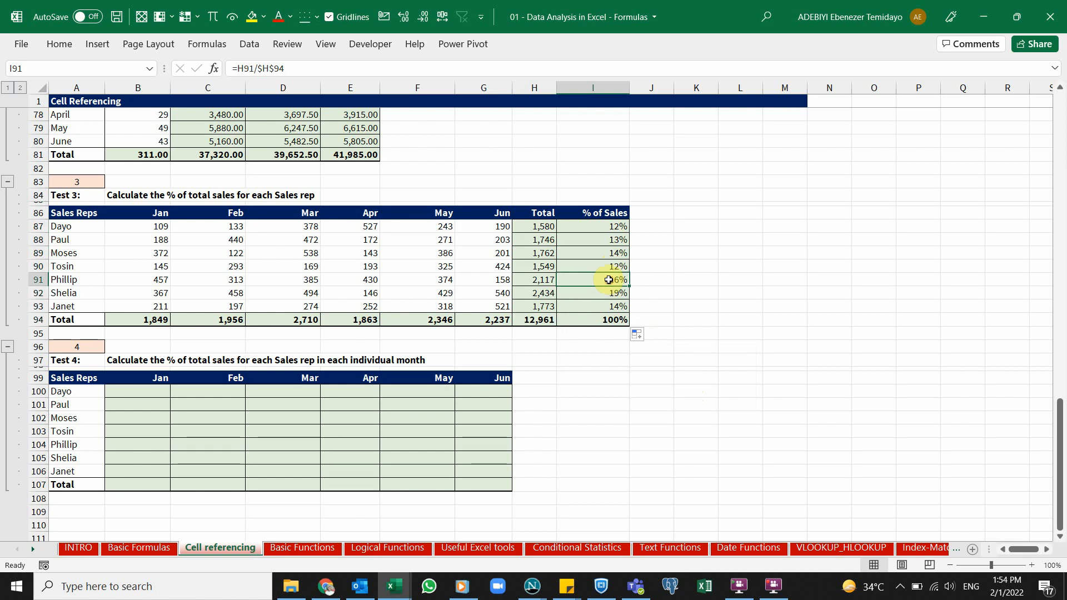
left_click(541, 319)
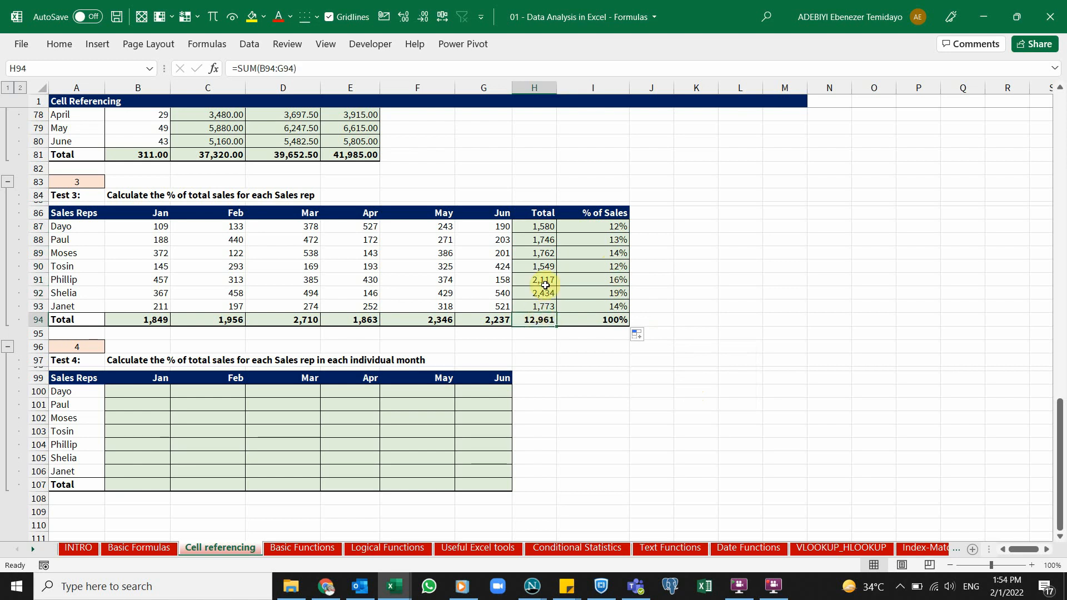
left_click(596, 239)
left_click(143, 405)
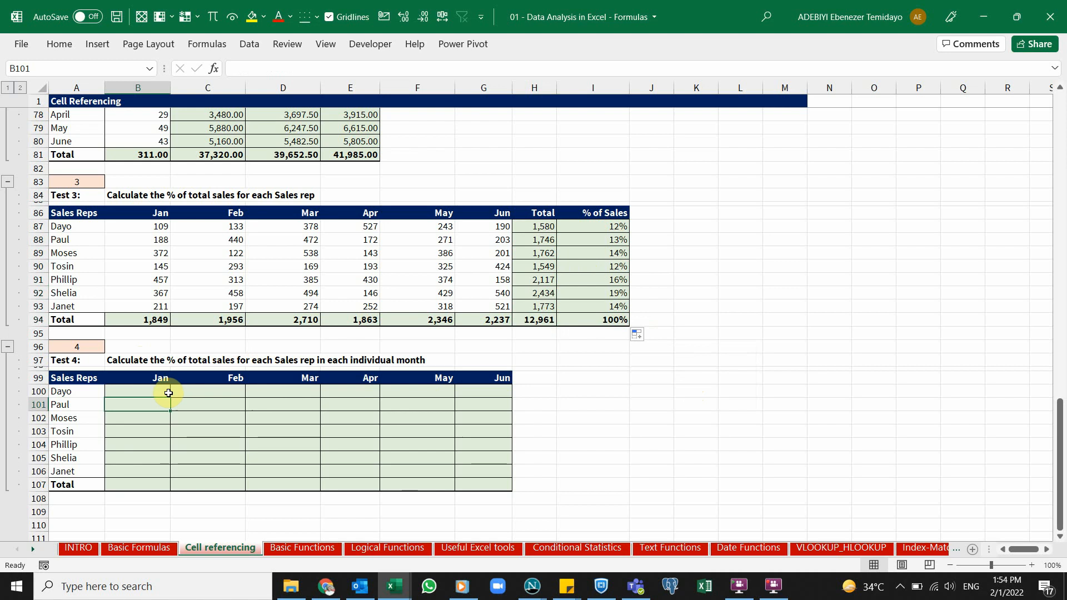
left_click(104, 224)
left_click(125, 225)
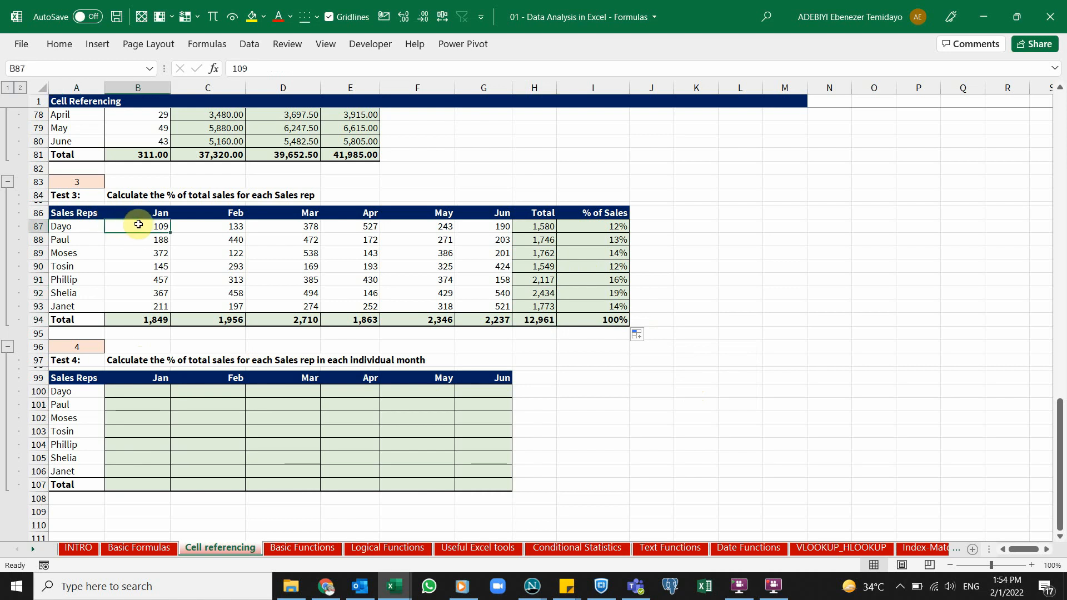
left_click(152, 322)
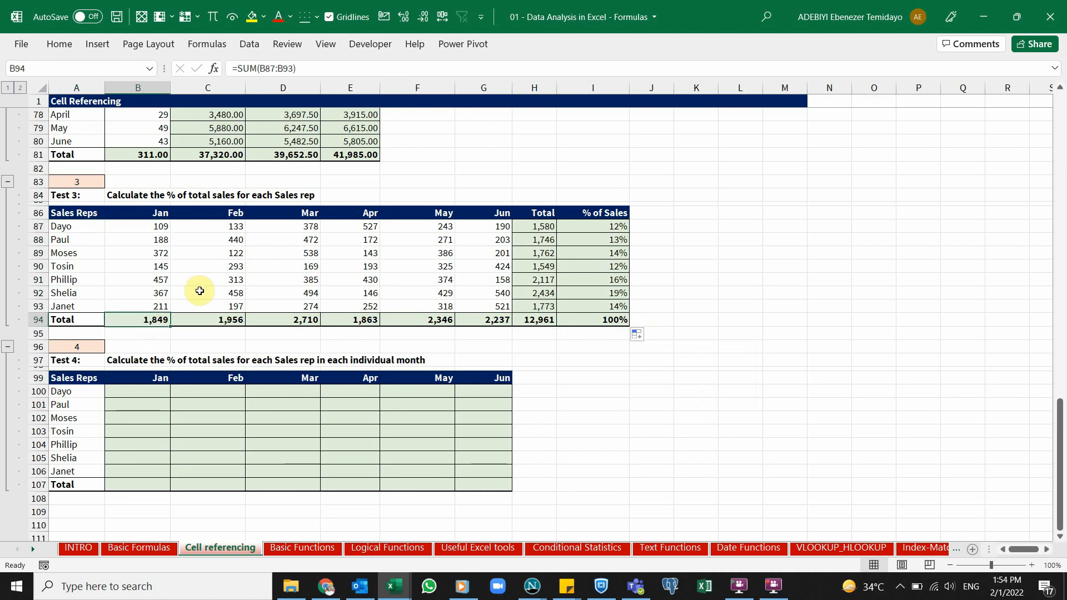
Fill B100:G107 with =B87/B$94, using a row-locked reference to each month's total, to calculate every sales rep's monthly share.
left_click(237, 228)
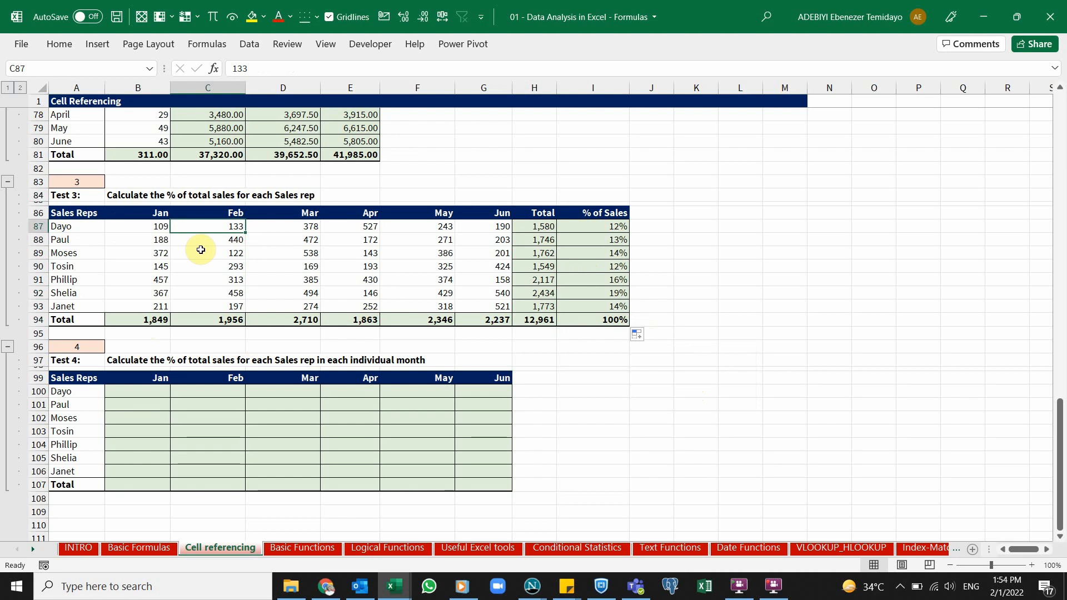
left_click(214, 319)
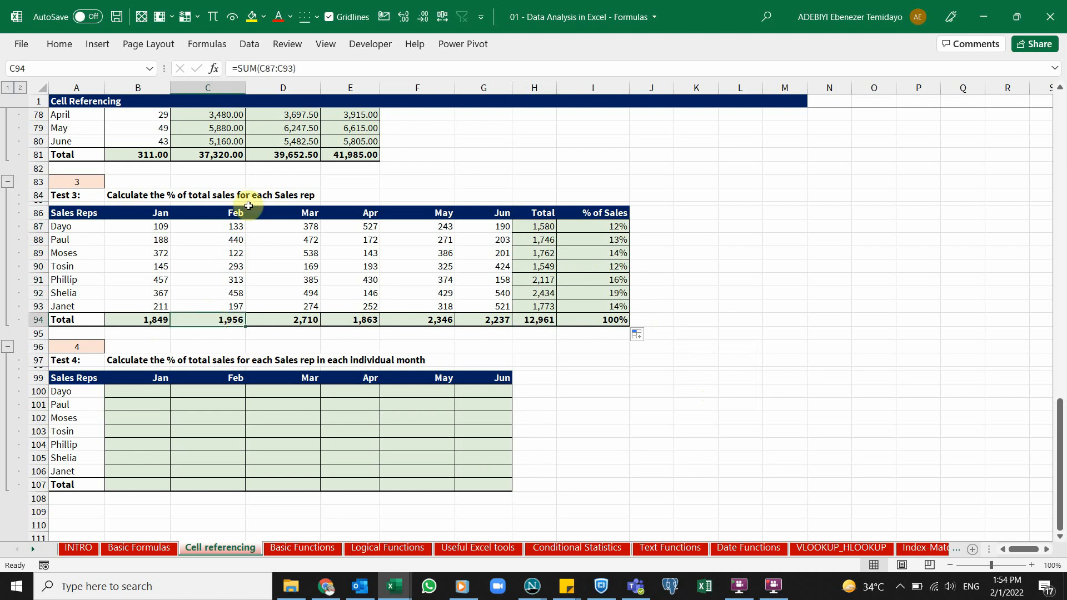
left_click(165, 390)
key("shift+Right")
key("shift+Right")
key("shift+Right")
key("shift+Right")
key("shift+Right")
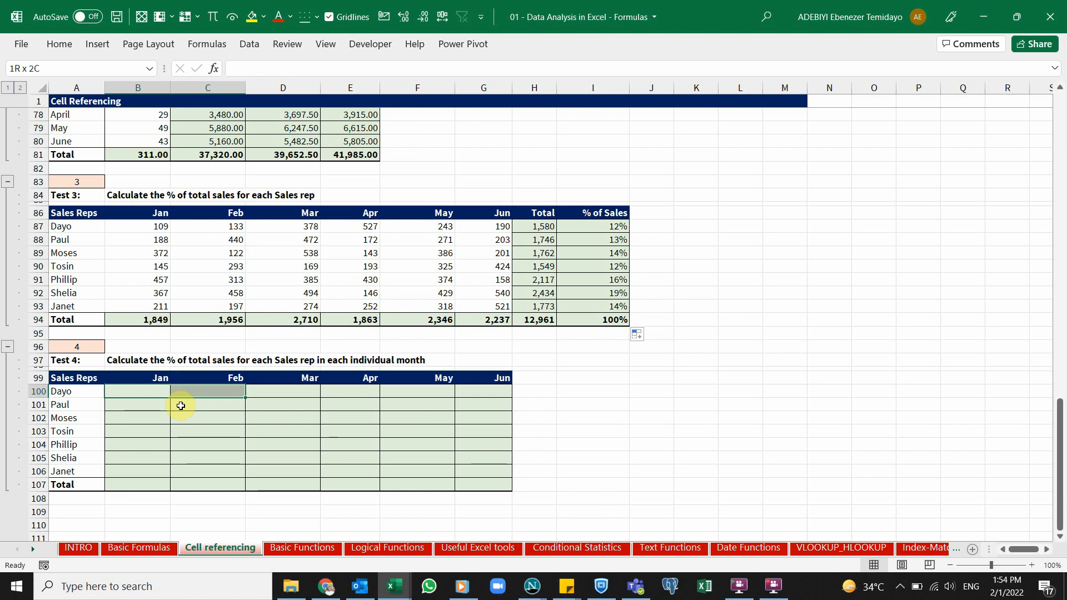
key("shift+Down")
key("shift+Down")
key("shift+Down")
key("shift+Down")
key("shift+Down")
key("shift+Down")
key("shift+Down")
key("shift+Down")
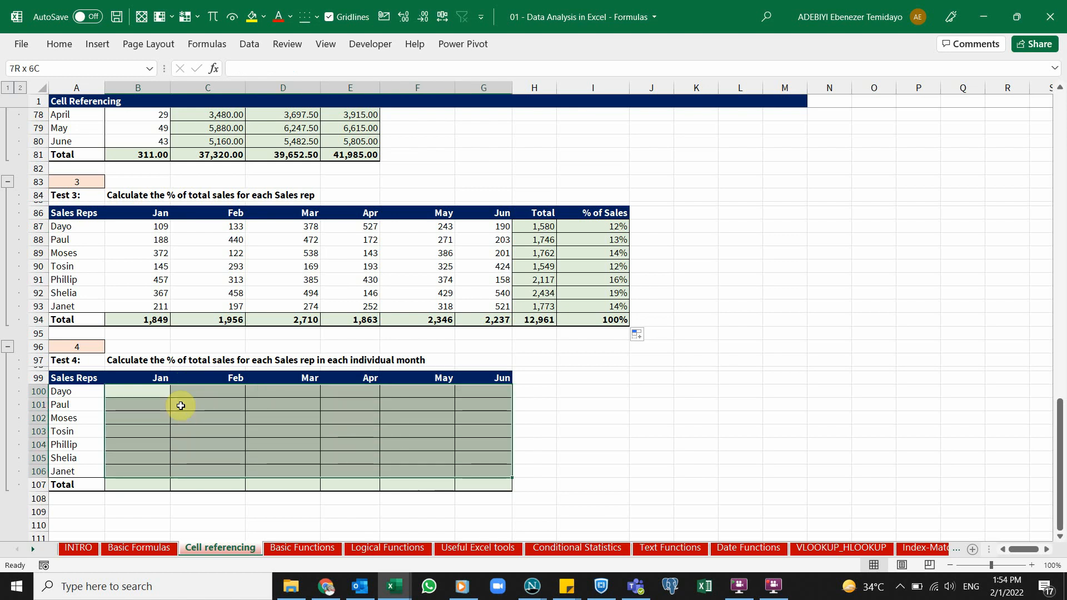
key("shift+Up")
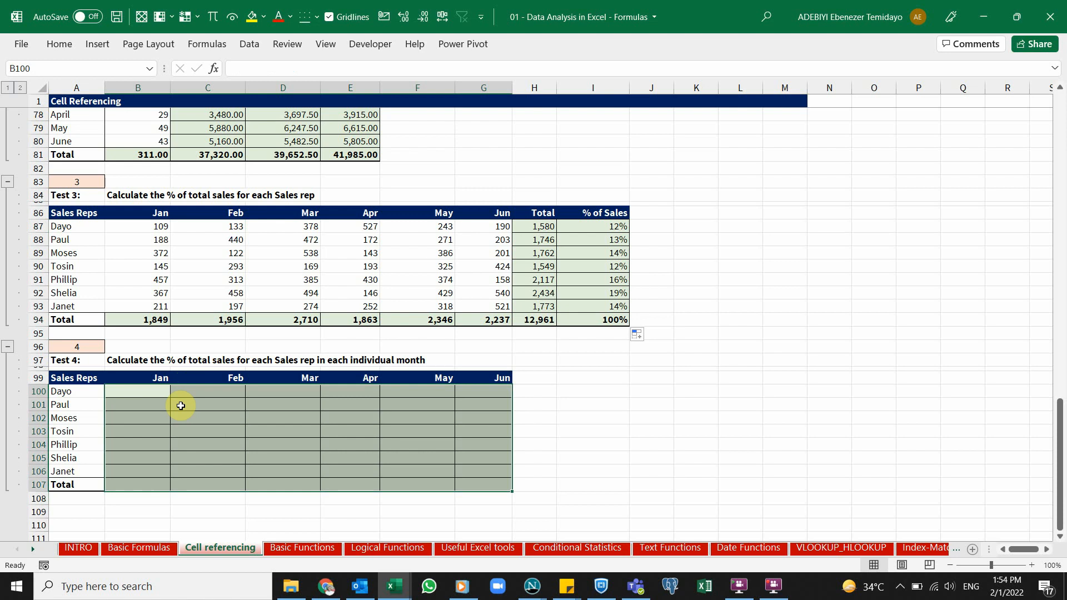
type("=")
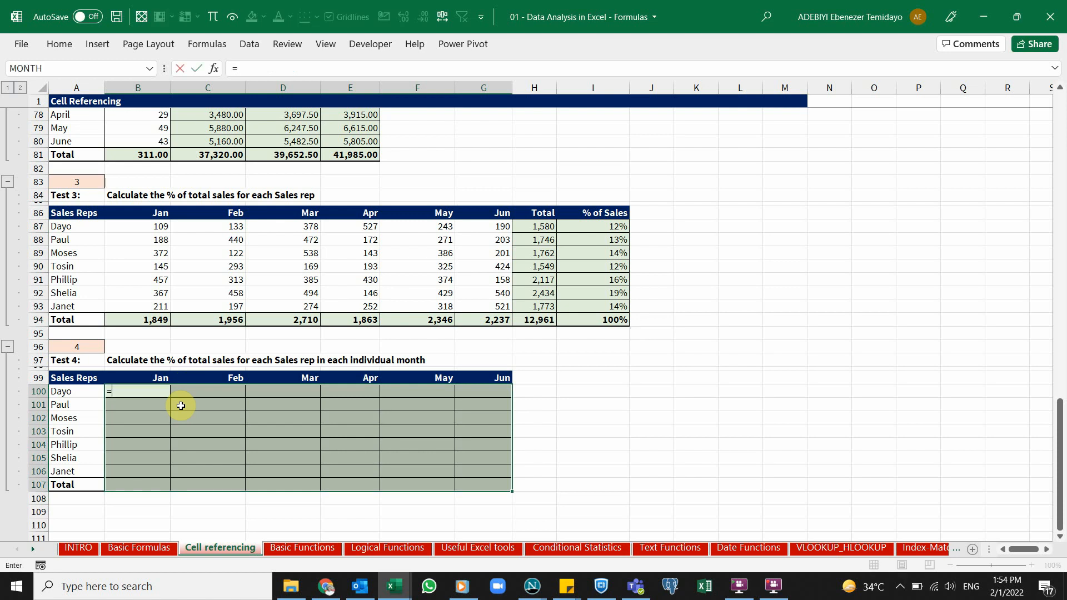
left_click(138, 227)
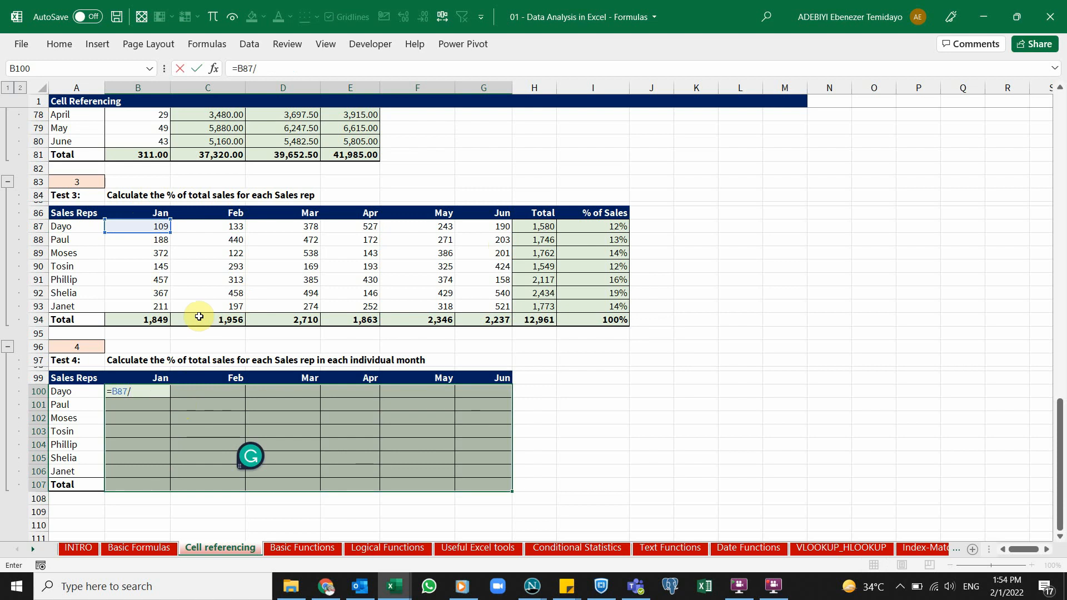
left_click(161, 317)
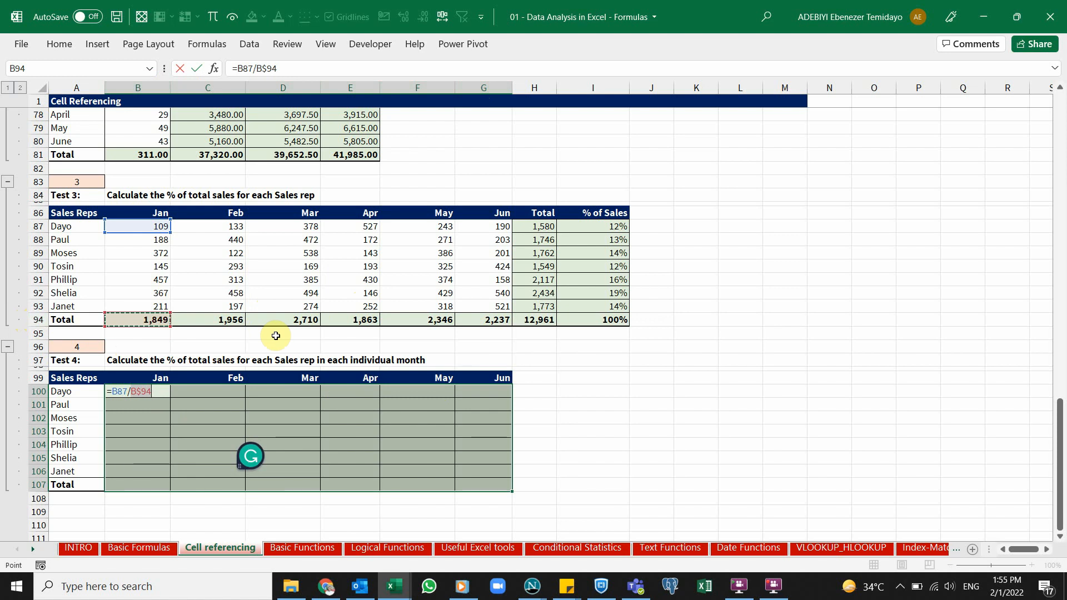
key("ctrl+Return")
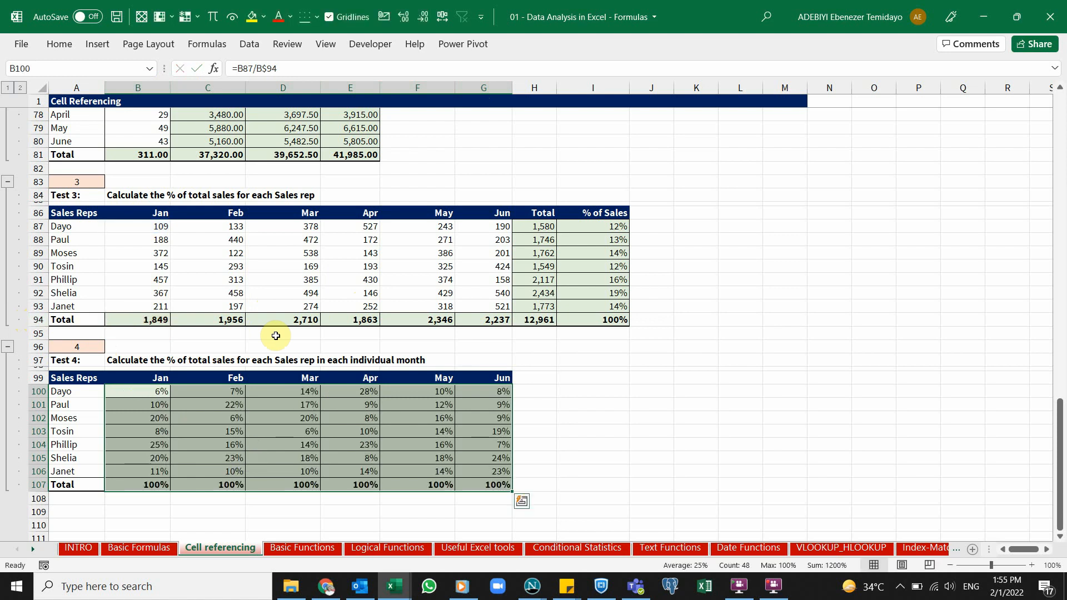
Inspect the mixed-reference formulas across the monthly percentage table, and compare the grand total in H94 with the January total in B94.
key("Down")
key("Down")
key("Right")
key("Right")
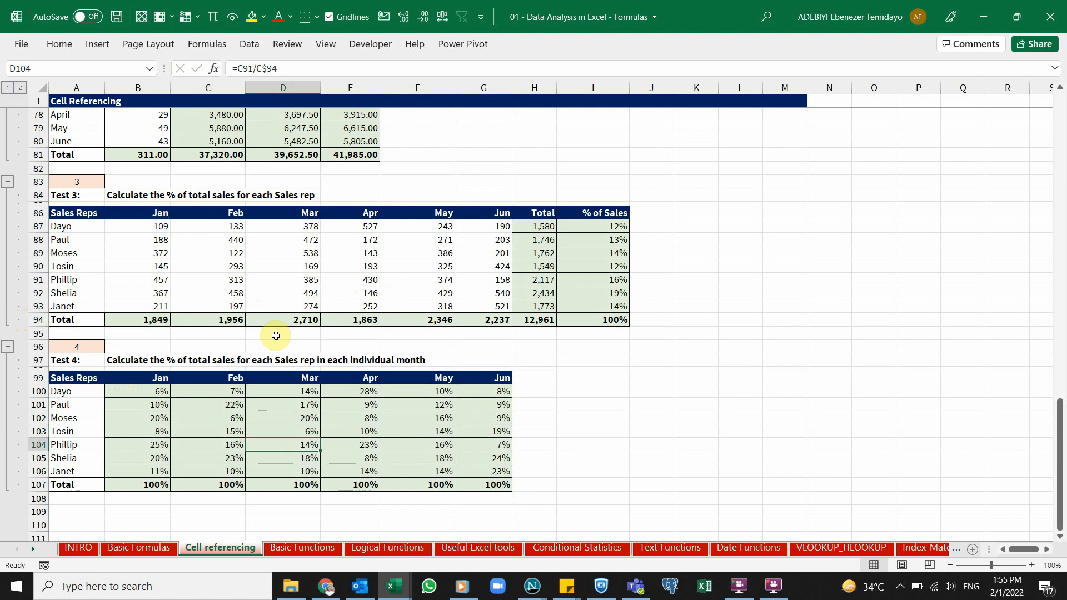
key("Right")
key("Up")
key("Up")
key("Left")
key("Right")
key("Right")
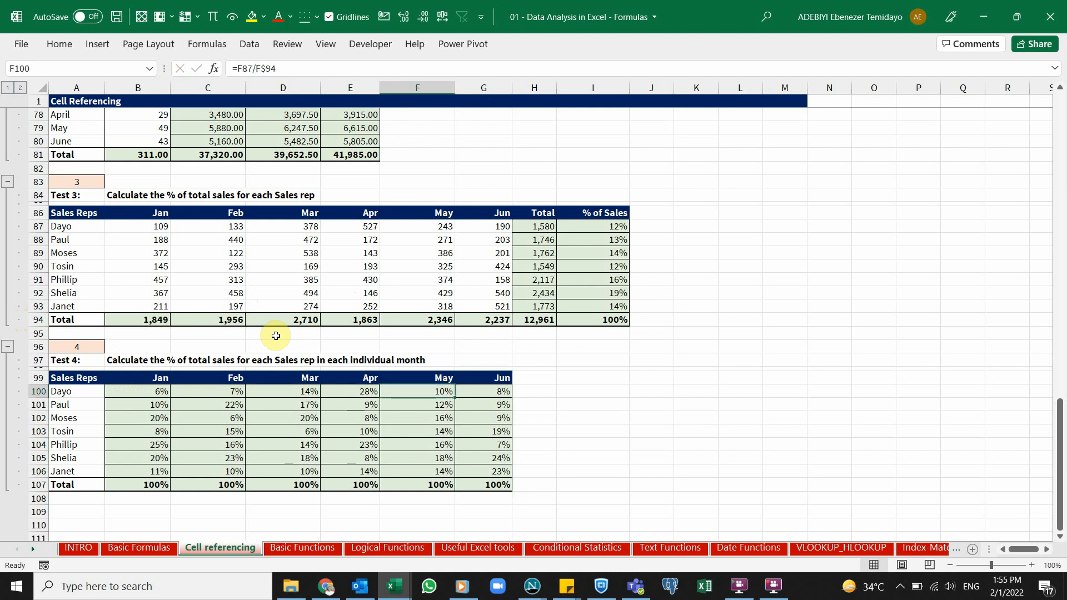
key("Left")
key("Down")
key("Down")
key("Down")
key("Down")
key("Down")
key("Down")
key("Up")
key("Up")
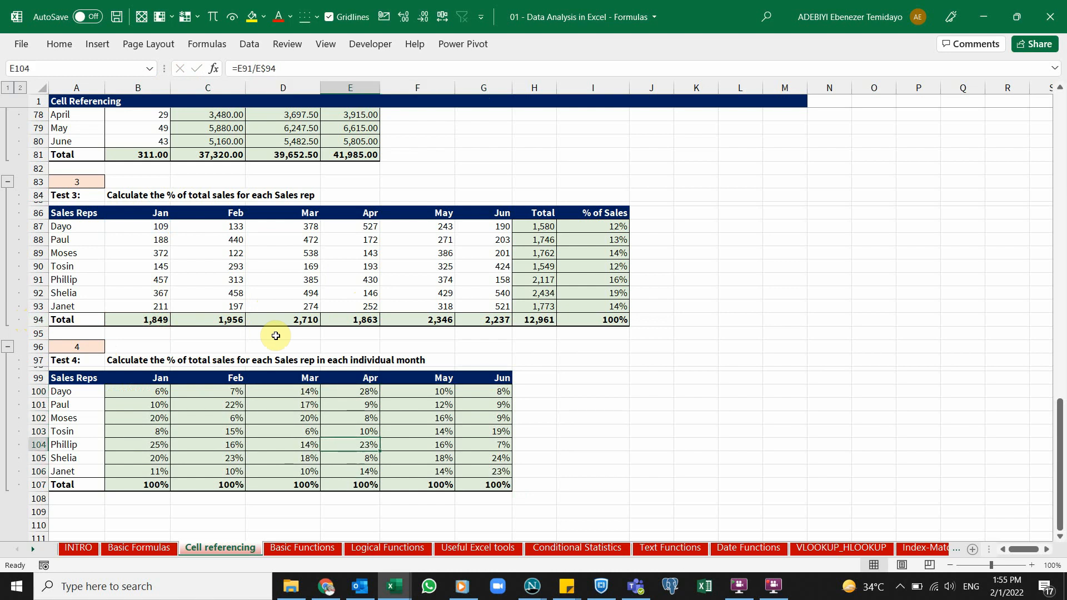
key("Down")
key("Down")
key("Down")
left_click(249, 406)
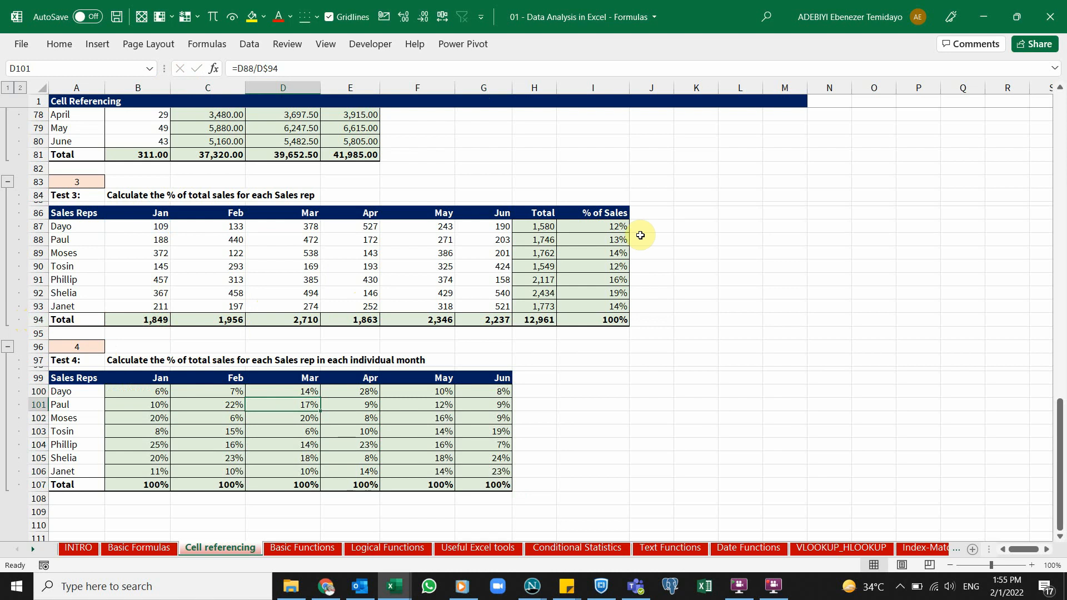
left_click(614, 253)
left_click(547, 309)
left_click(543, 318)
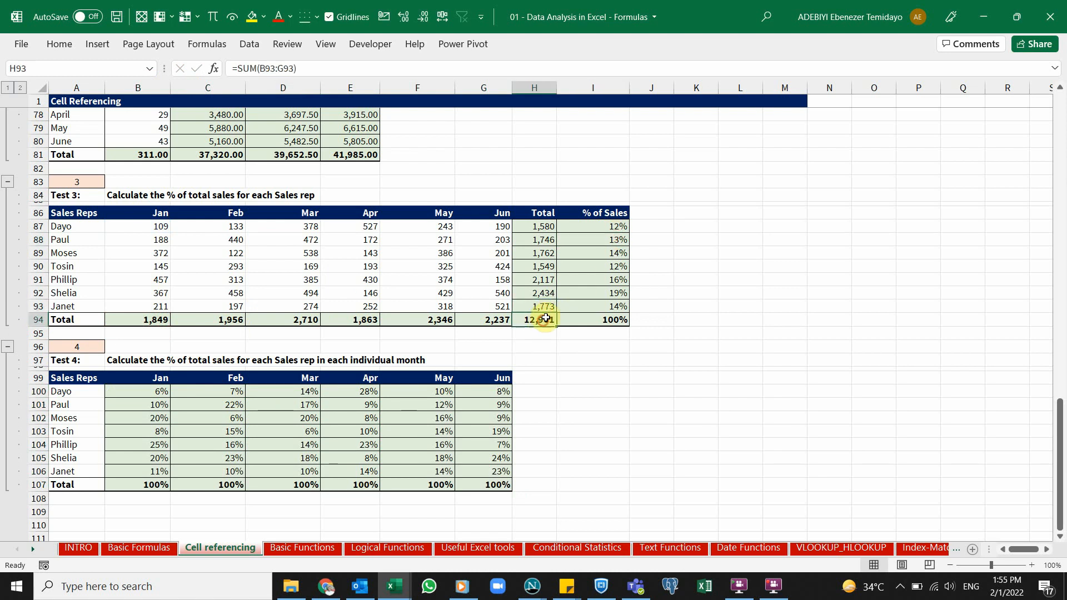
left_click(152, 321)
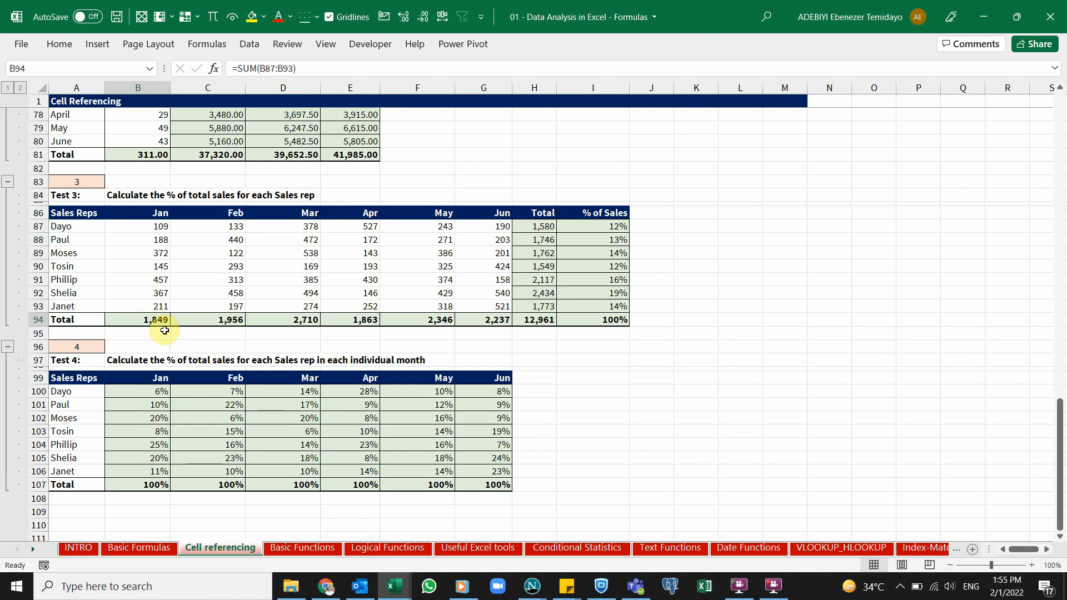
Switch to the Basic Functions sheet and look over the Month and Quantity columns of Ex 1.
key("ctrl+Page_Down")
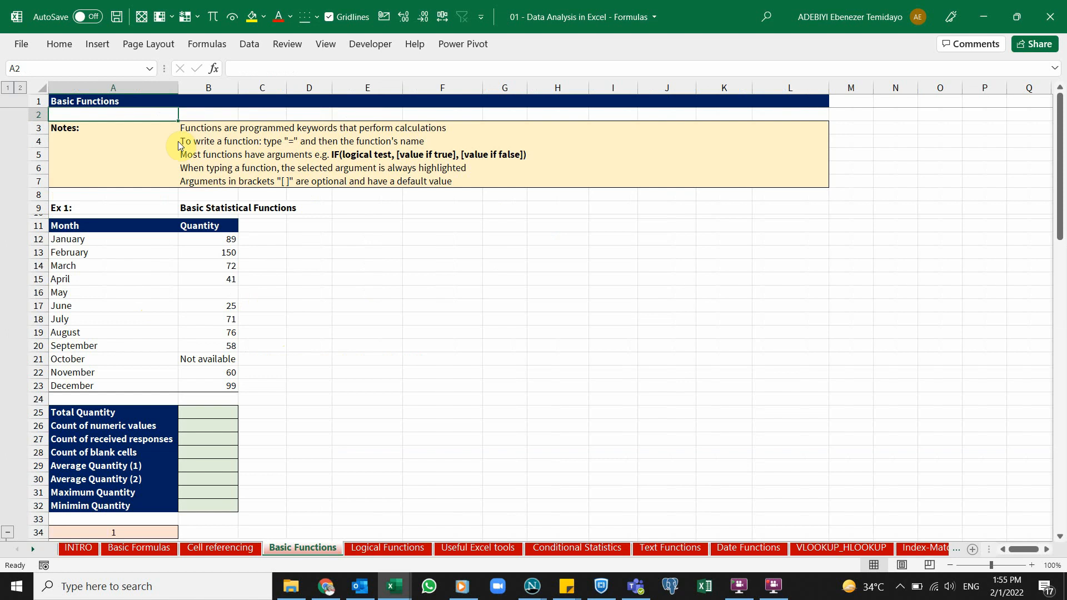
left_click(221, 266)
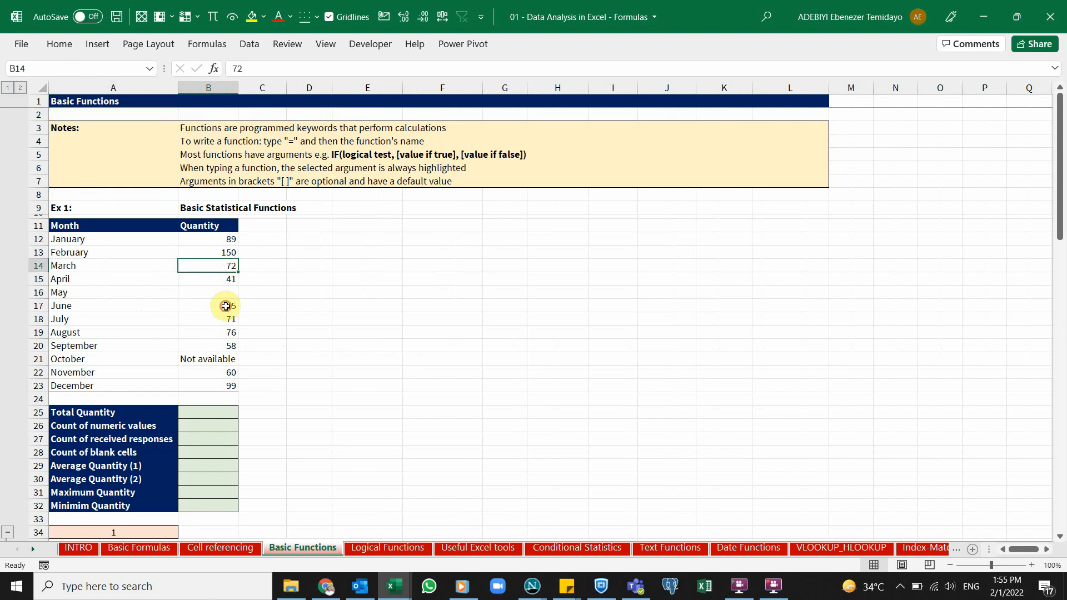
left_click(228, 305)
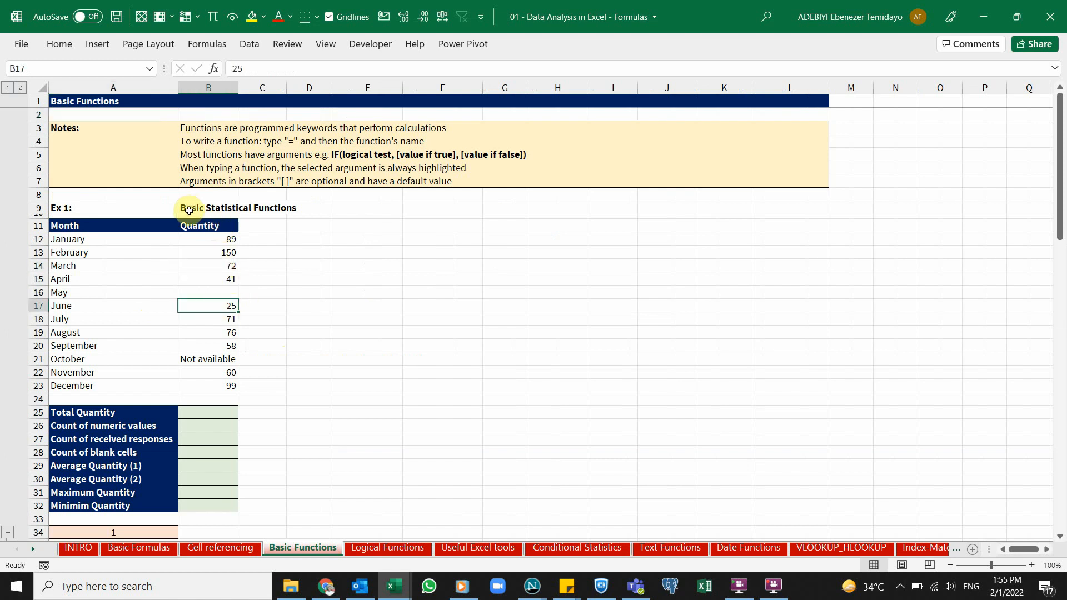
left_click(200, 251)
left_click(209, 276)
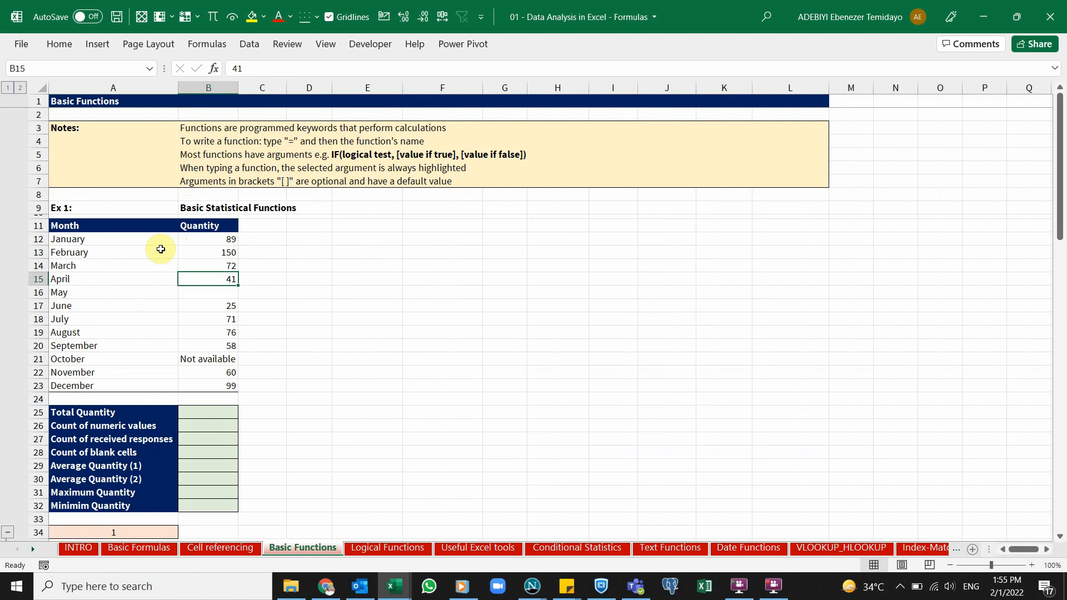
left_click_drag(136, 240, 113, 379)
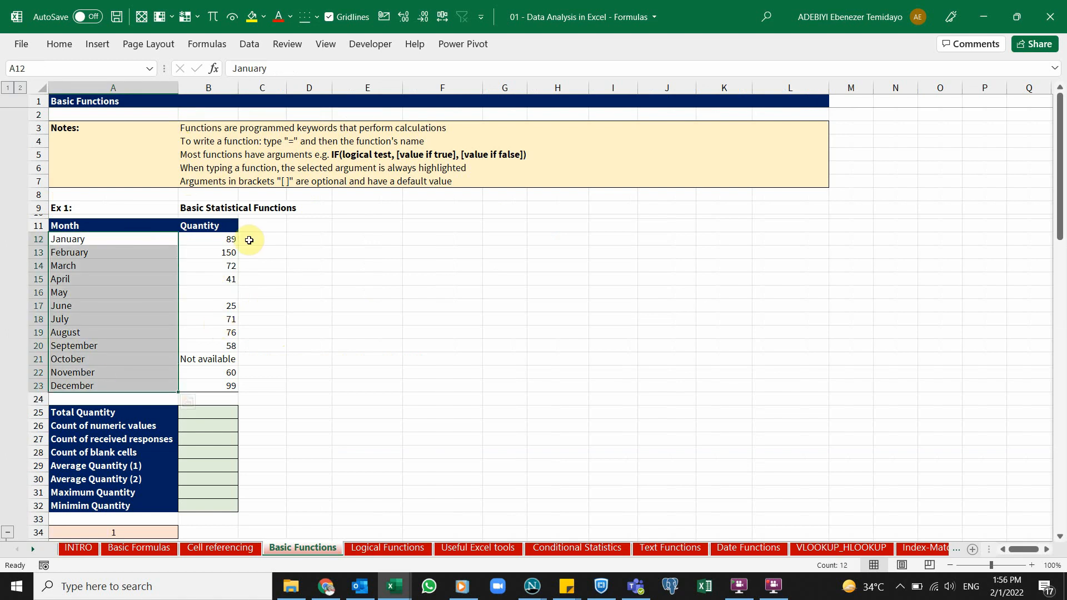
Examine the quantities in B12:B23, especially the May and October entries, and the summary labels in A25:A32.
left_click(225, 240)
left_click(223, 279)
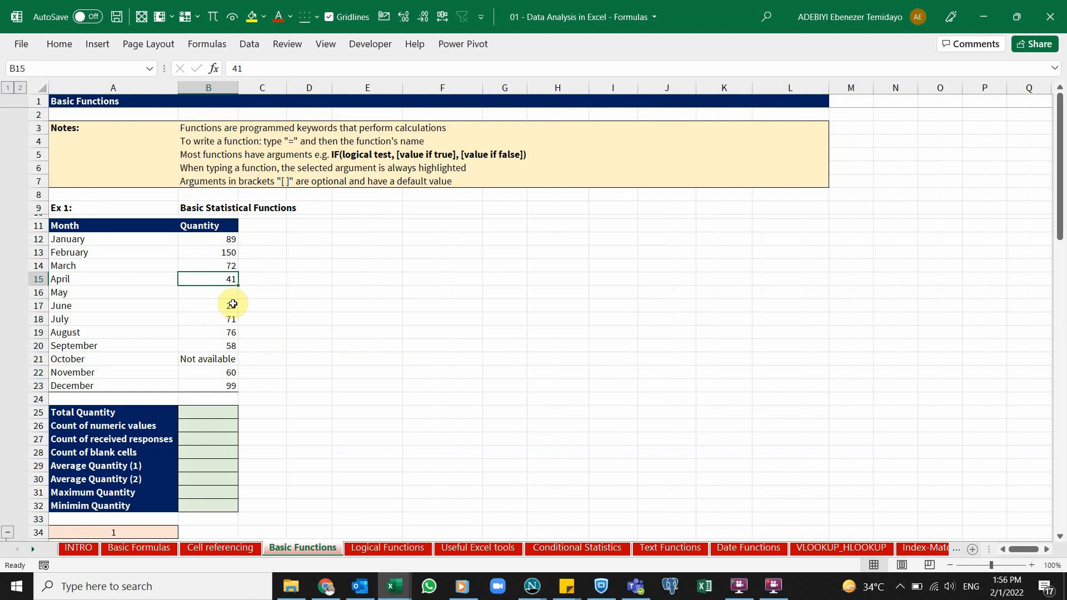
left_click(229, 306)
left_click(223, 346)
left_click(221, 360)
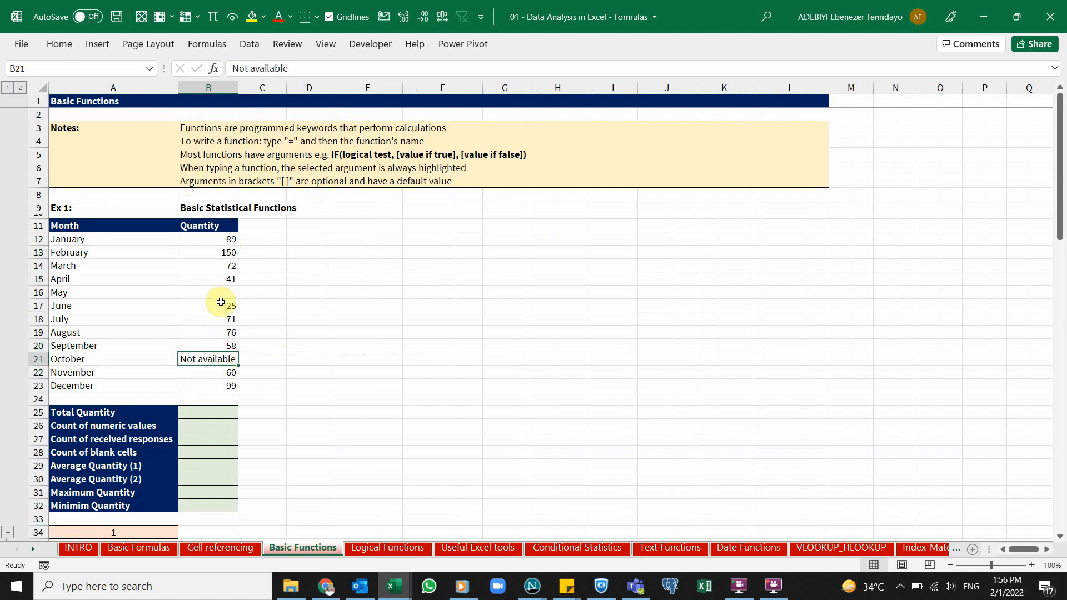
left_click(201, 290)
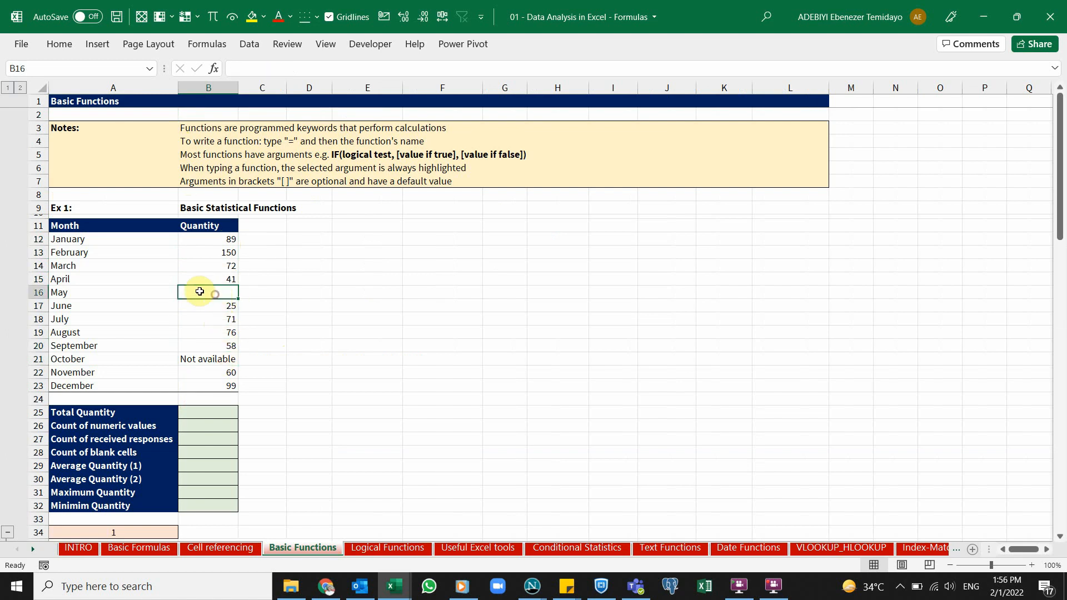
left_click(214, 358)
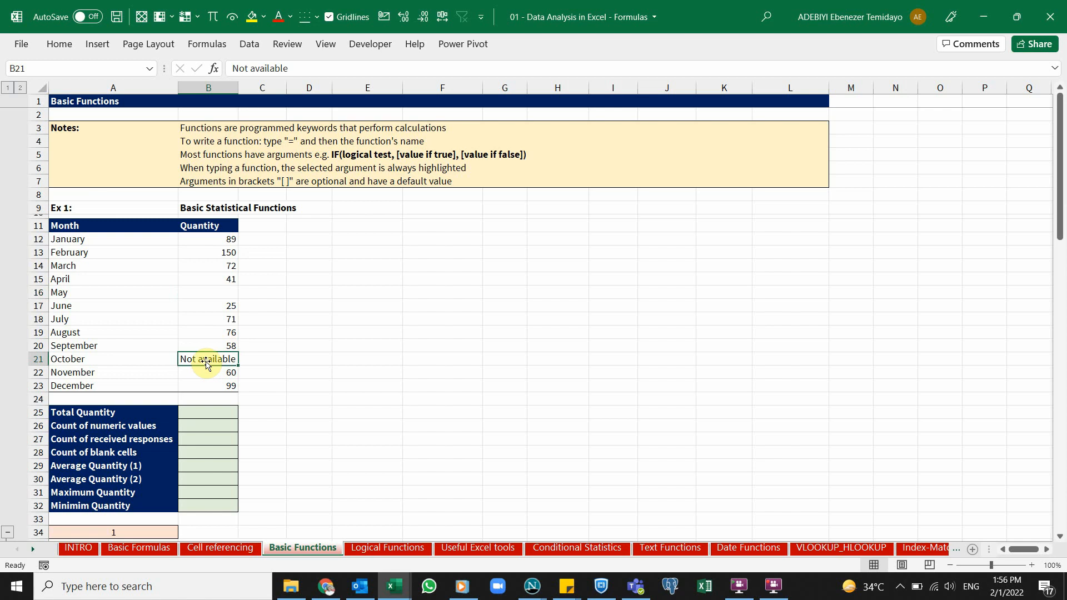
left_click_drag(225, 241, 218, 332)
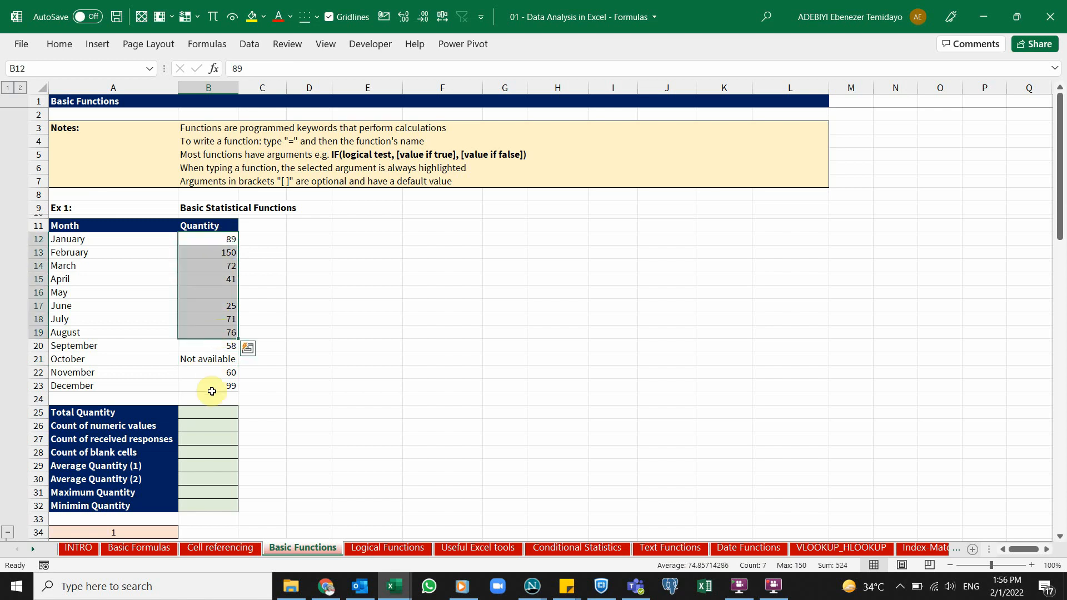
left_click_drag(145, 412, 141, 506)
left_click_drag(229, 239, 222, 381)
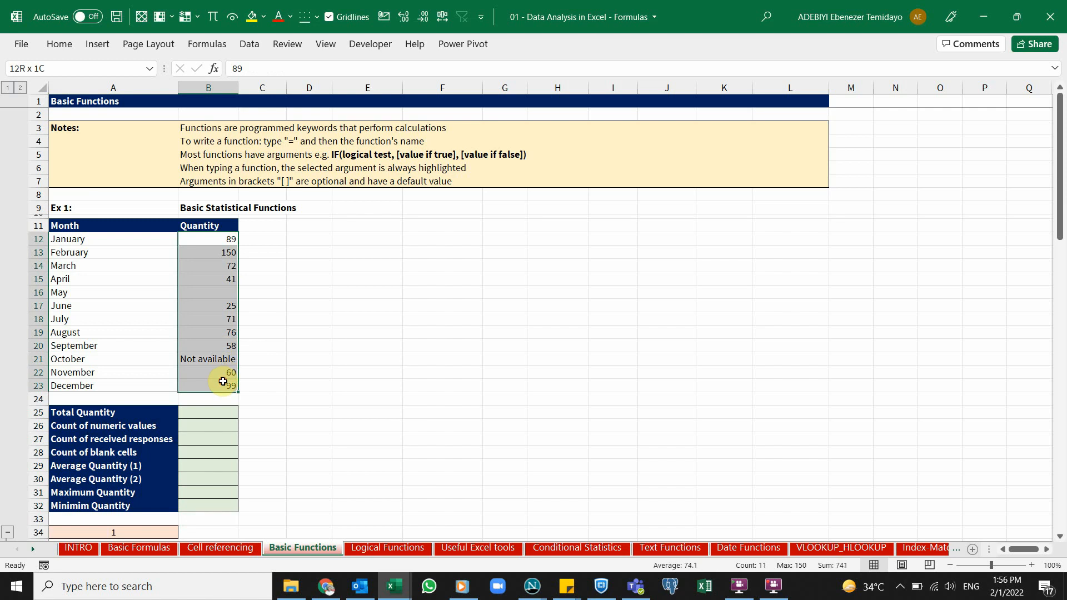
left_click(203, 415)
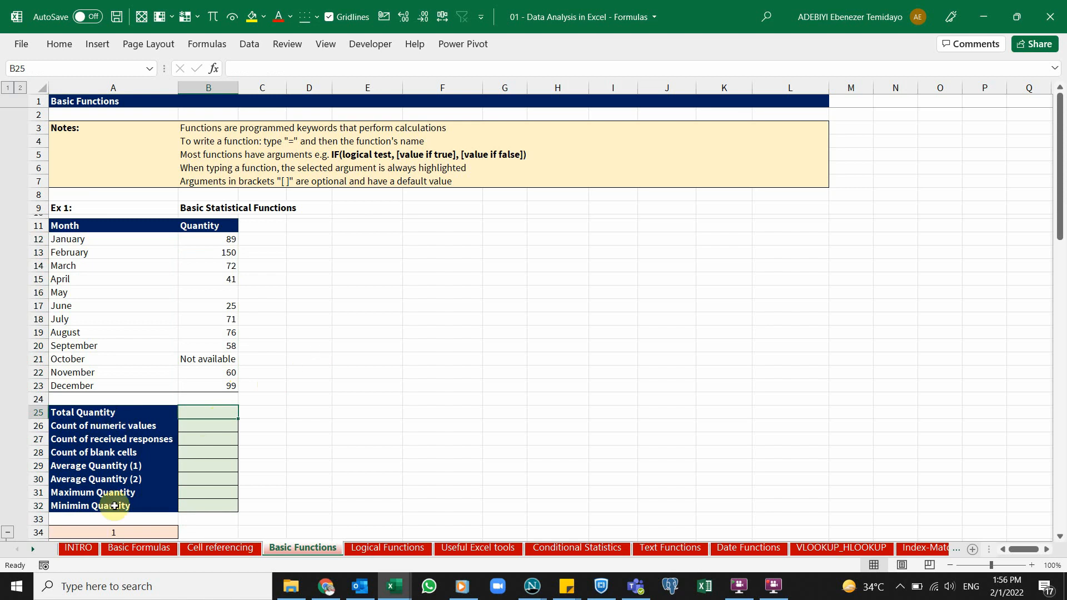
type("=sum")
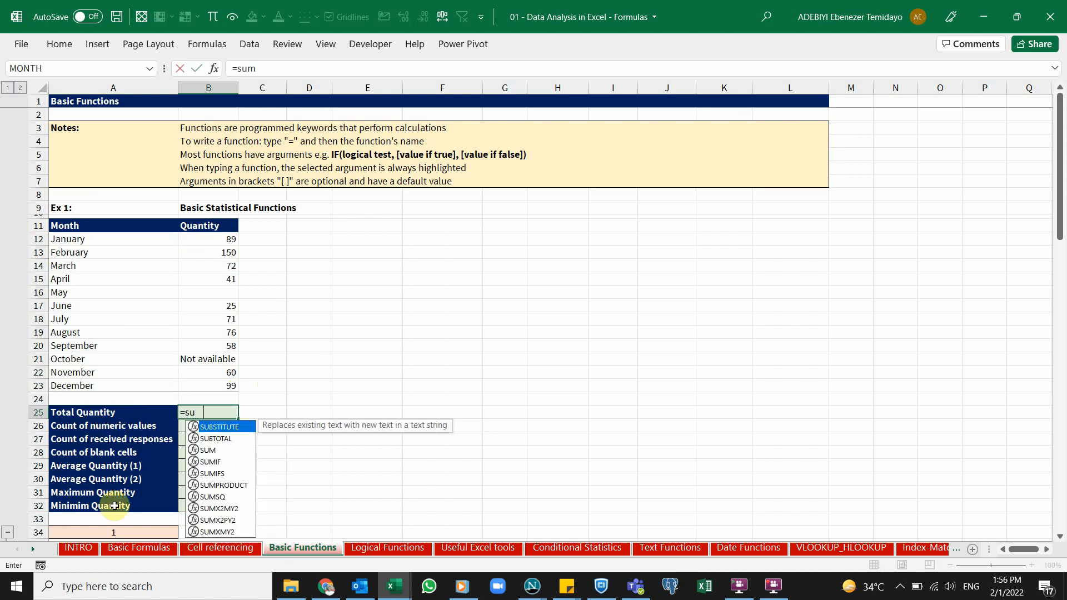
key("Tab")
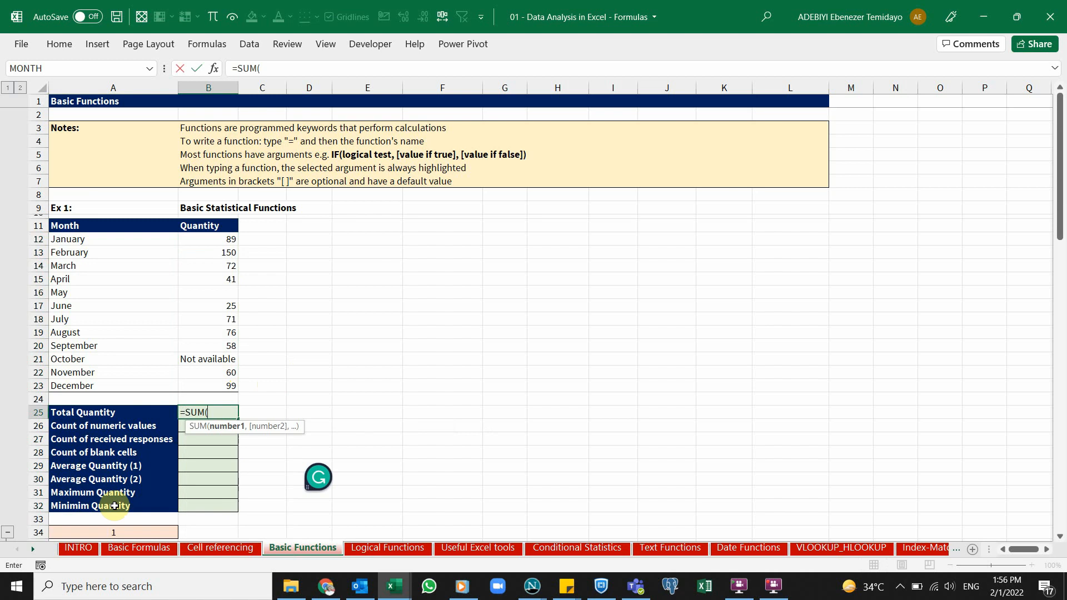
key("Escape")
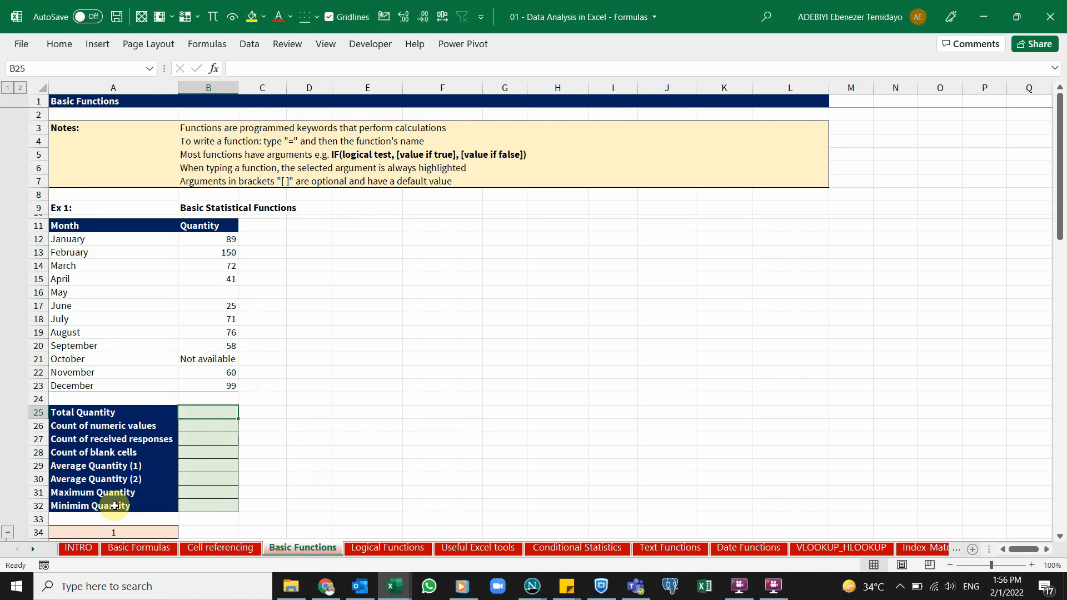
Calculate Total Quantity in B25 with AutoSum, setting the range to B12:B23, and review the resulting formula.
key("alt+equal")
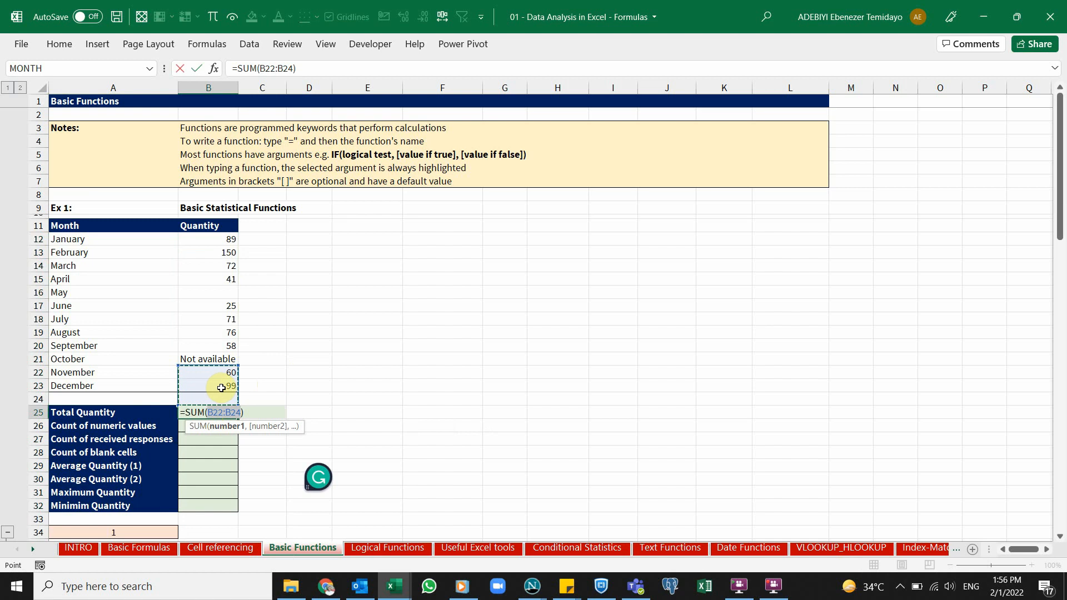
left_click(225, 239)
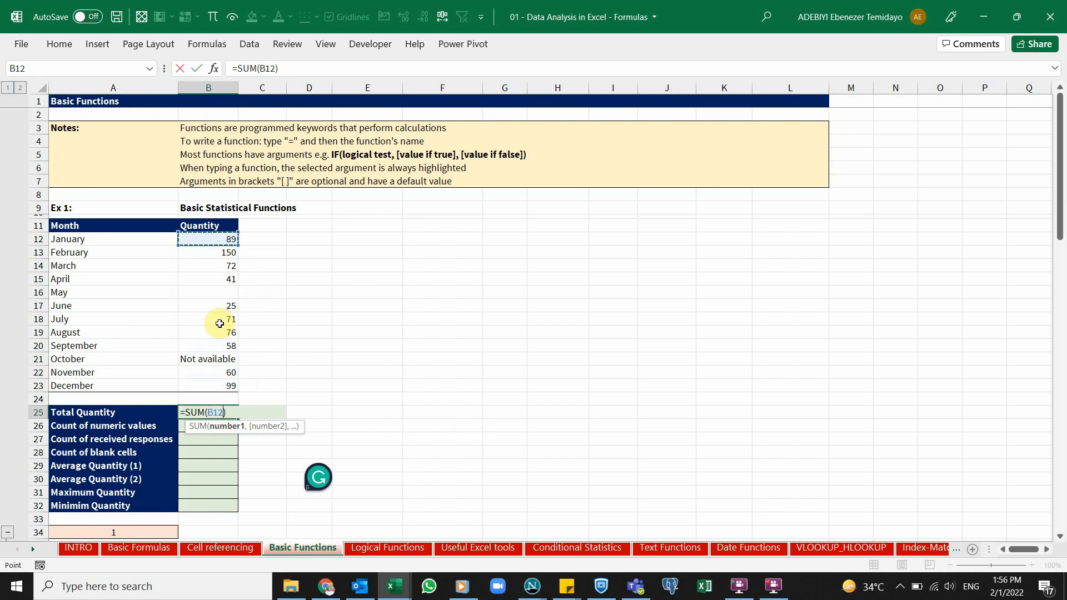
left_click_drag(220, 323, 219, 383)
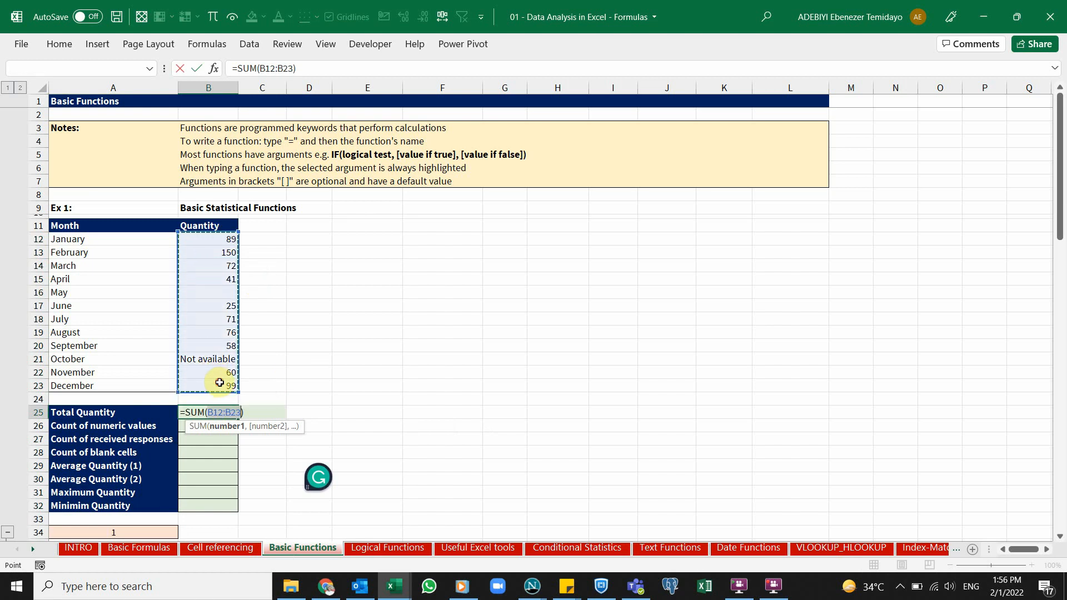
key("Return")
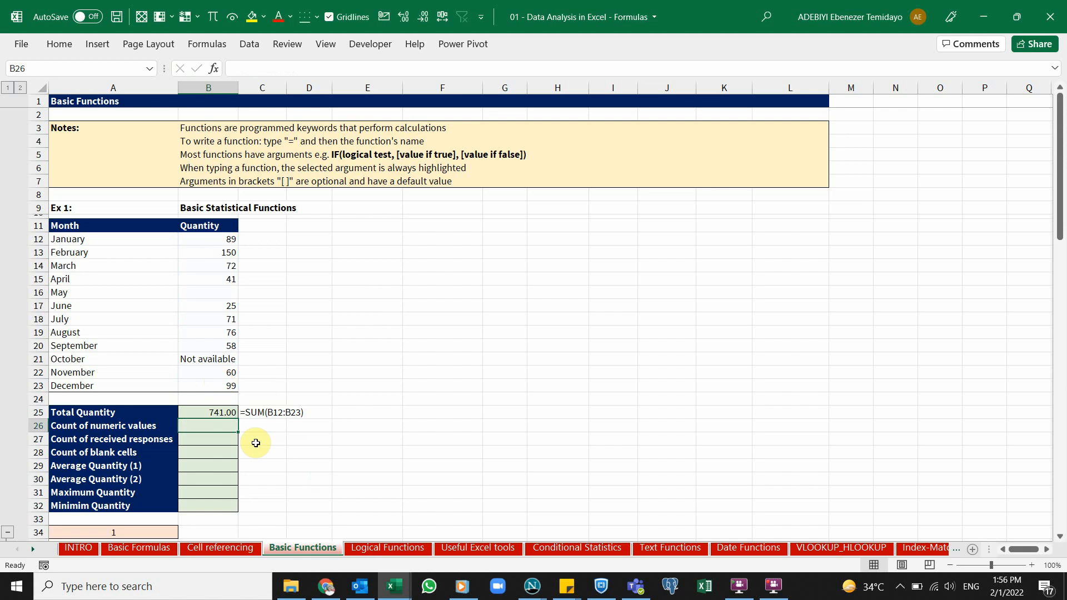
left_click(206, 414)
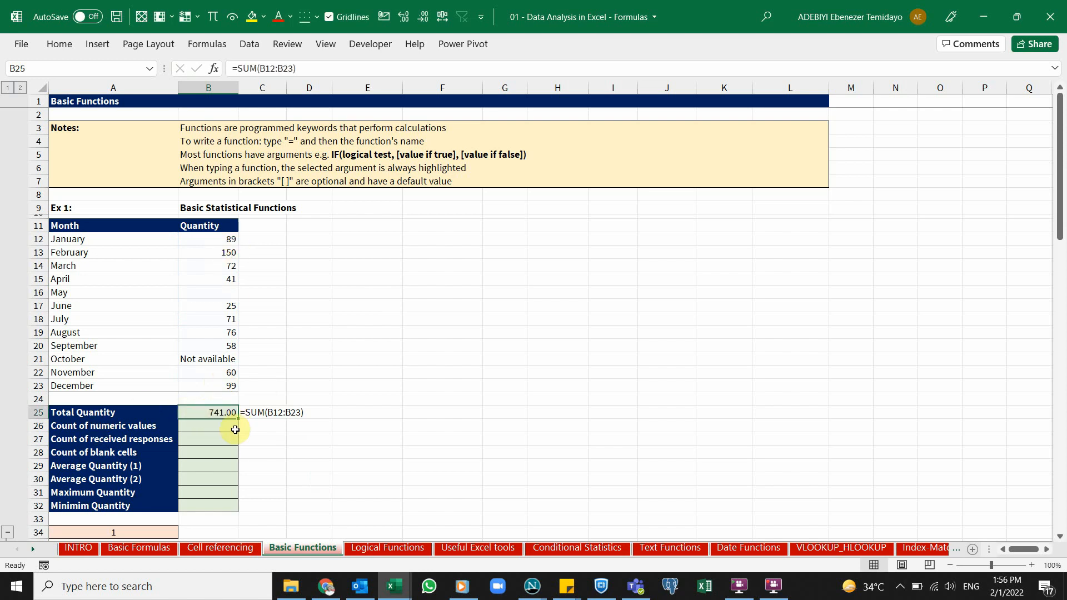
Calculate the Count of numeric values in B26 with the COUNT function over the quantities in B12:B23.
left_click(221, 426)
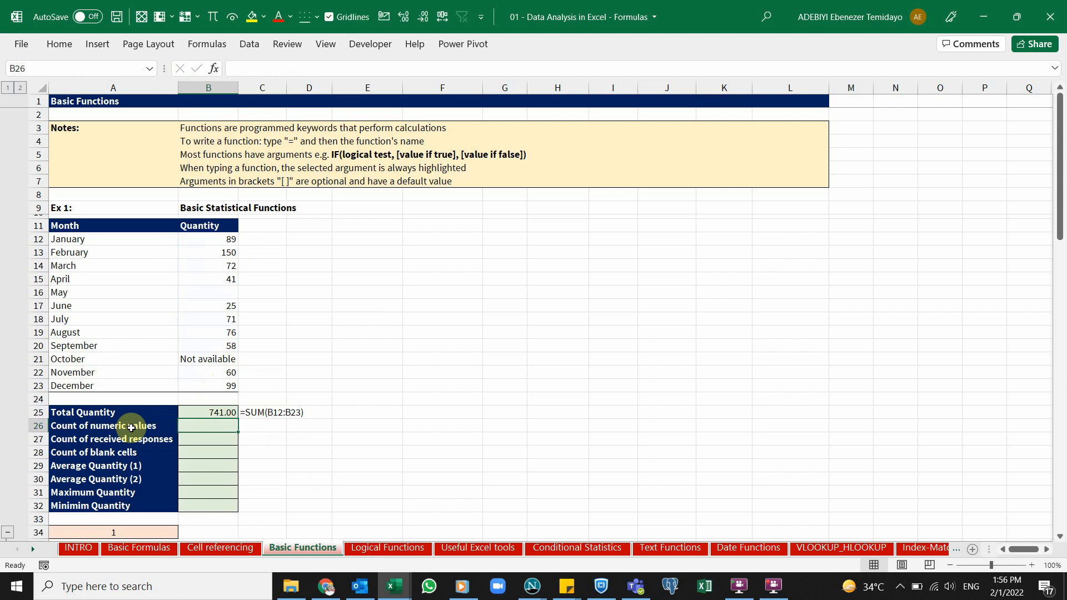
left_click(107, 427)
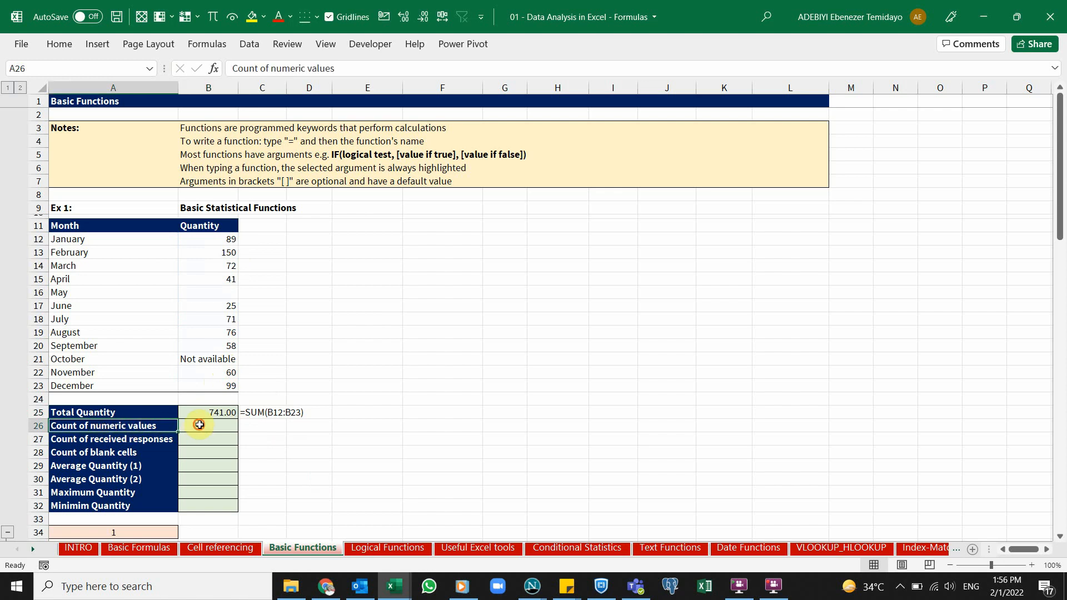
left_click(199, 425)
left_click(221, 241)
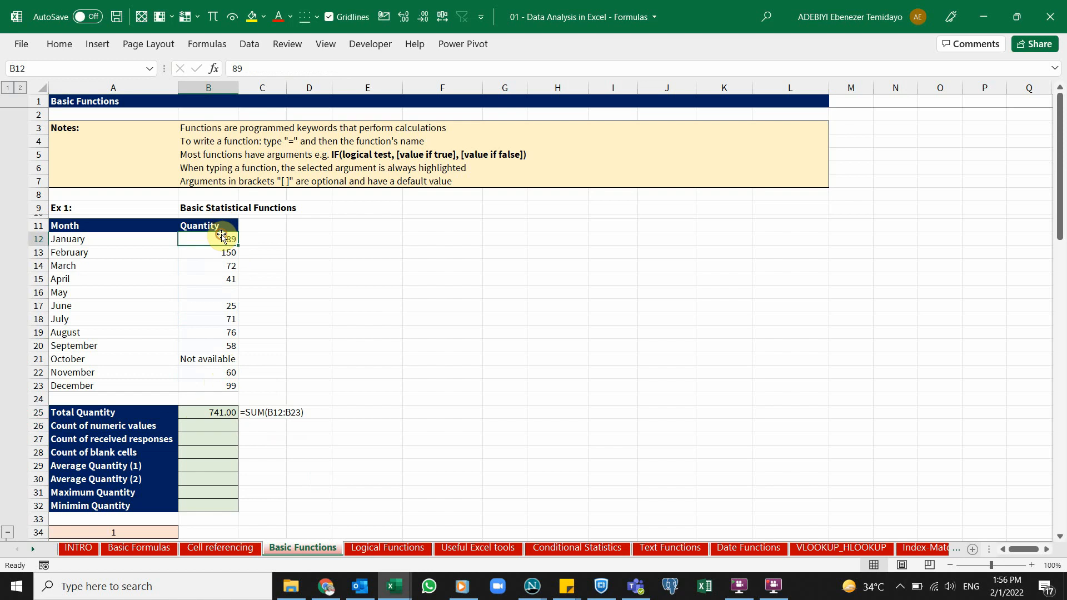
left_click(218, 425)
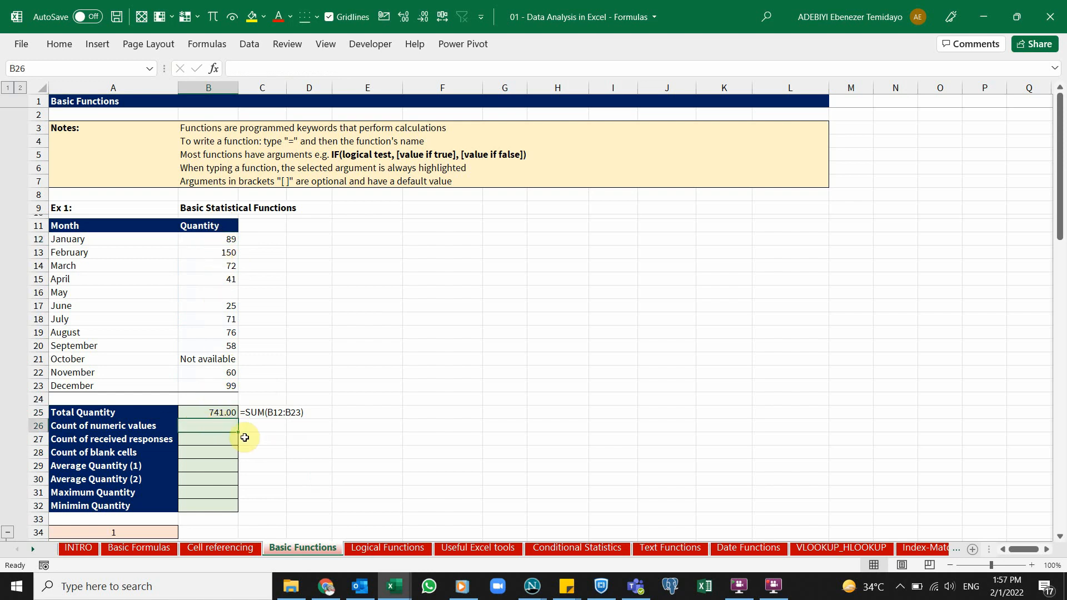
type("=count")
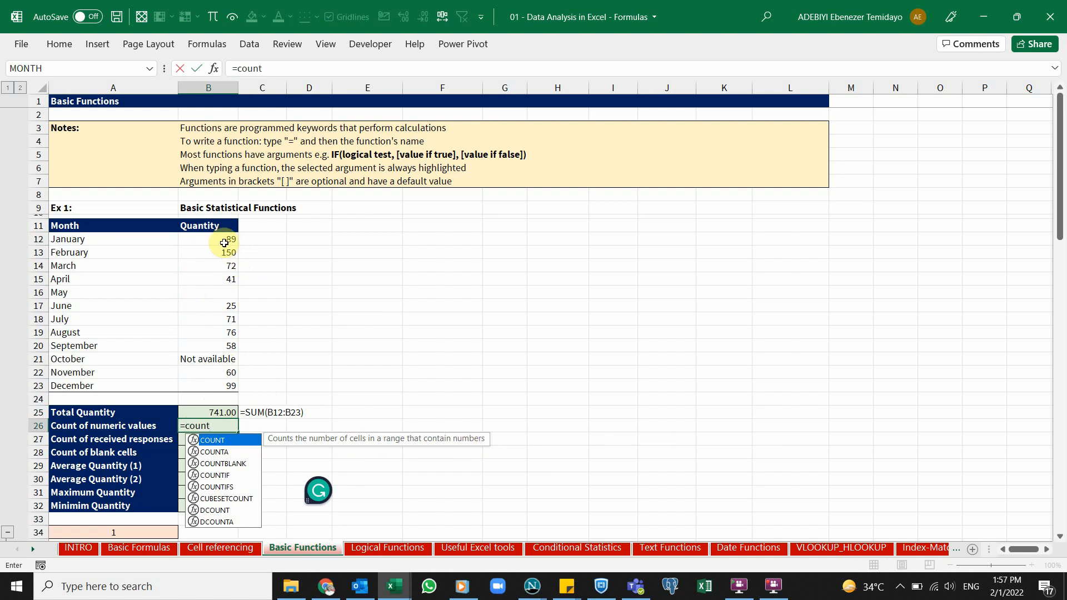
key("Tab")
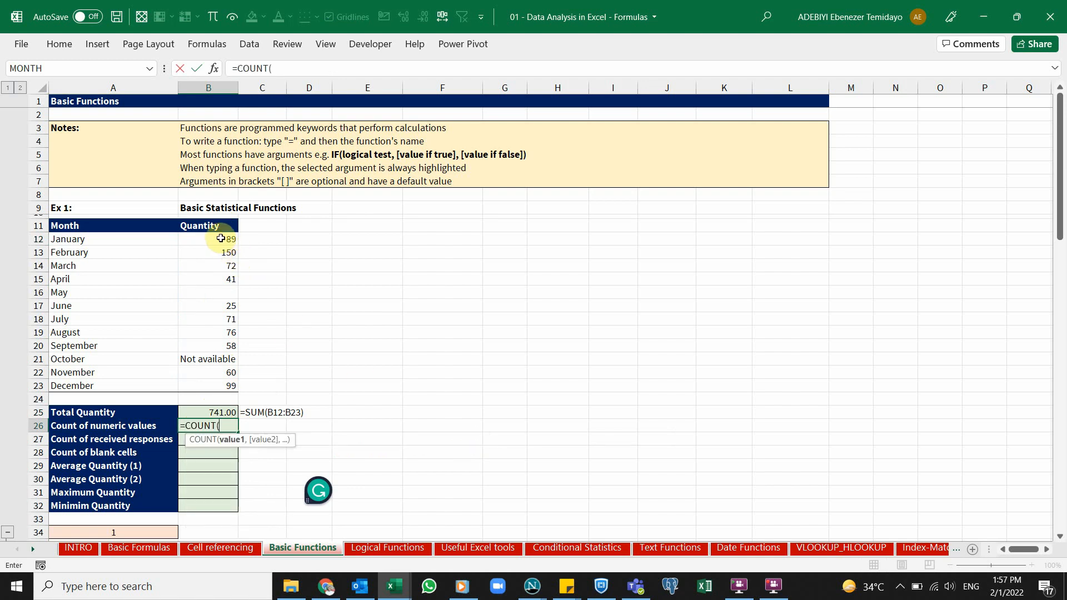
left_click_drag(214, 238, 221, 384)
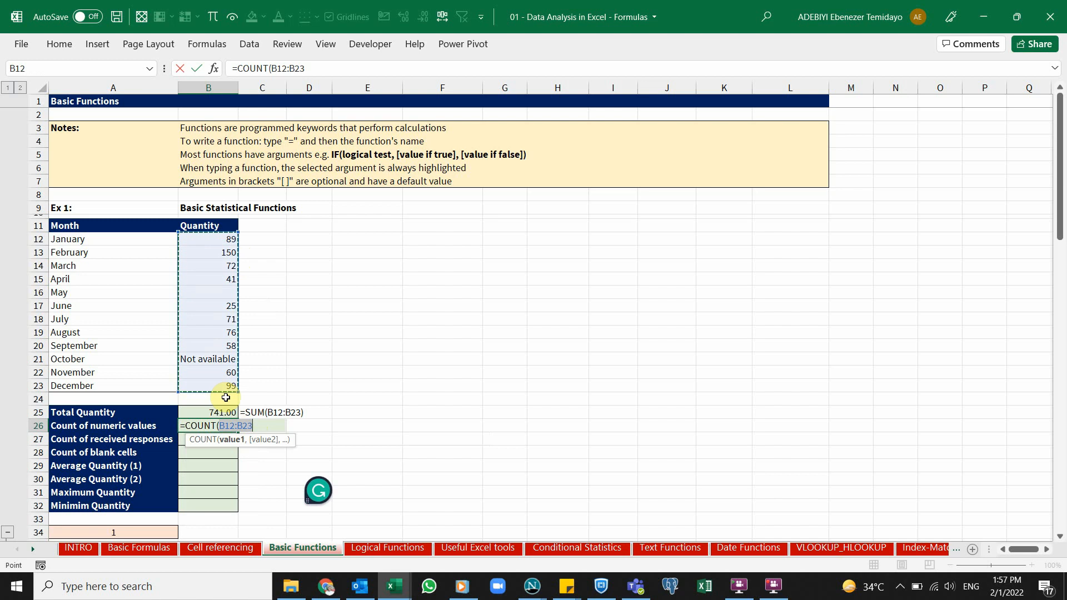
type(")")
key("Return")
key("Up")
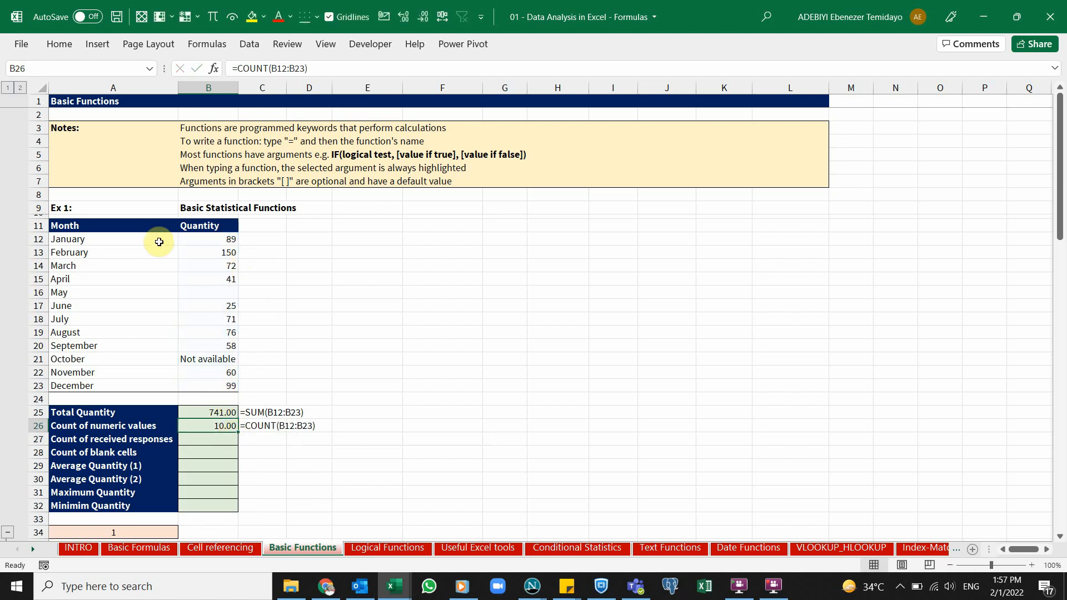
Compare the months in A12:A23 with the quantities in column B, checking the May and October entries.
left_click_drag(157, 238, 156, 388)
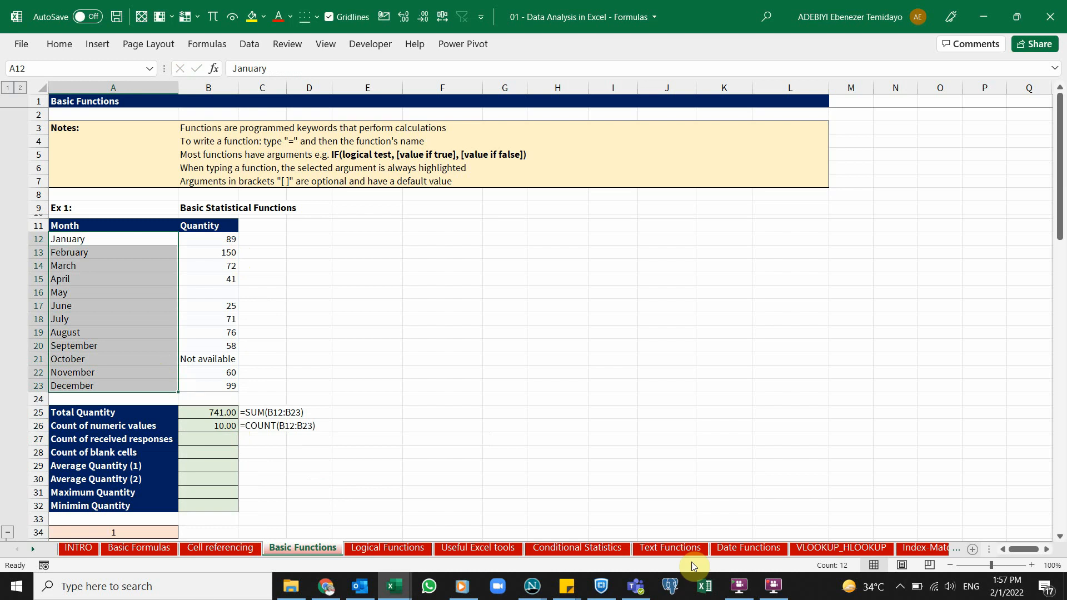
left_click_drag(195, 245, 200, 253)
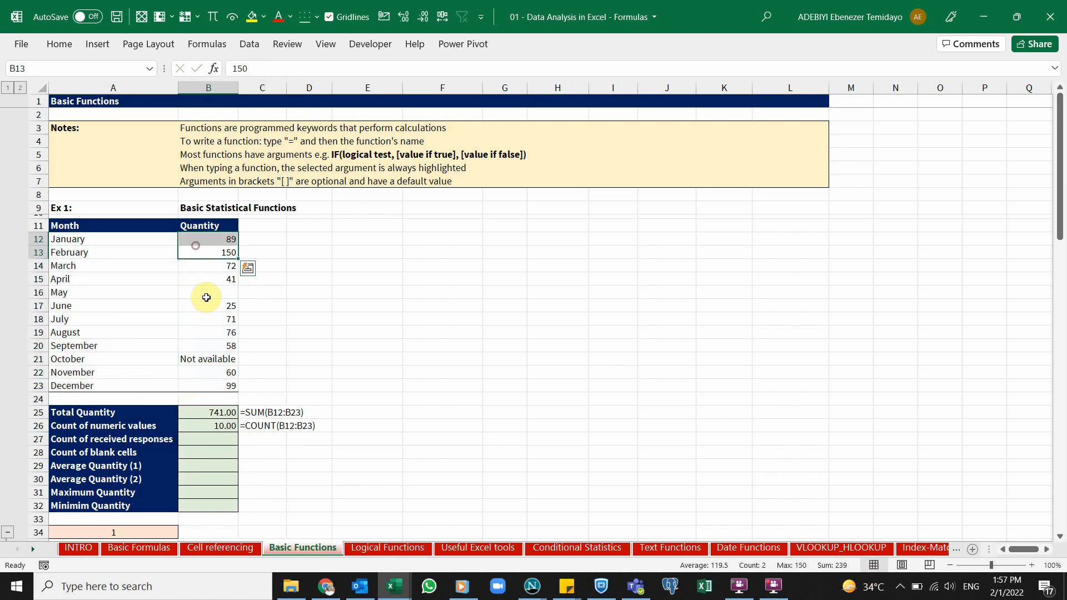
left_click(209, 305)
left_click(219, 329)
left_click(209, 293)
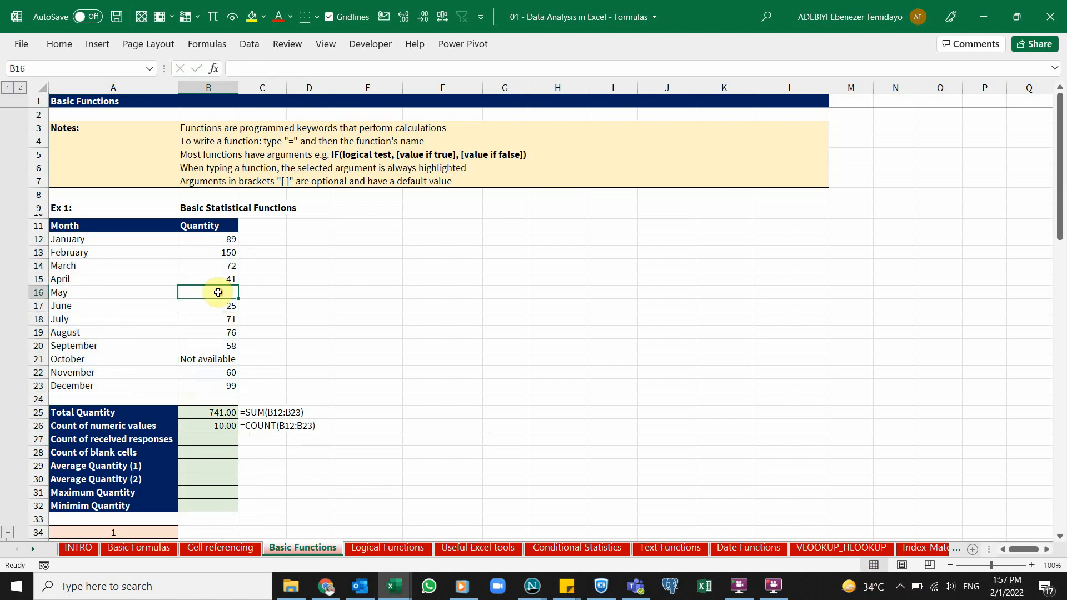
left_click(209, 360)
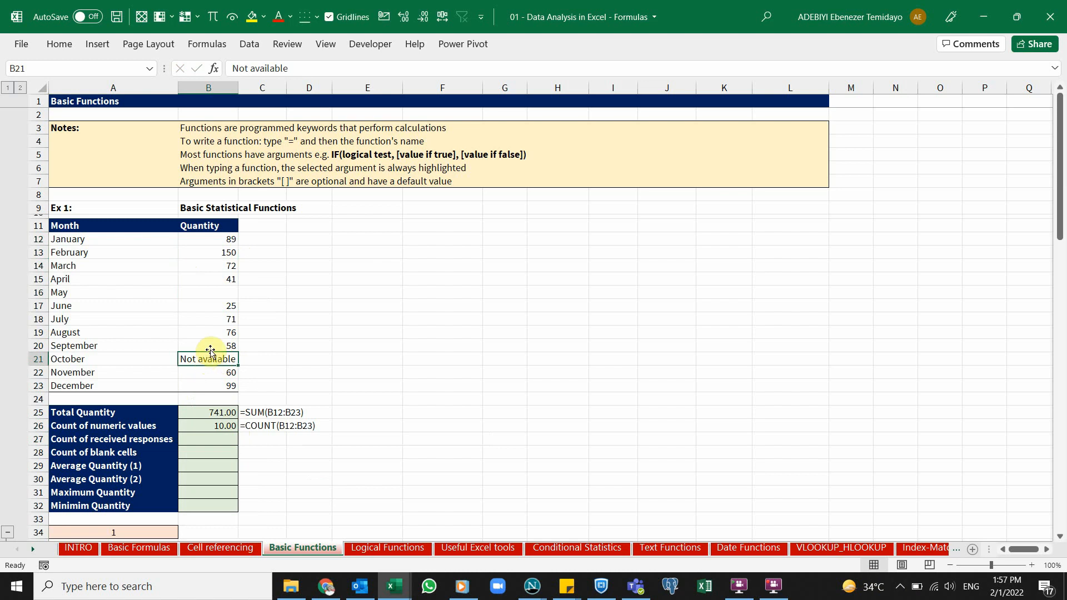
left_click(213, 318)
Calculate the Count of received responses in B27 with the COUNTA function over B12:B23.
left_click(156, 438)
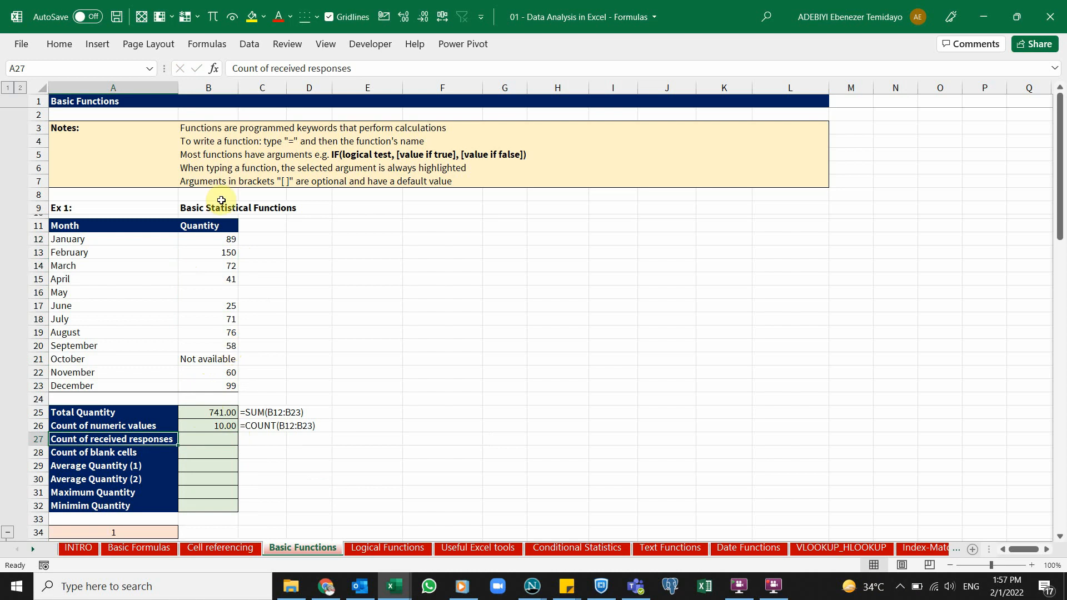
left_click(228, 292)
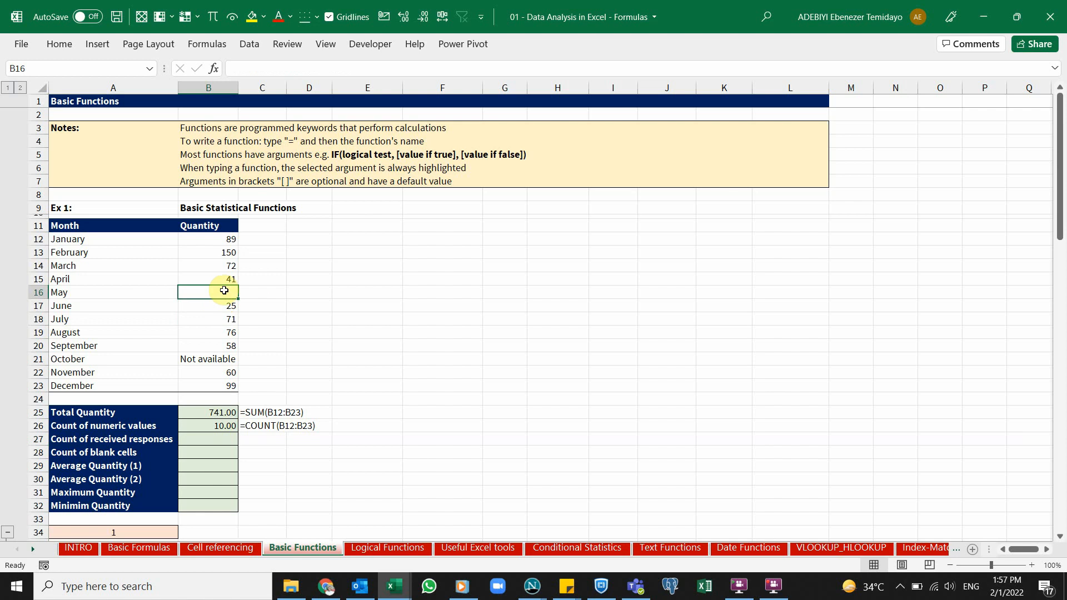
left_click(213, 439)
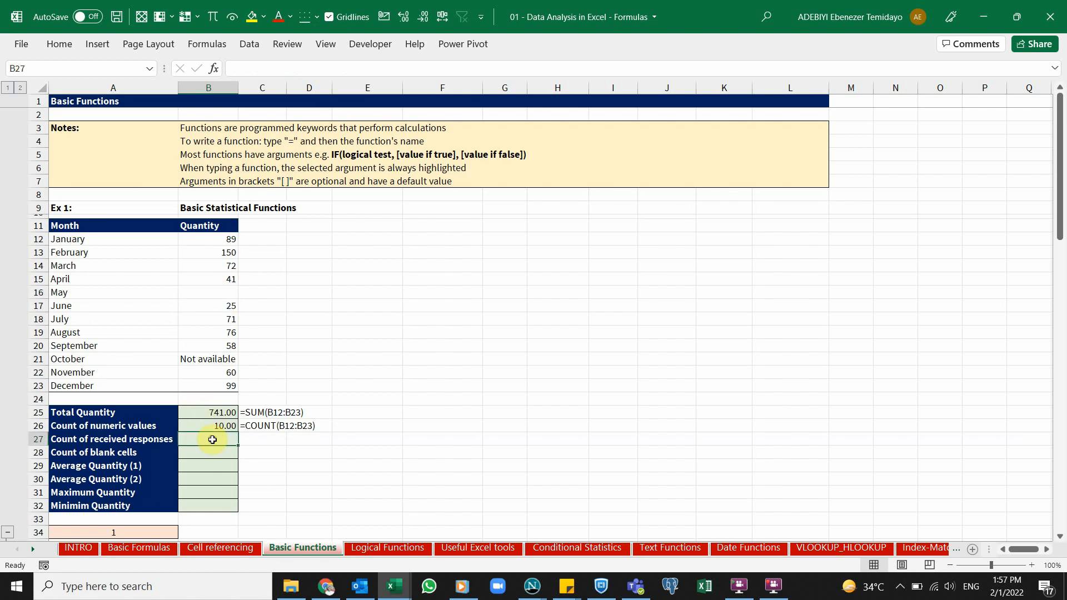
type("=count")
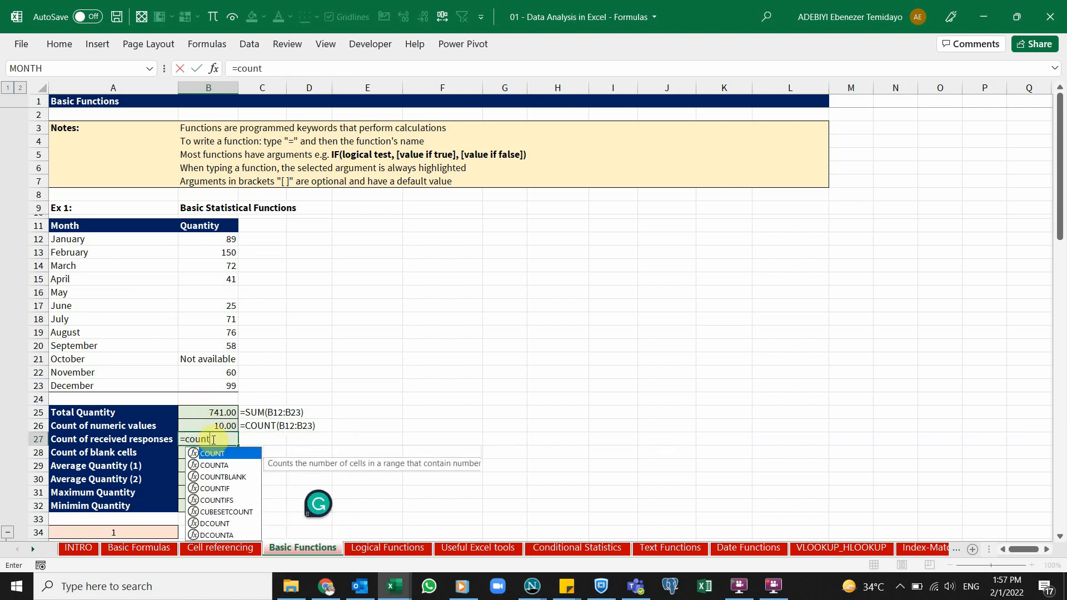
key("Down")
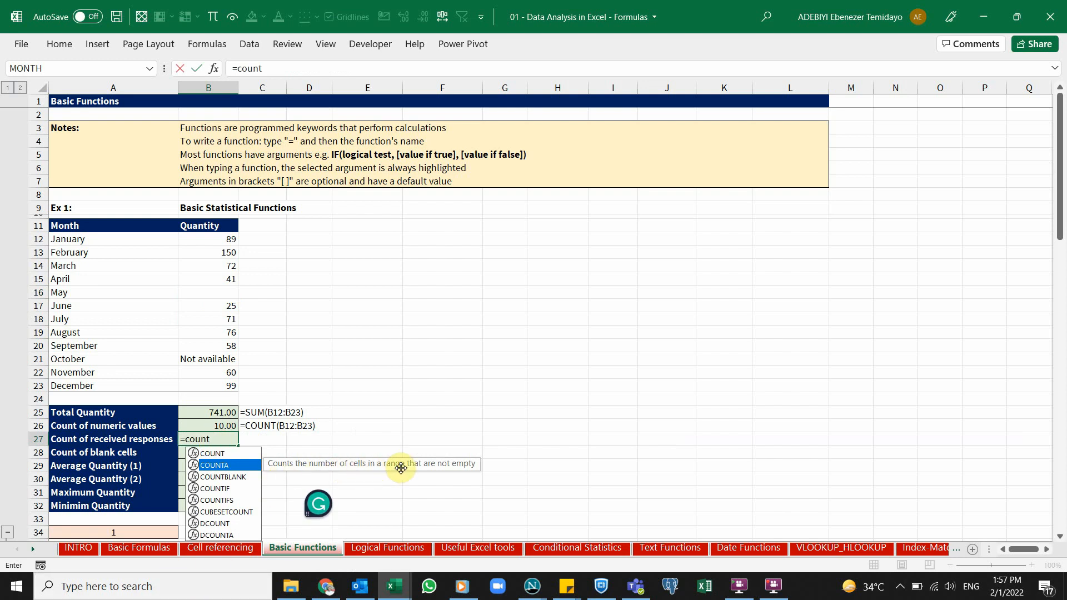
key("Tab")
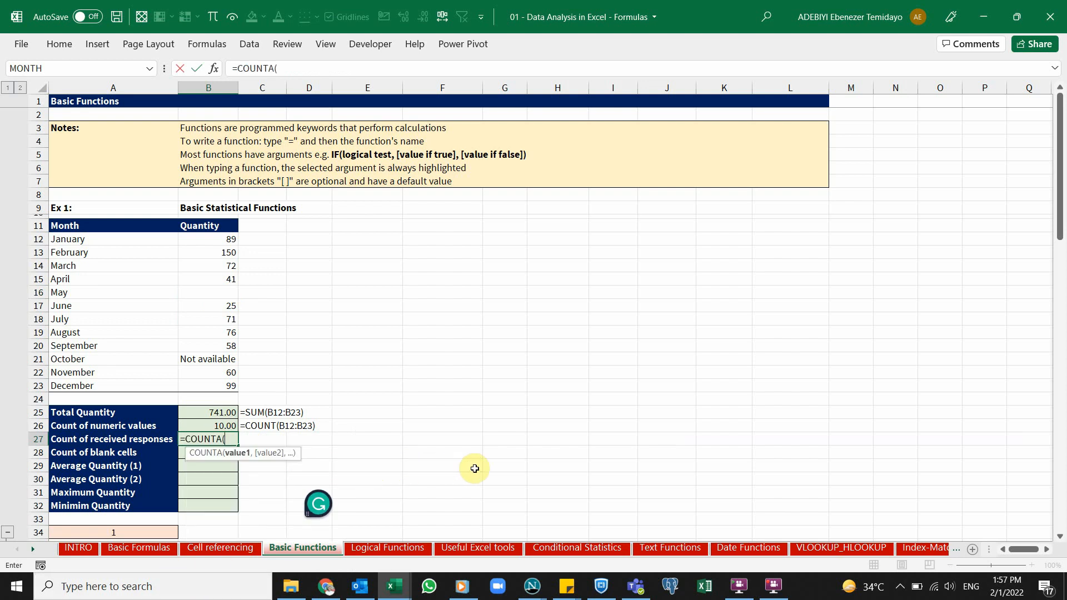
left_click_drag(221, 240, 222, 383)
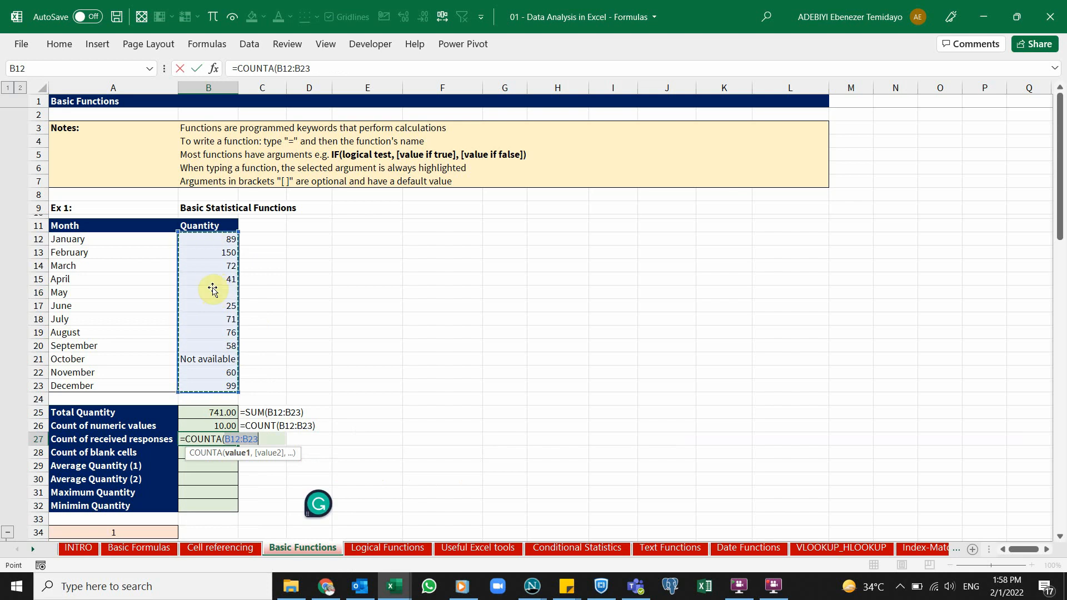
type(")")
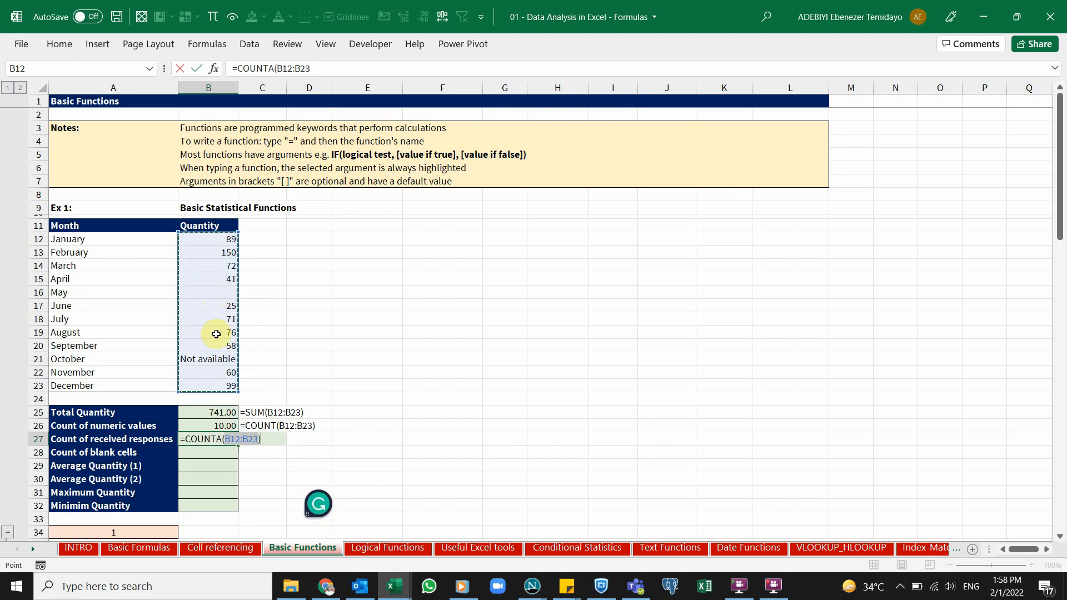
key("Return")
left_click(225, 440)
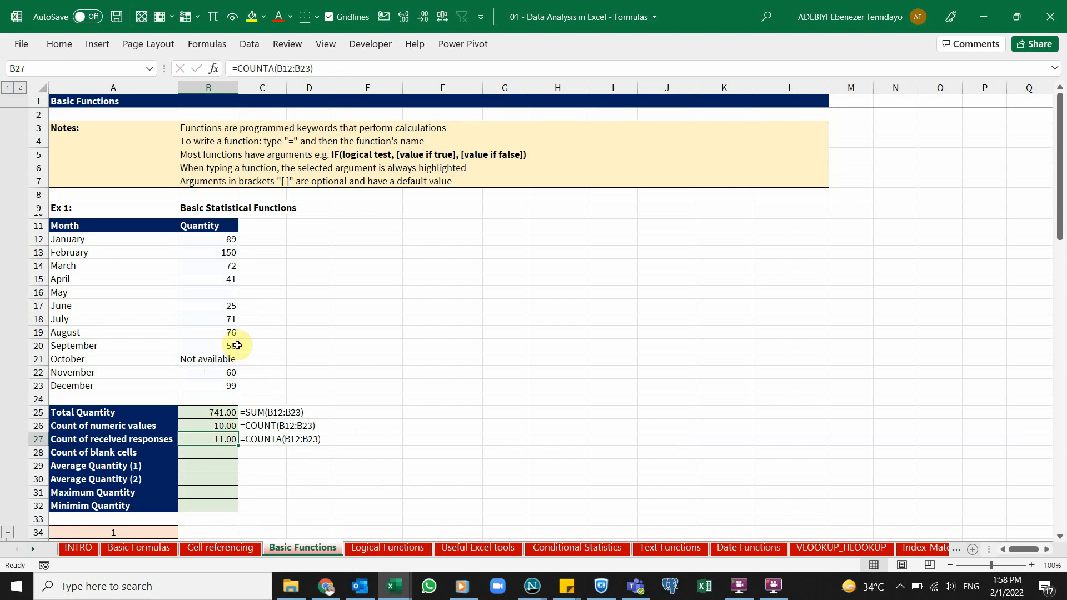
Test the COUNT and COUNTA formulas by clearing the July quantity in B18, and undo the deletion.
left_click(219, 317)
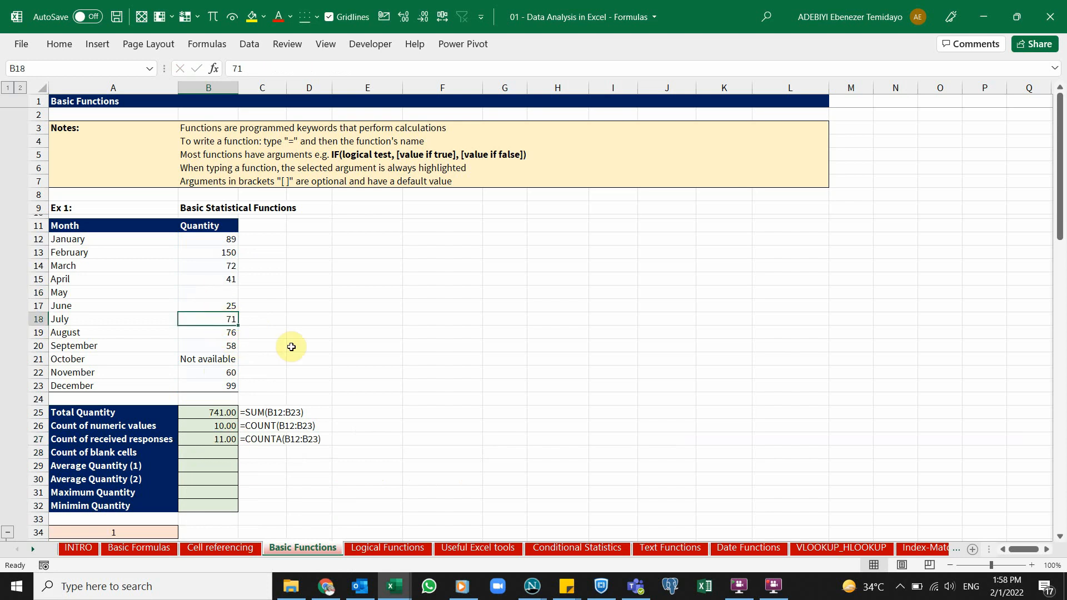
key("Delete")
left_click(224, 442)
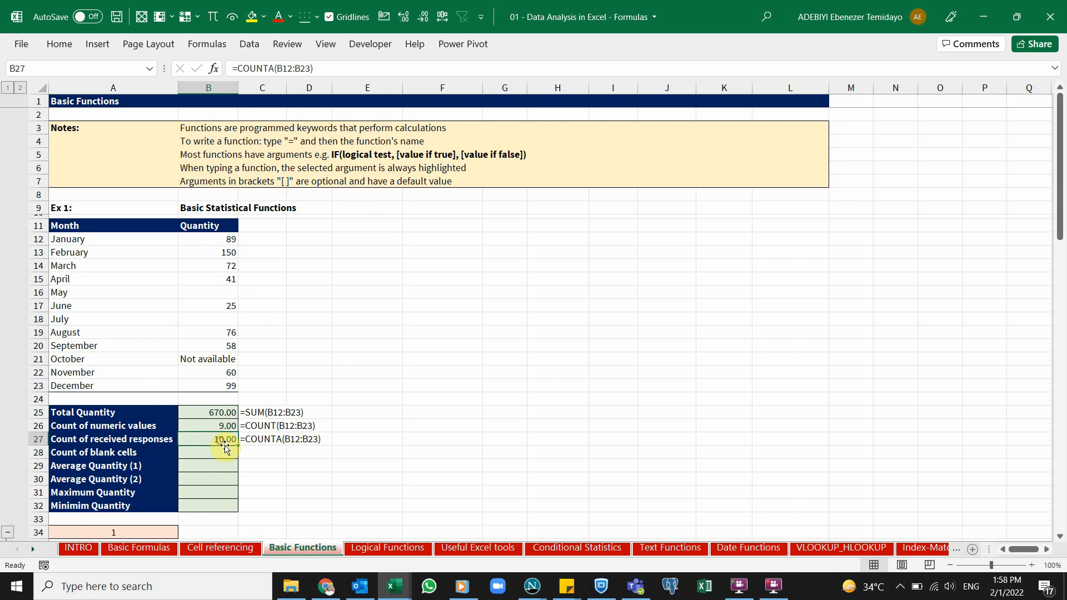
left_click(218, 424)
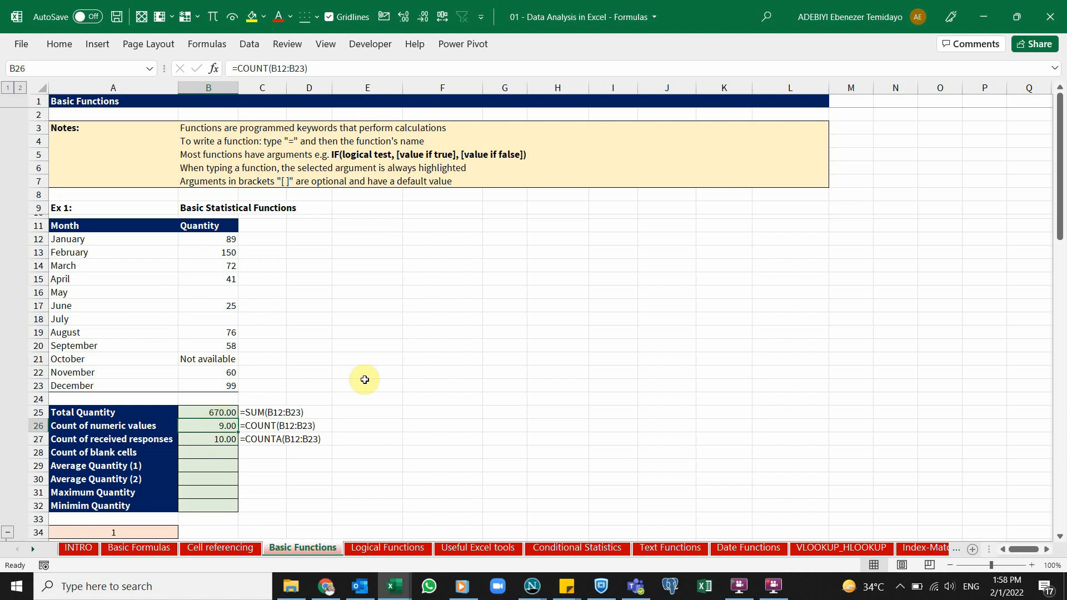
key("ctrl+z")
left_click(221, 440)
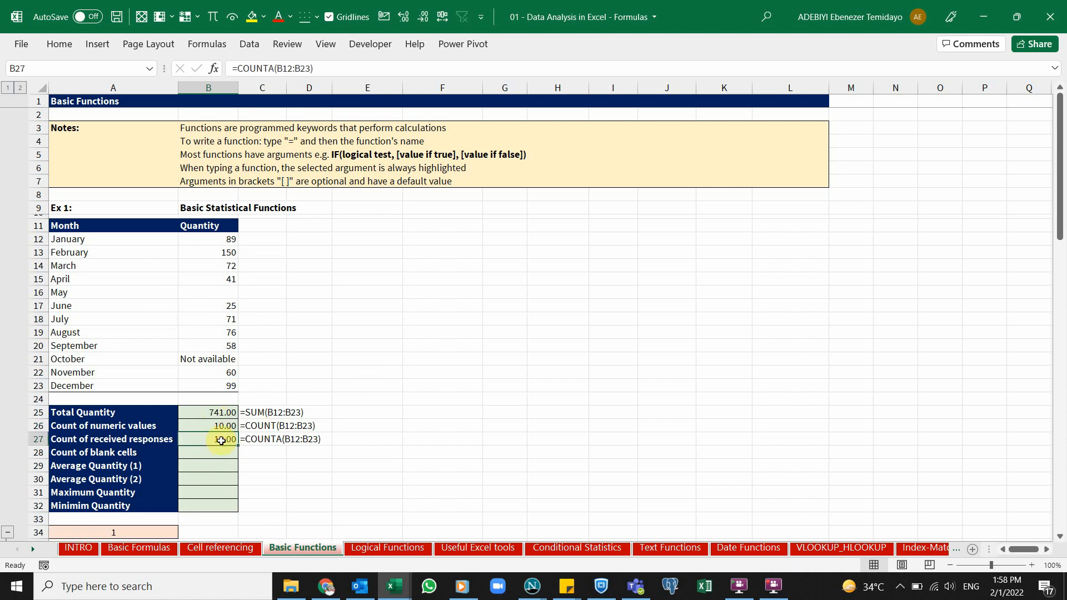
left_click(152, 436)
left_click(203, 439)
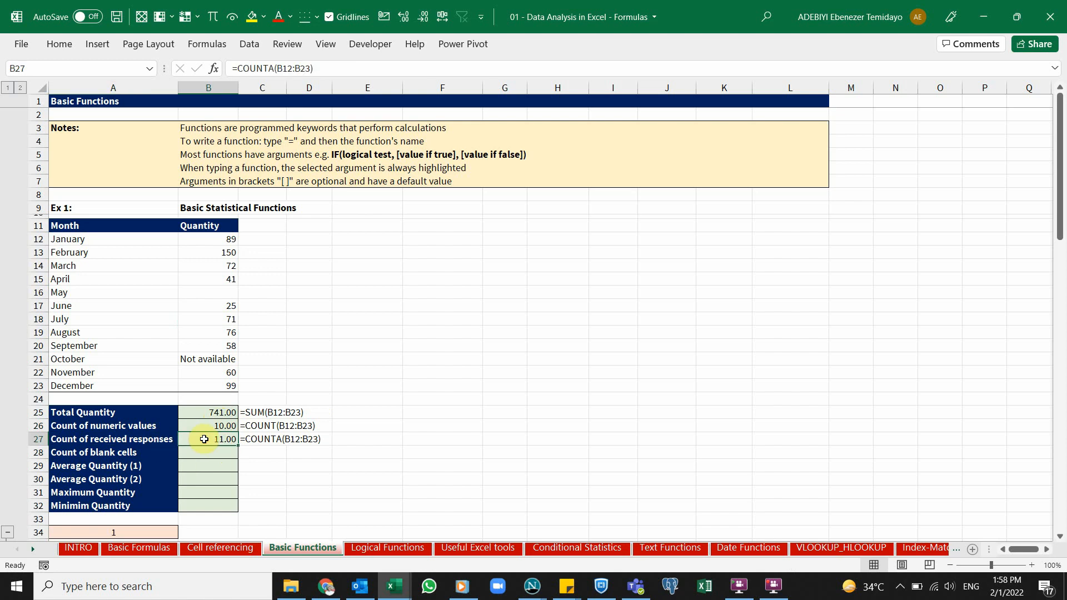
Calculate the Count of blank cells in B28 with the COUNTBLANK function over B12:B23.
key("Down")
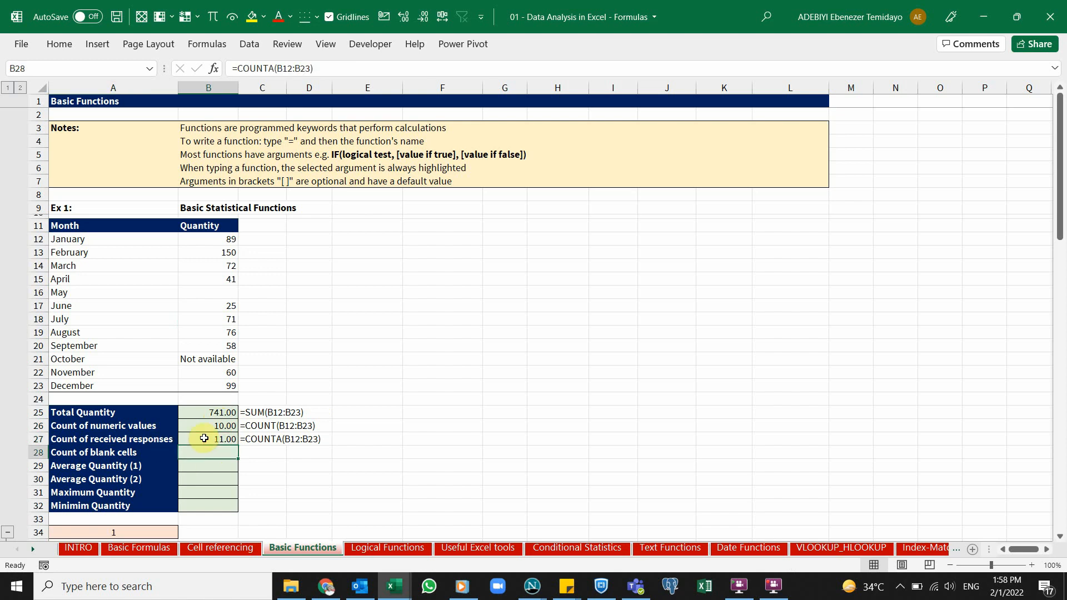
key("Left")
key("Right")
type("=coun")
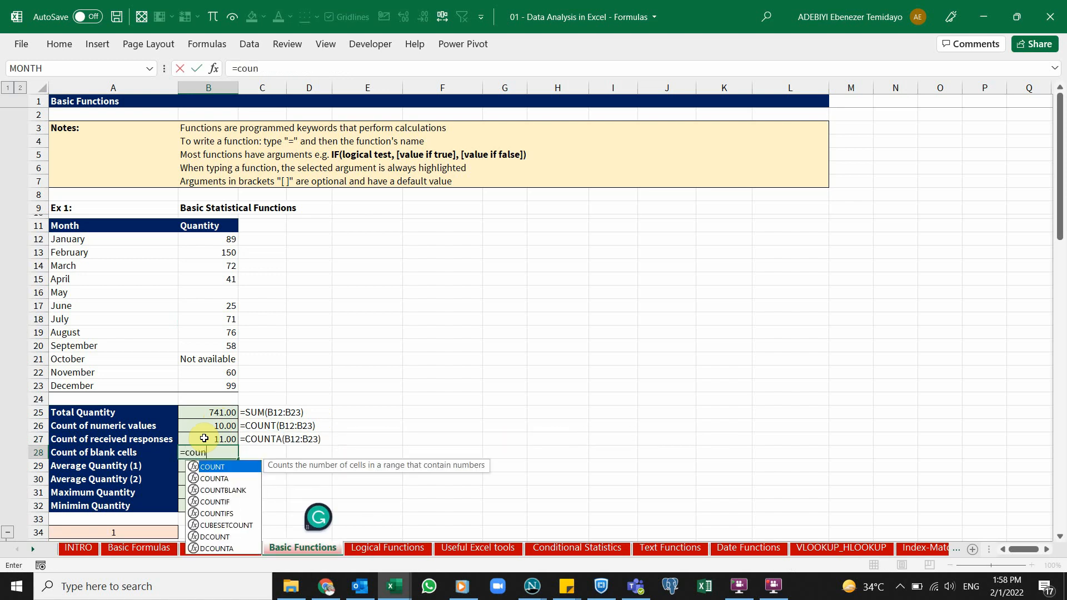
double_click(231, 490)
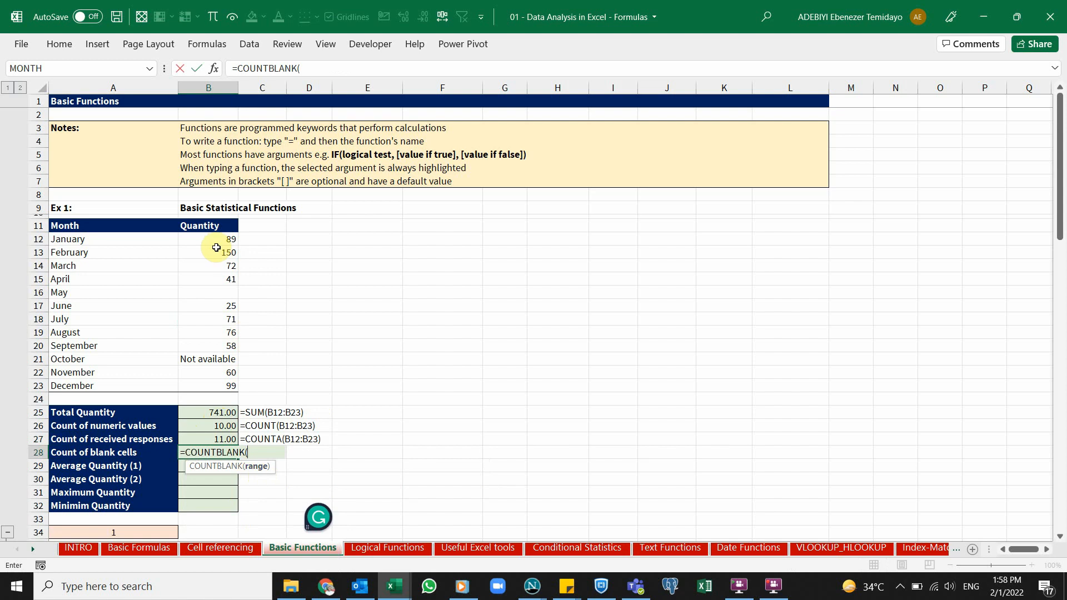
left_click_drag(213, 238, 217, 384)
type(")")
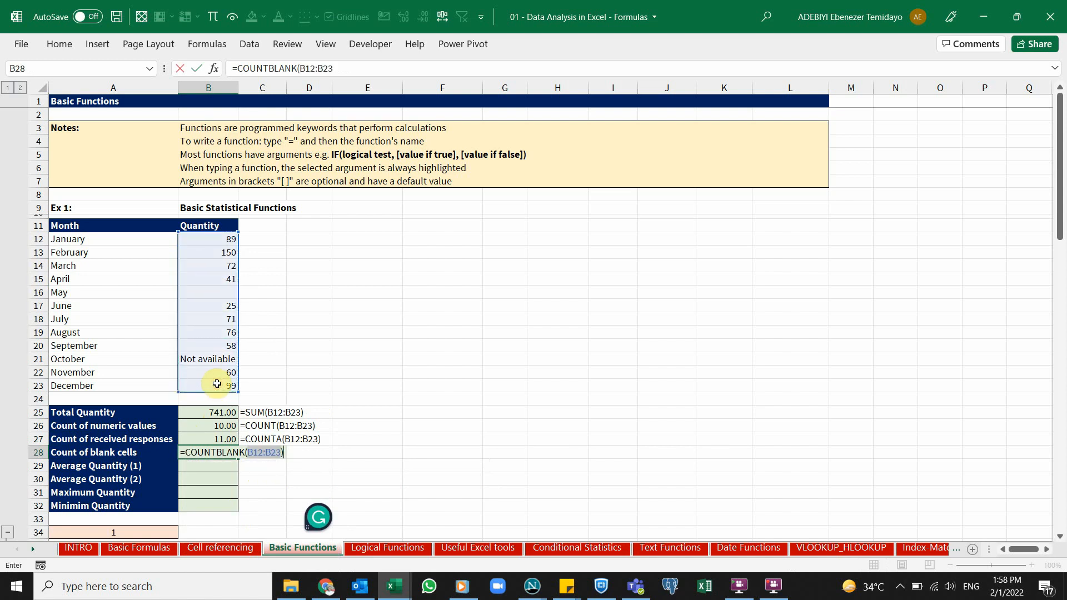
key("Return")
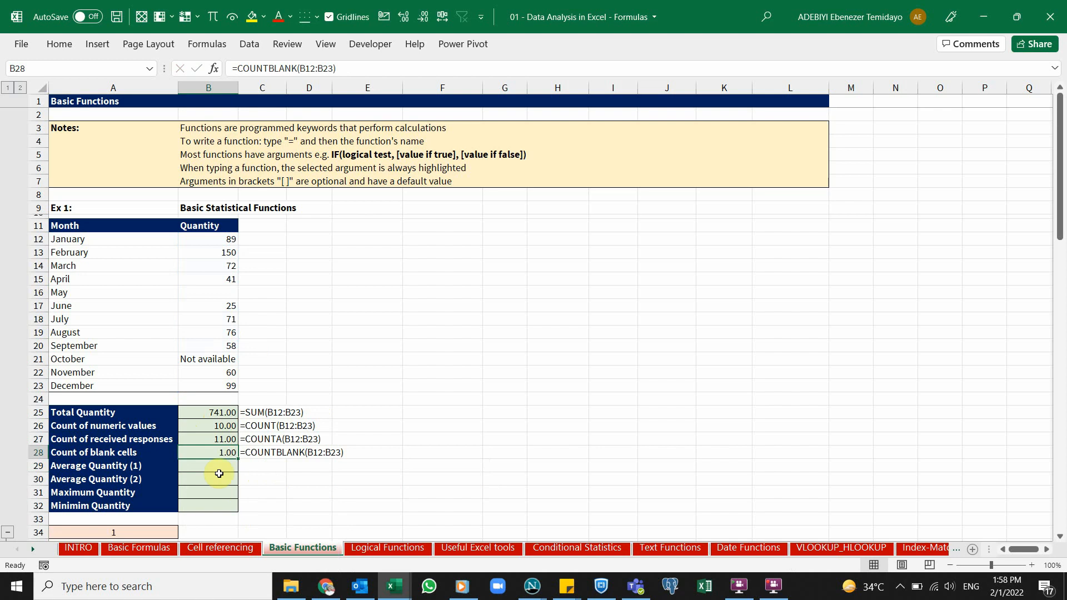
left_click(222, 454)
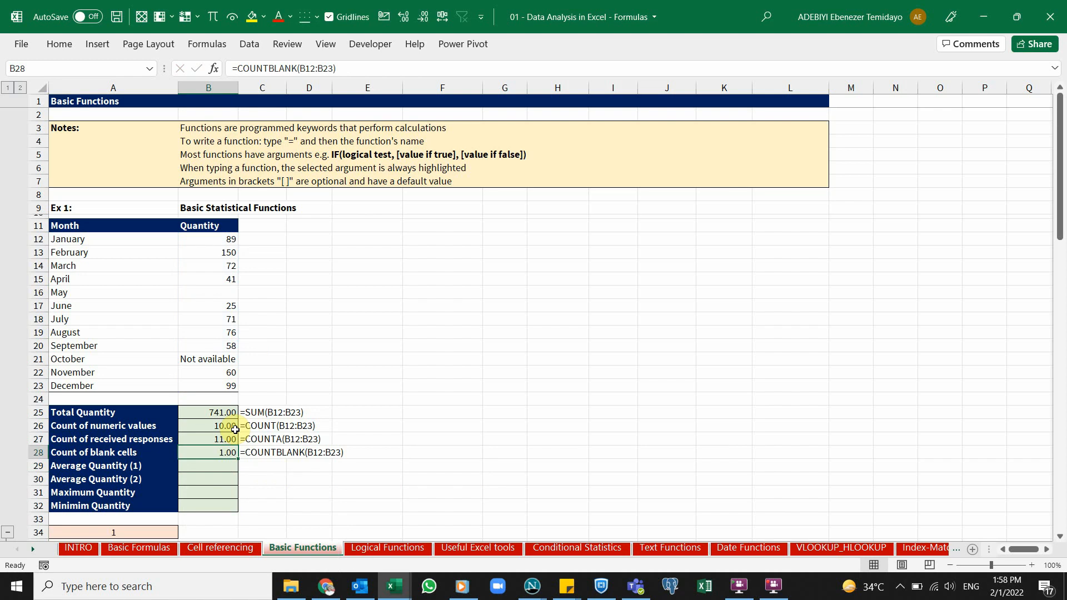
Replace the February quantity in B13 with a space to test how the counting formulas treat it.
left_click(210, 252)
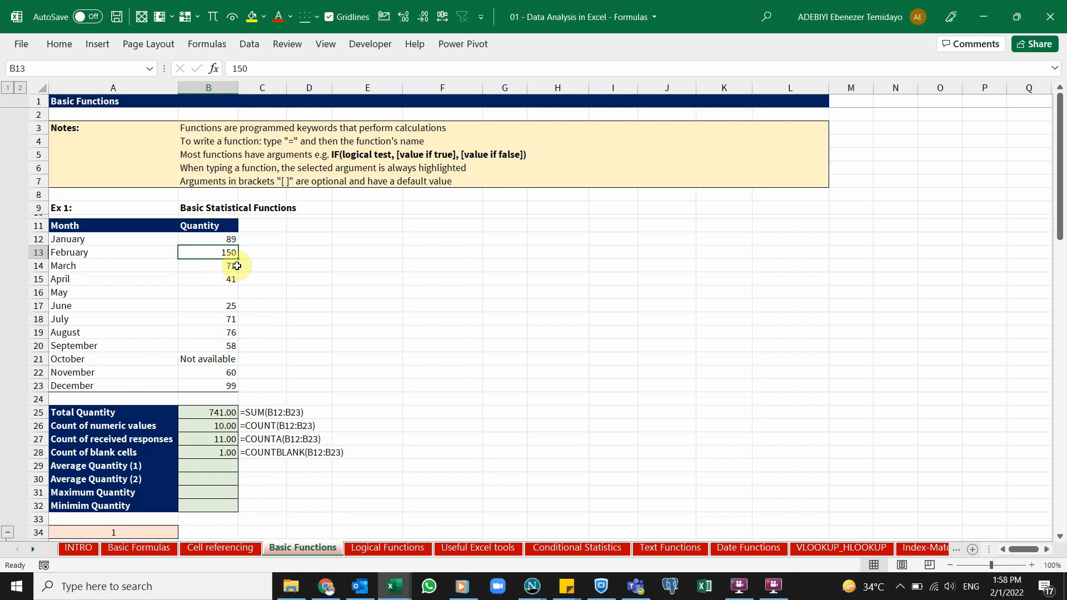
key("BackSpace")
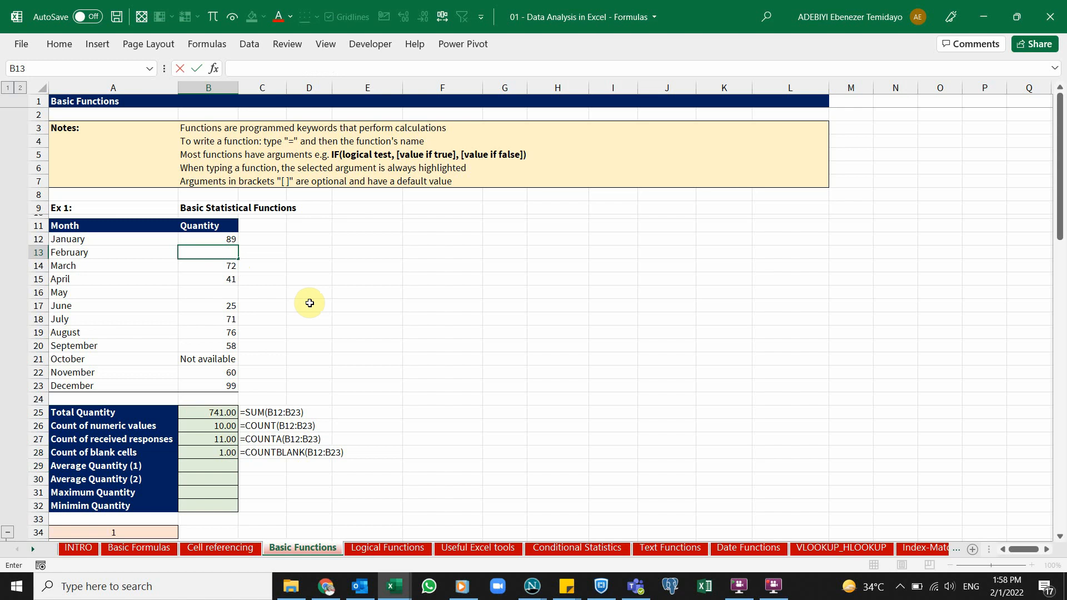
key("Return")
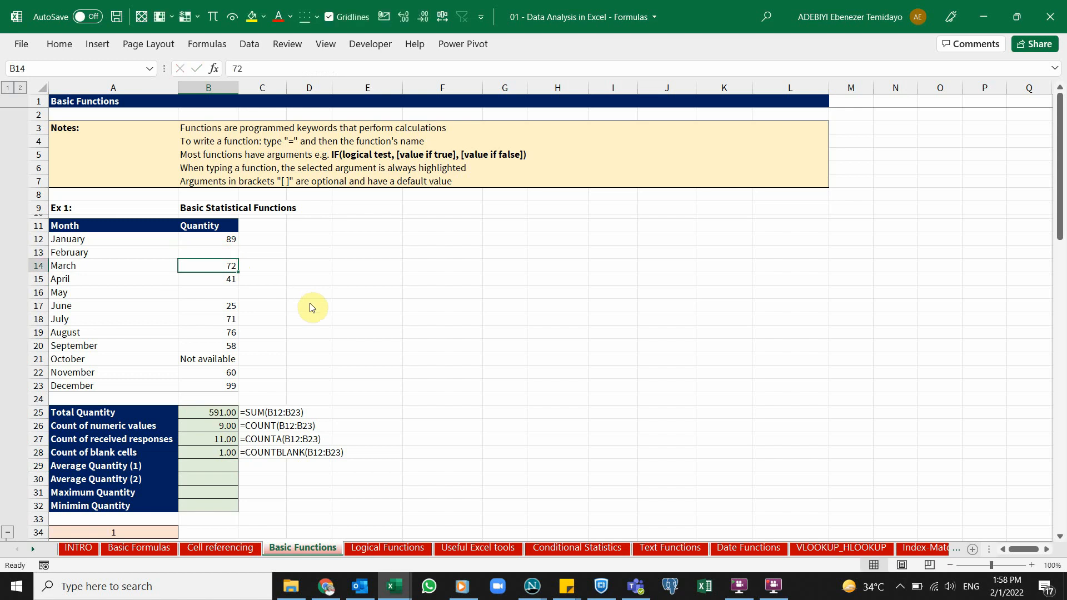
Examine the blank-cell count formula in B28 and compare the contents of the February cell B13 with the May cell B16.
left_click(212, 452)
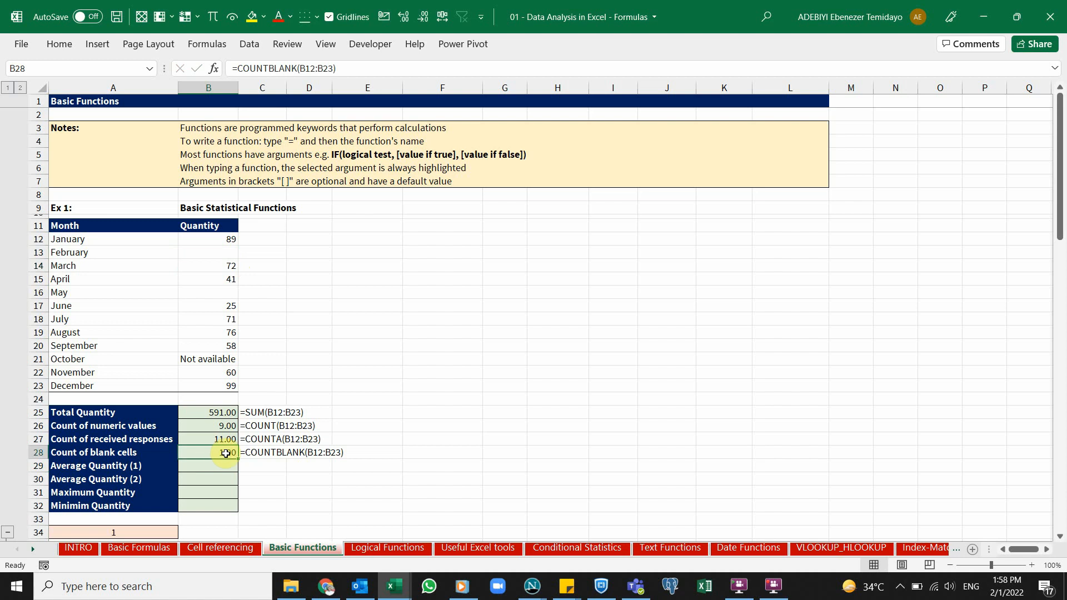
left_click(230, 251)
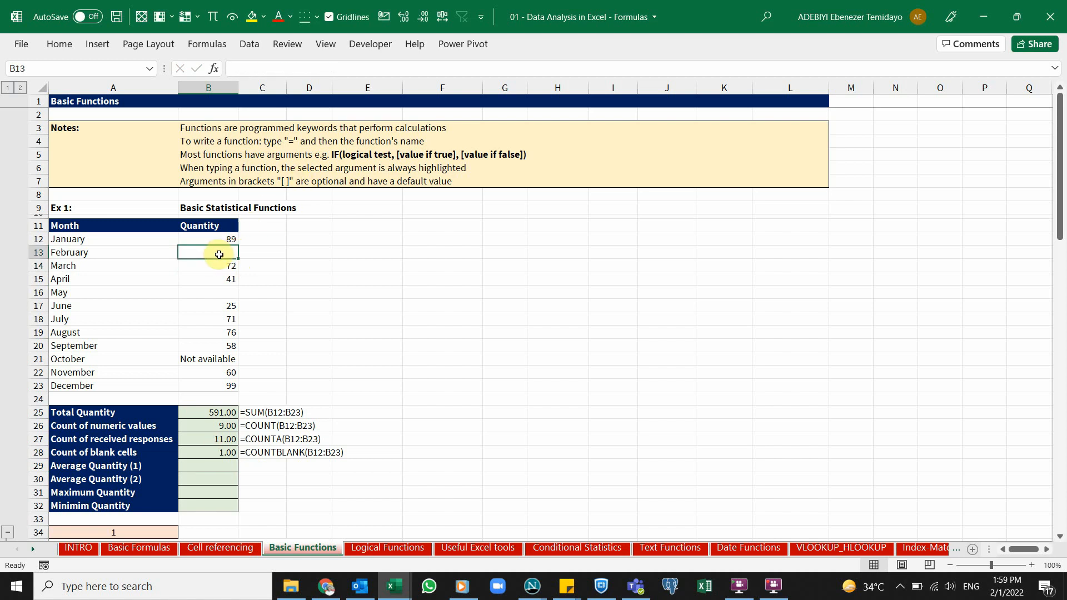
double_click(219, 254)
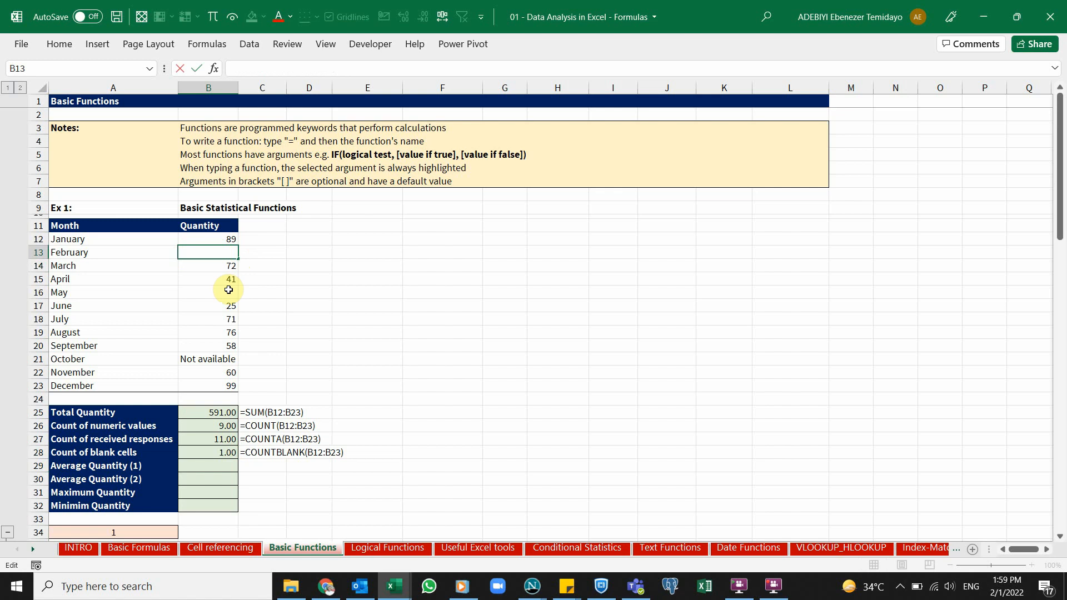
key("Return")
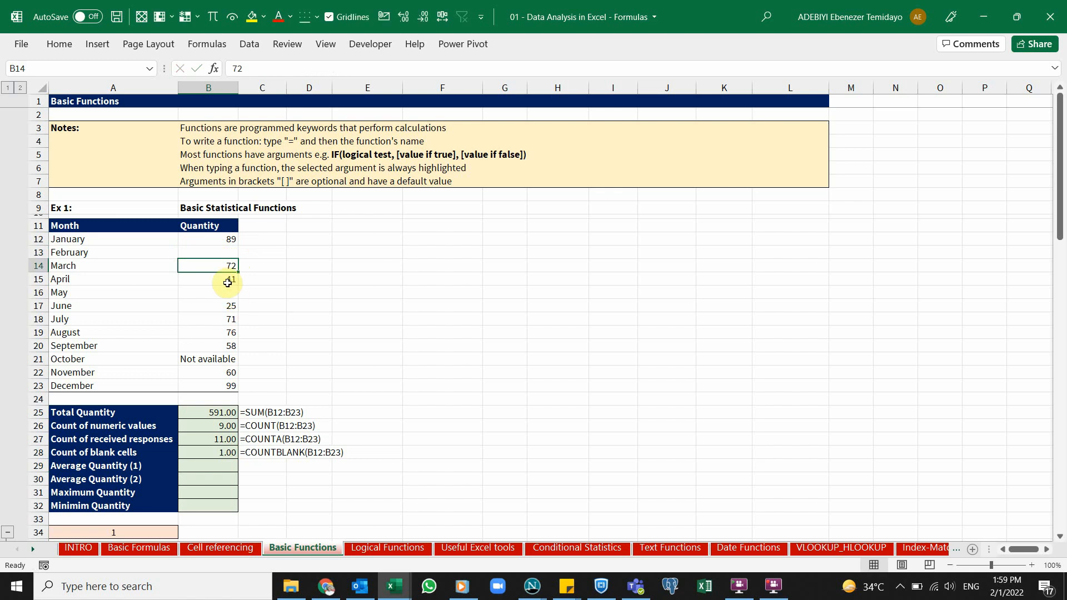
left_click(227, 288)
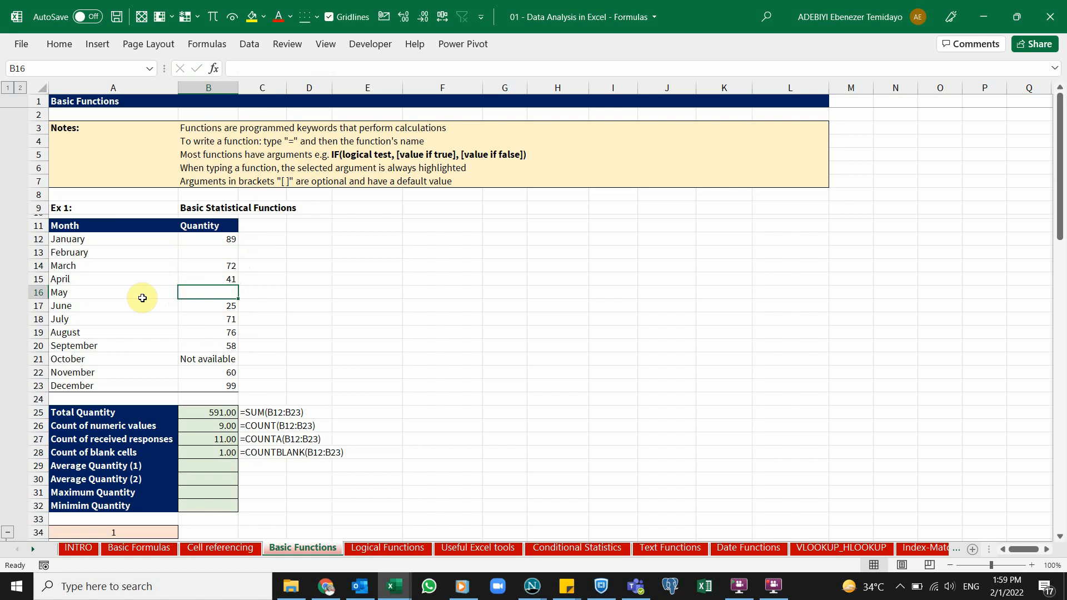
double_click(211, 289)
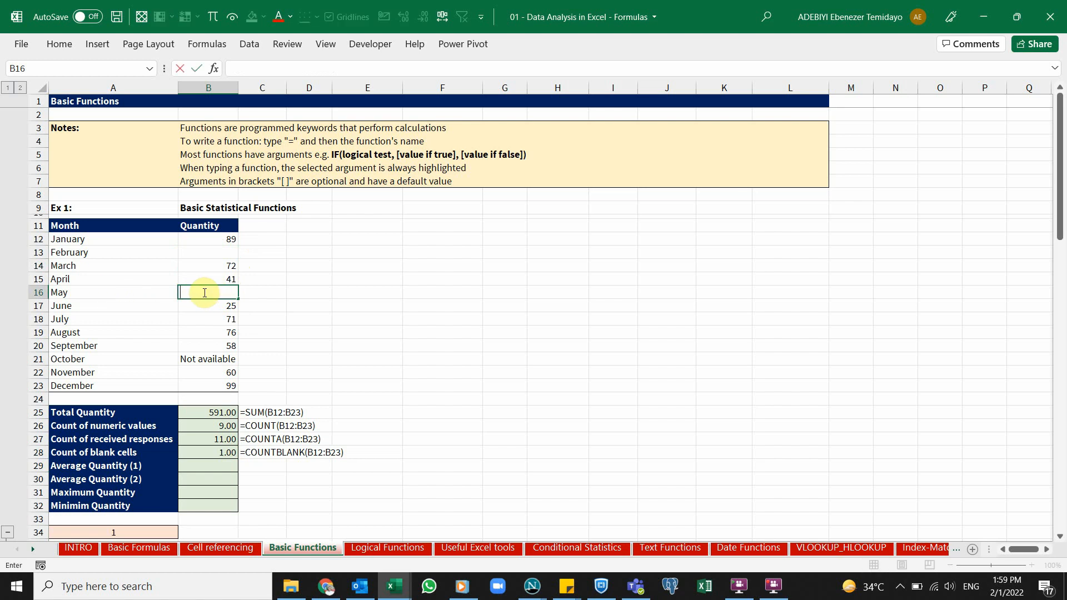
key("Tab")
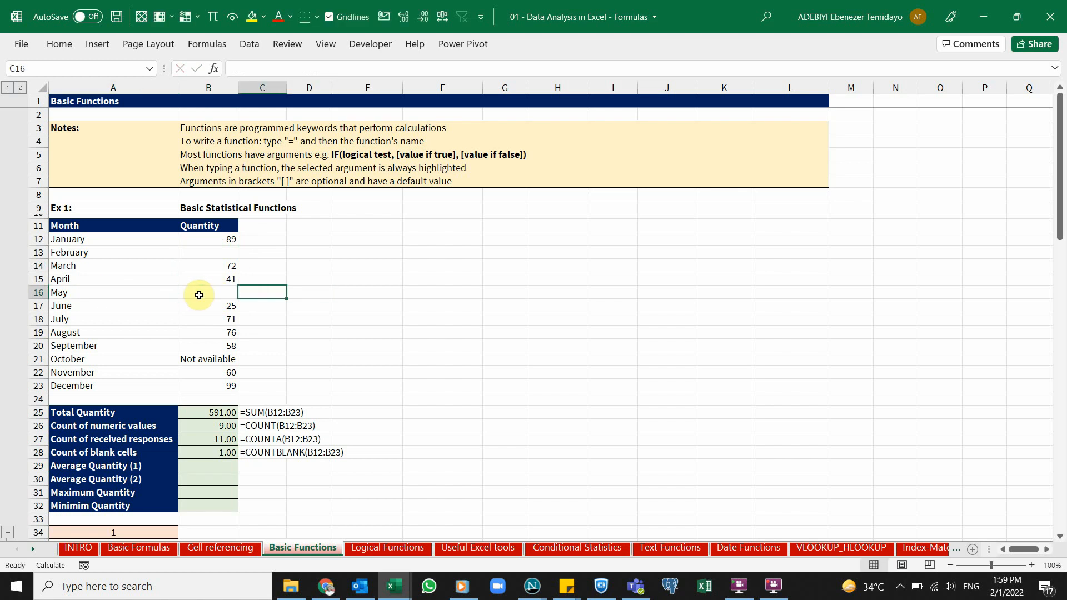
left_click(219, 250)
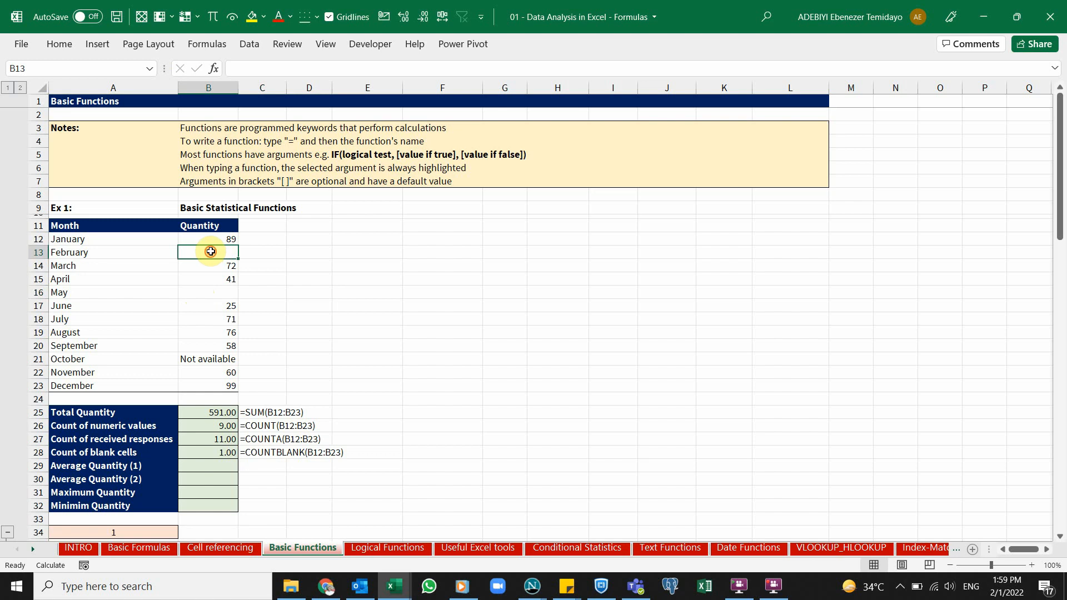
double_click(211, 252)
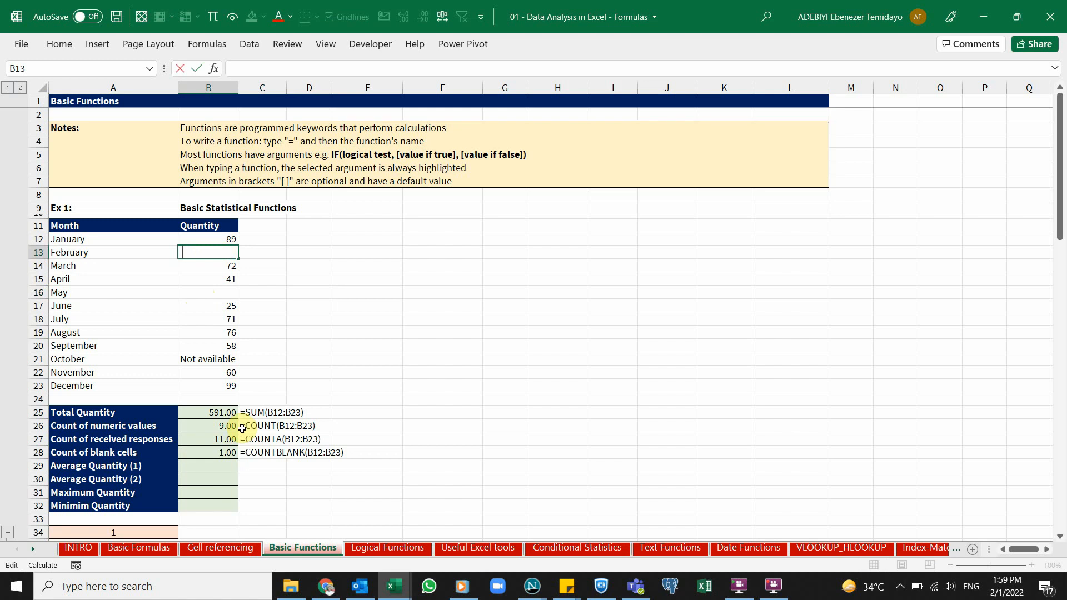
key("Escape")
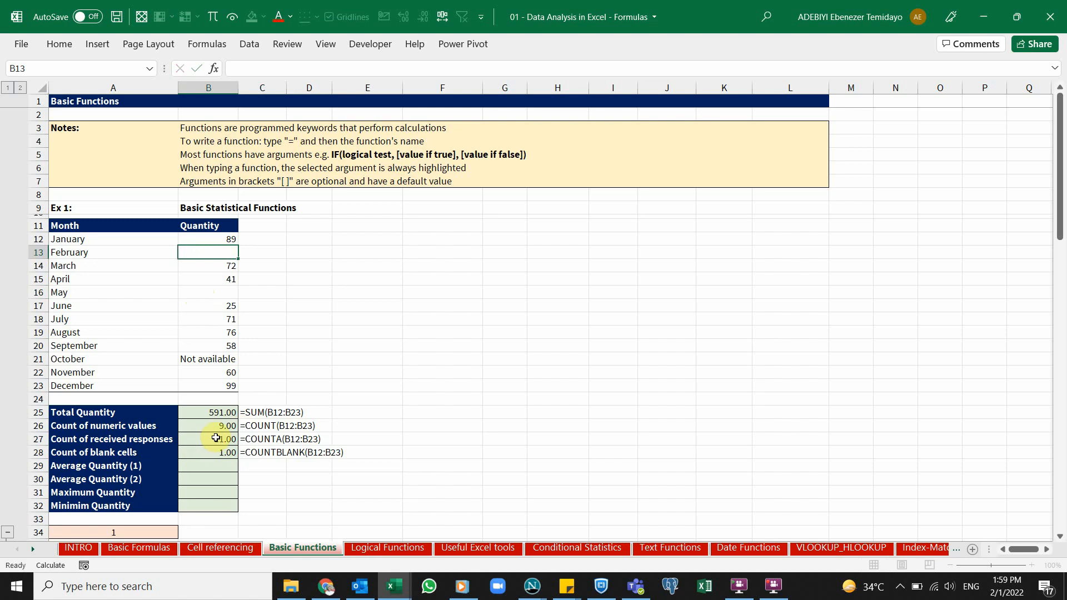
Restore the February quantity in B13 to 150.
key("Down")
key("Down")
key("Down")
key("Up")
key("Up")
key("Up")
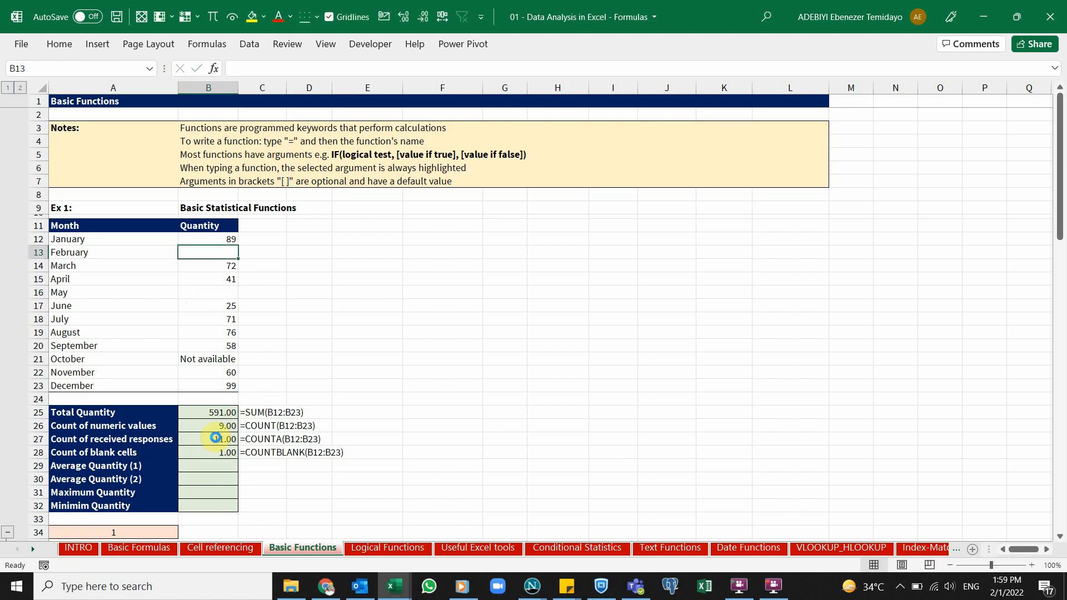
type("150")
left_click(222, 358)
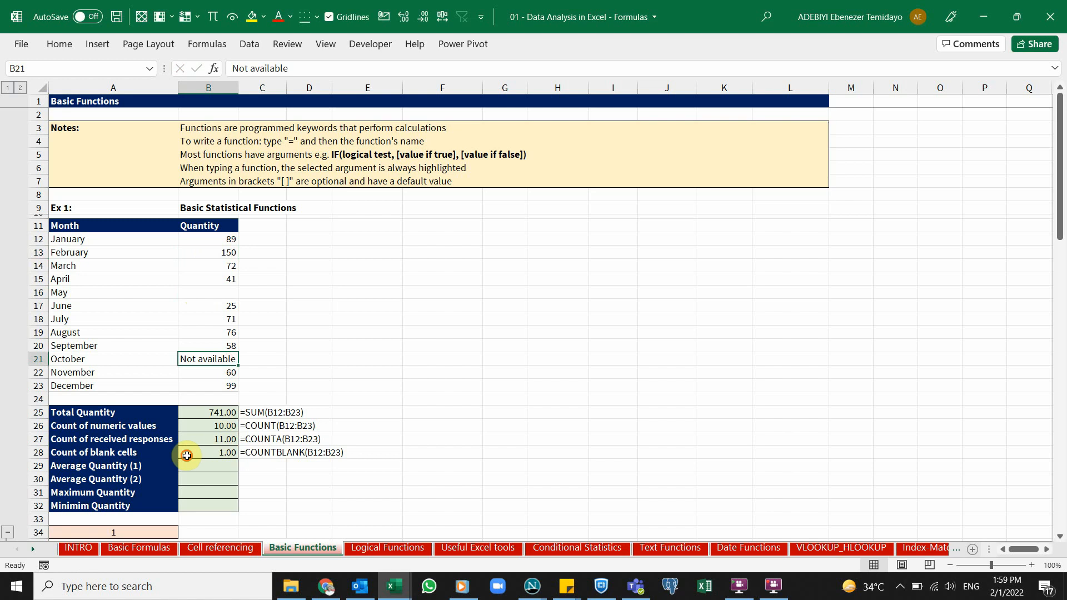
Calculate Average Quantity (1) in B29 with the AVERAGE function over B12:B23.
left_click(187, 456)
left_click(190, 469)
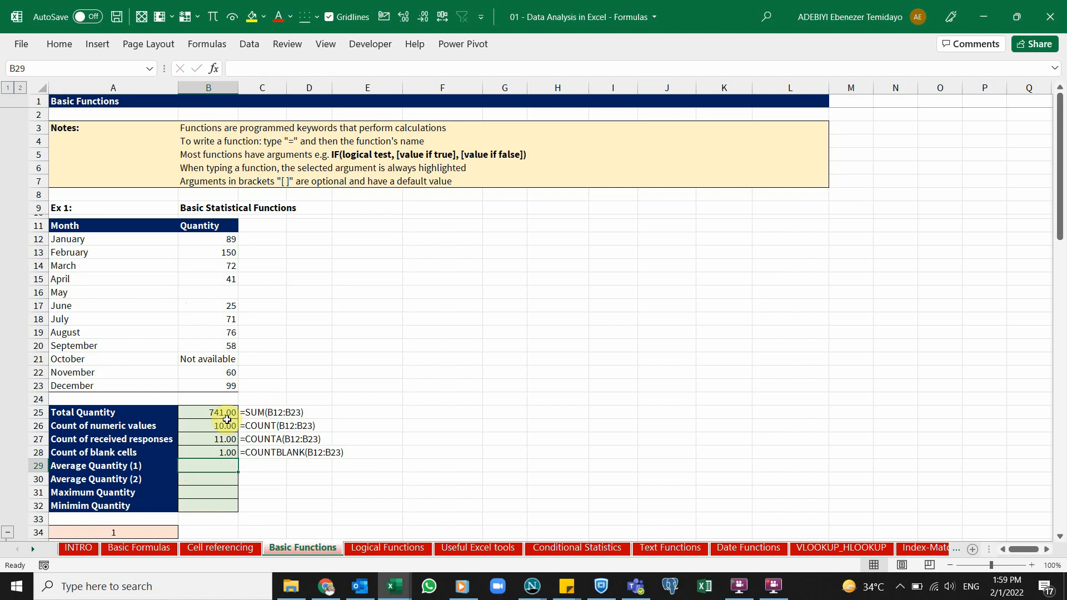
left_click(221, 252)
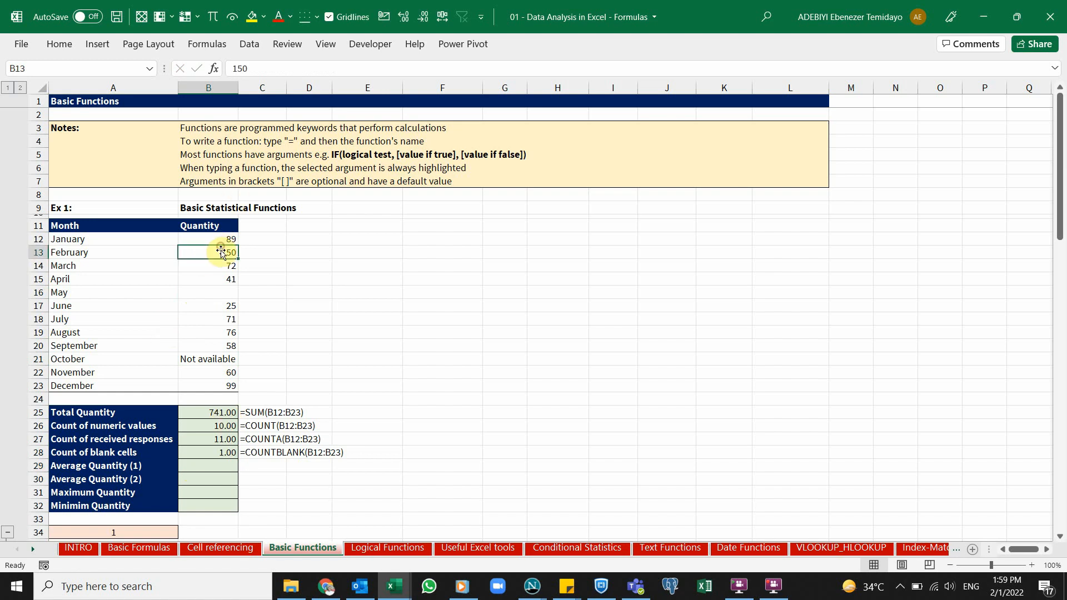
left_click(214, 264)
left_click(214, 278)
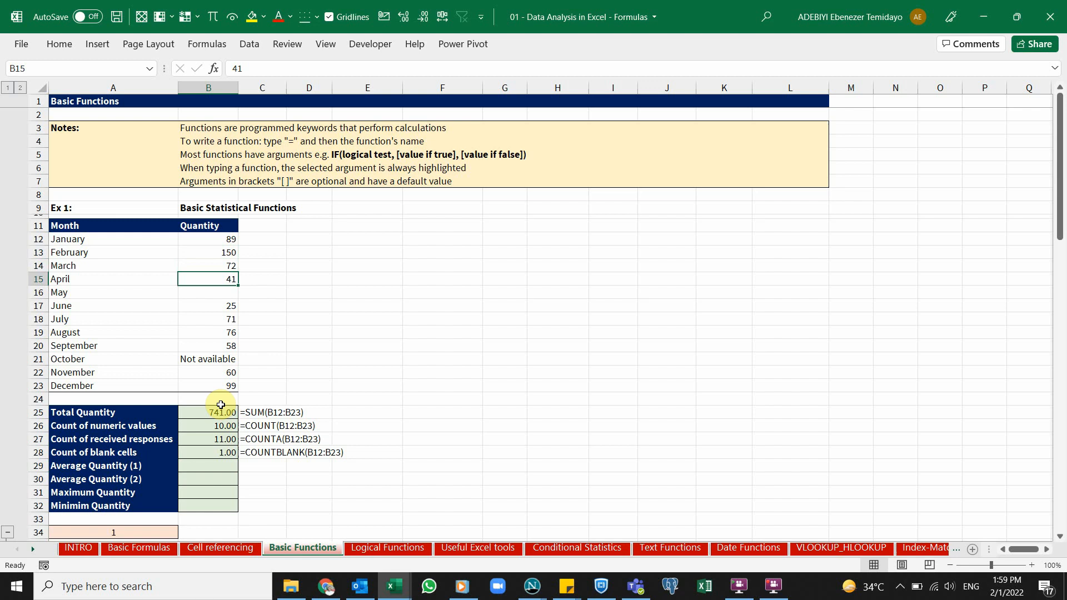
left_click(215, 469)
type("=aver")
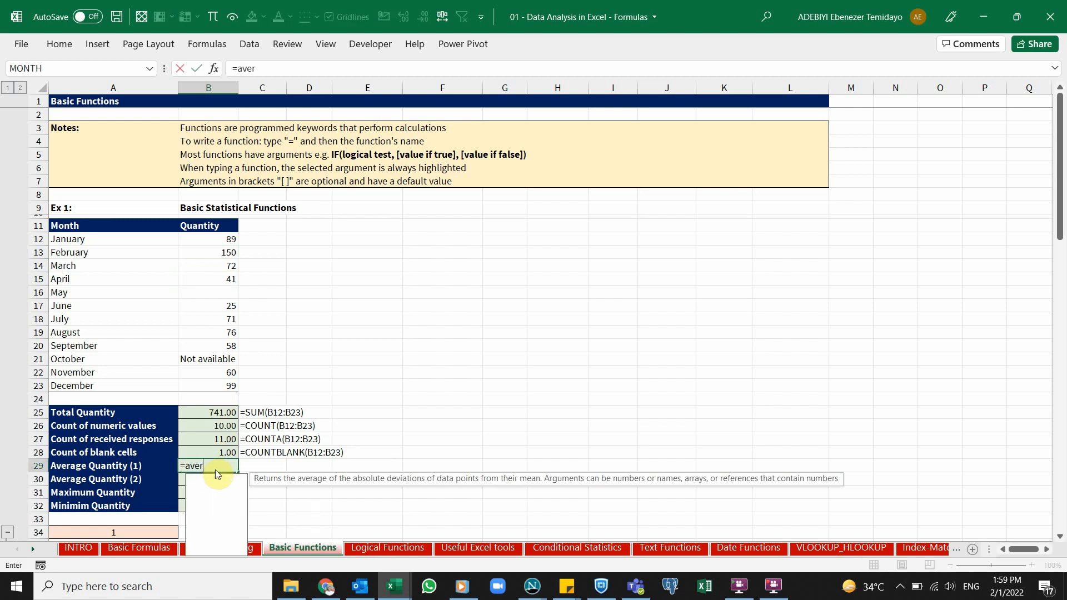
key("Tab")
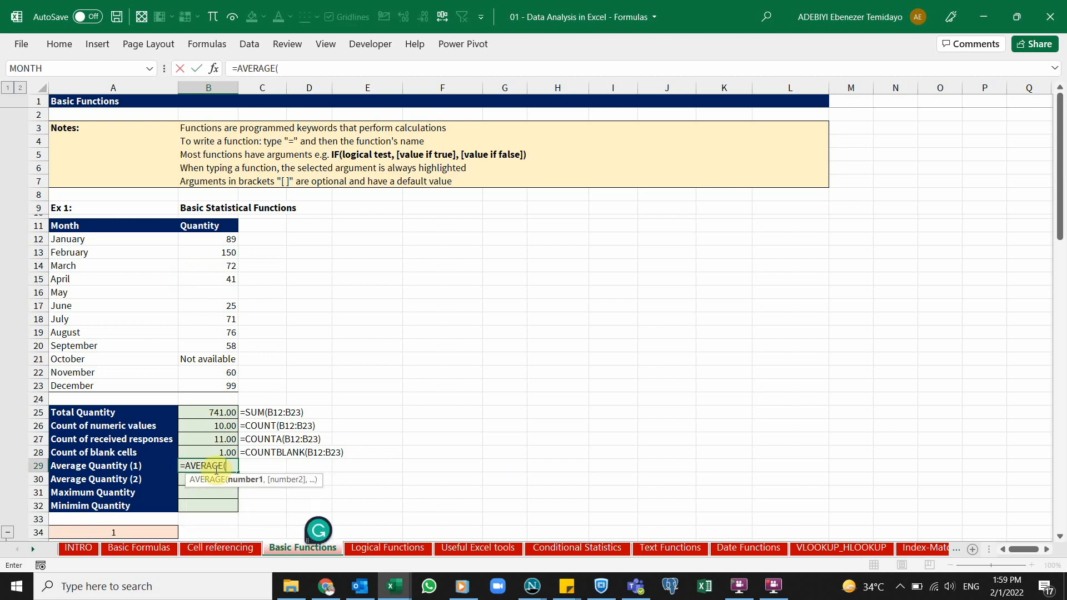
key("BackSpace")
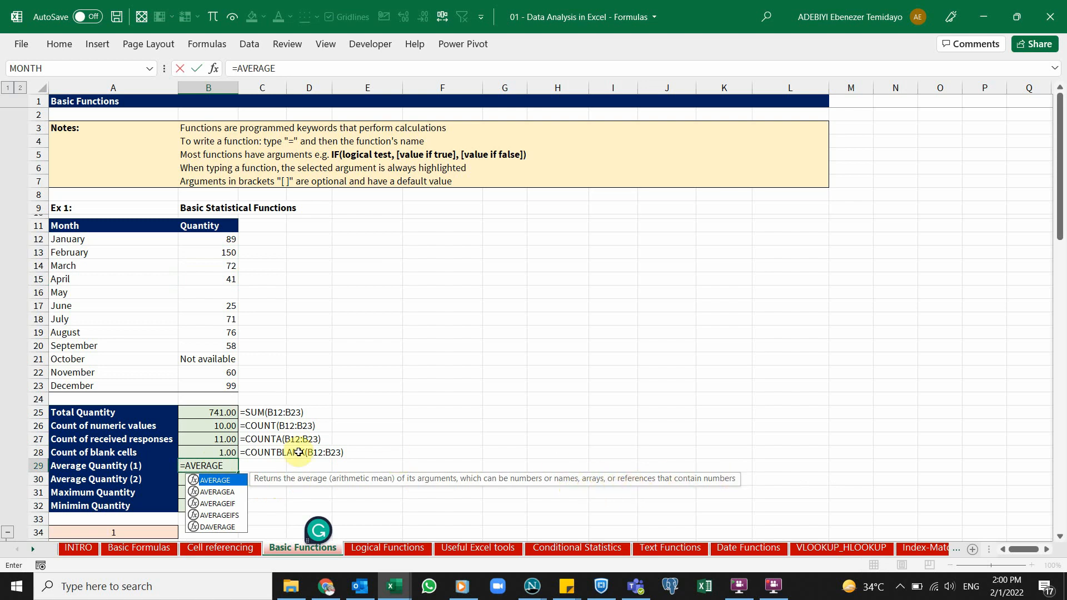
type("(")
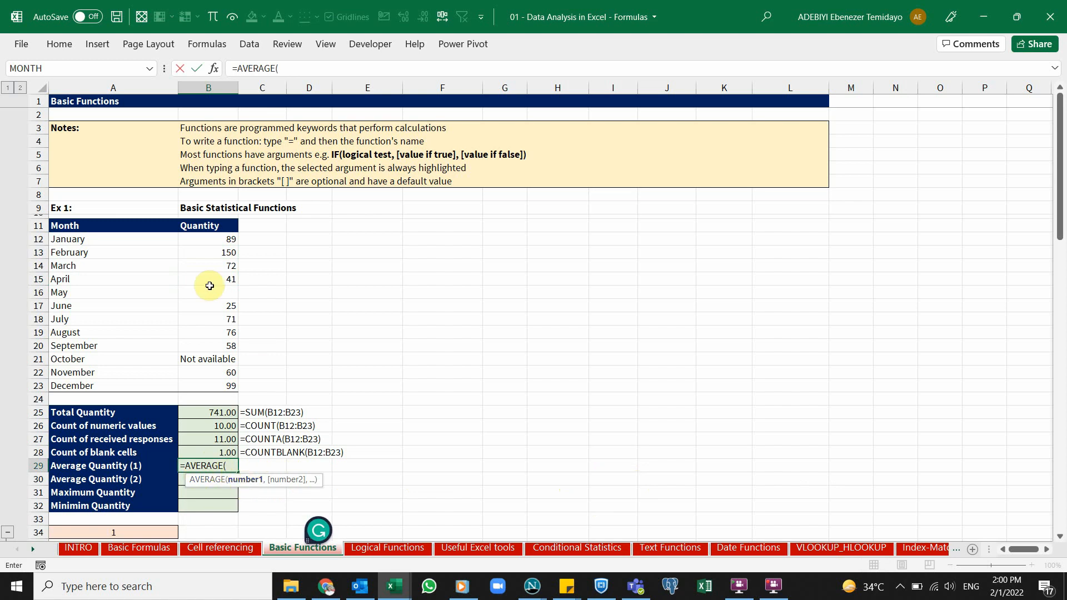
left_click_drag(203, 241, 220, 384)
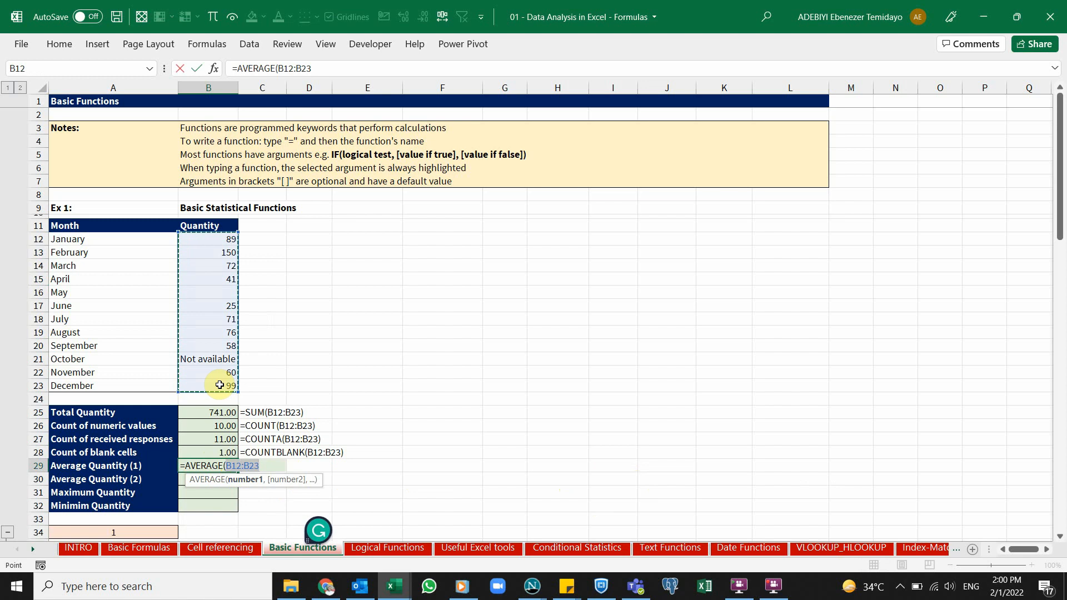
type(")")
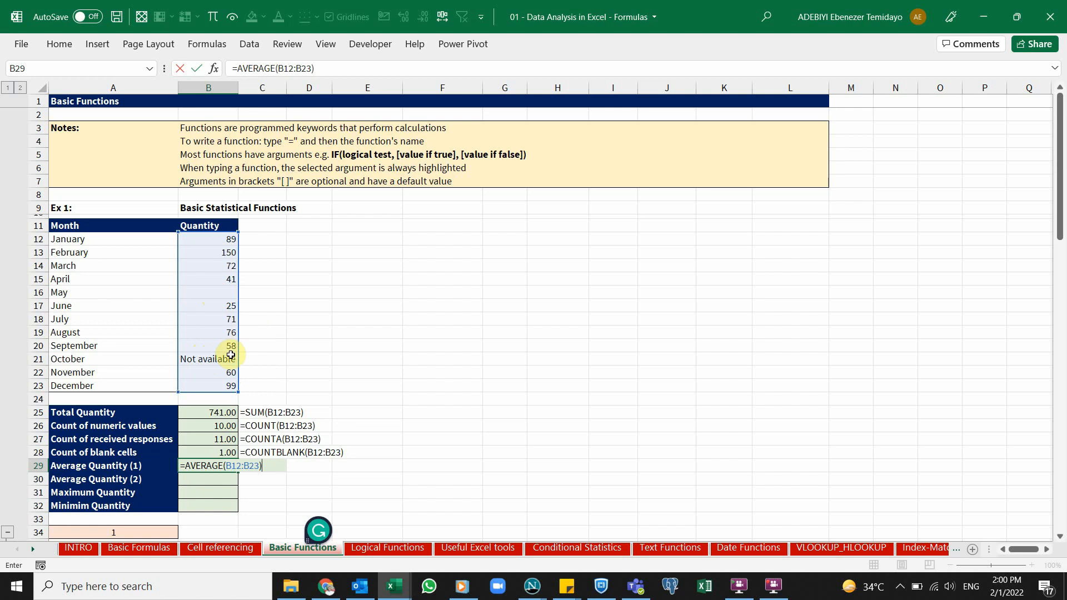
key("ctrl+Return")
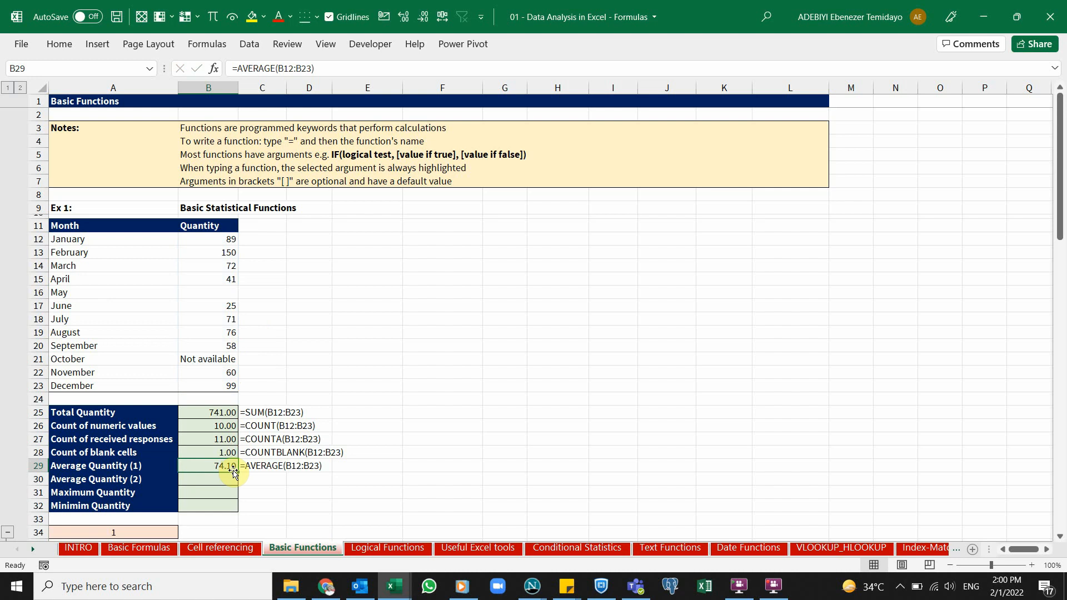
Check the average in B29 against the total in B25, the source range B12:B23, and the May and October entries.
left_click(225, 412)
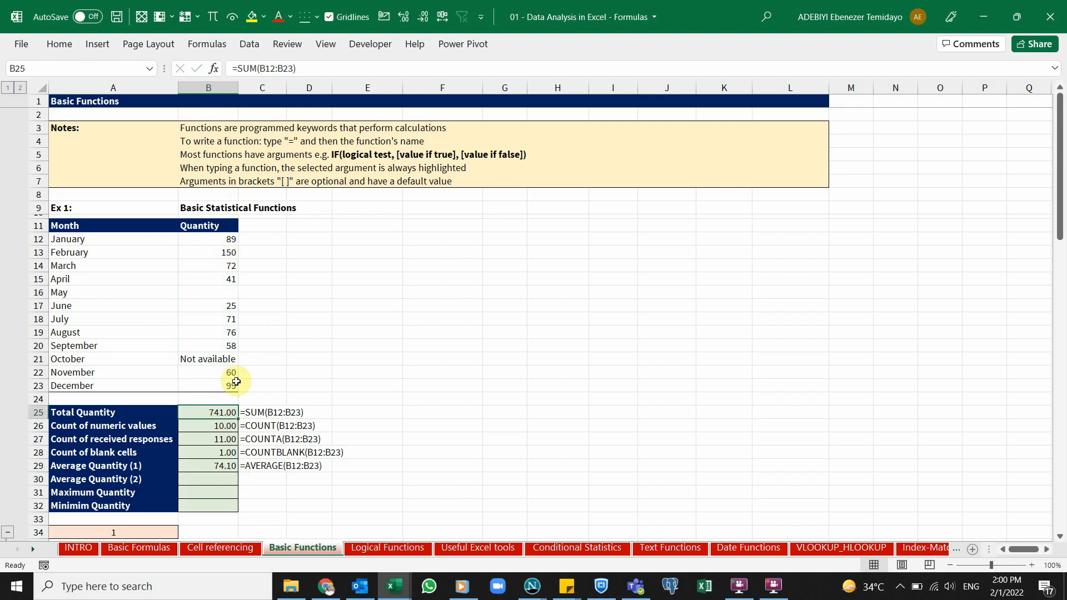
left_click_drag(225, 239, 216, 390)
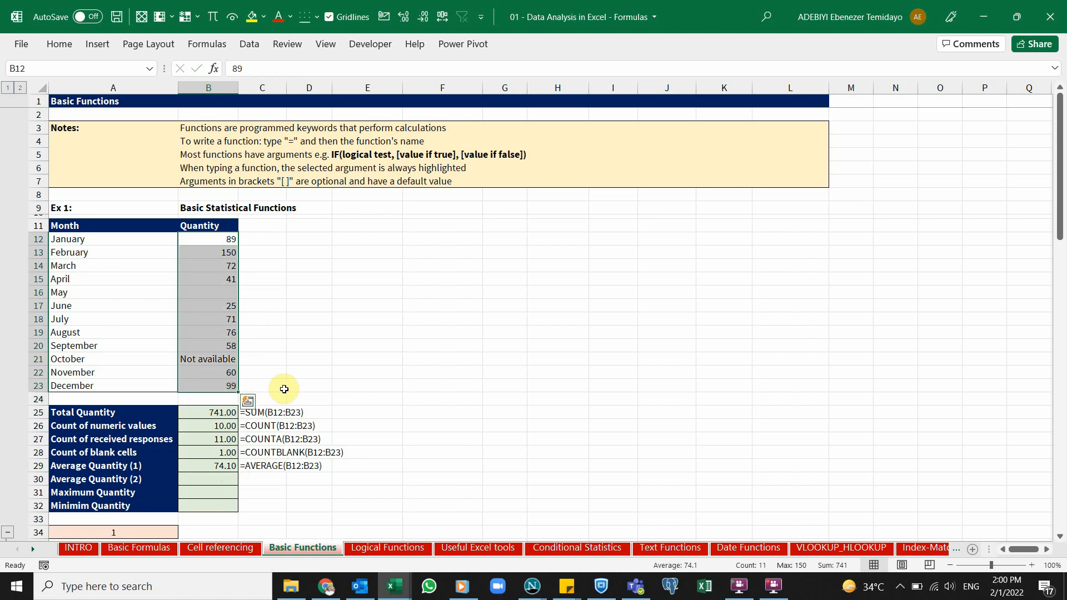
left_click(211, 293)
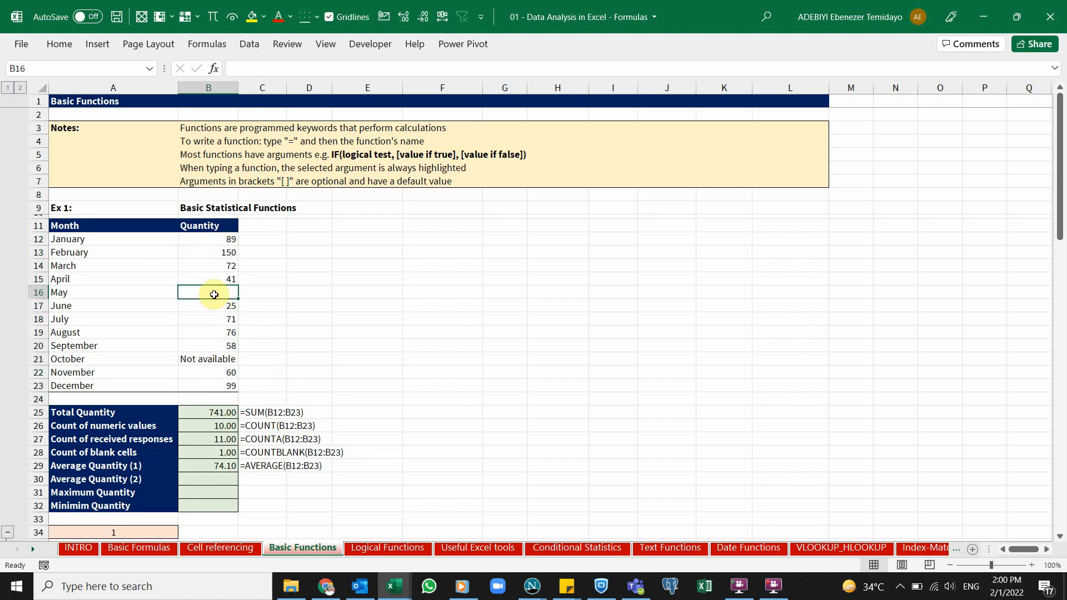
left_click(223, 359)
left_click(220, 468)
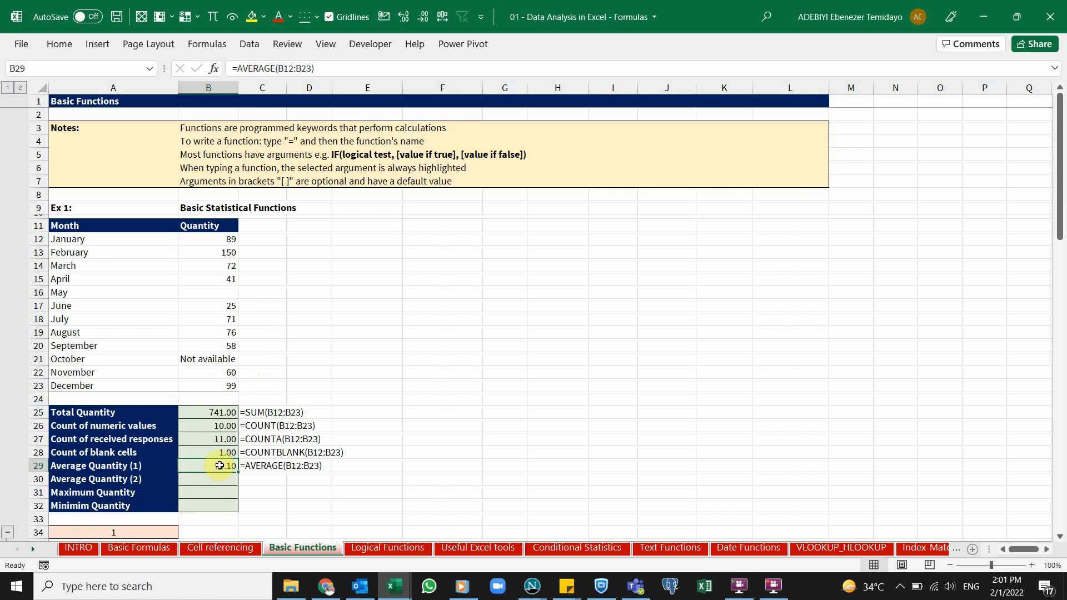
left_click(225, 293)
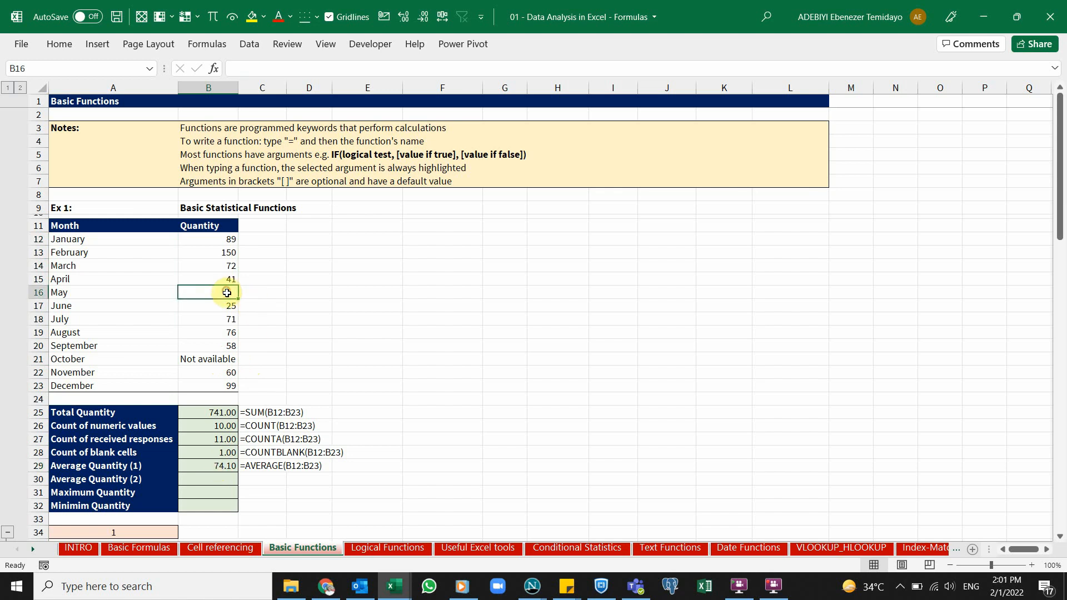
left_click(225, 360)
left_click(232, 476)
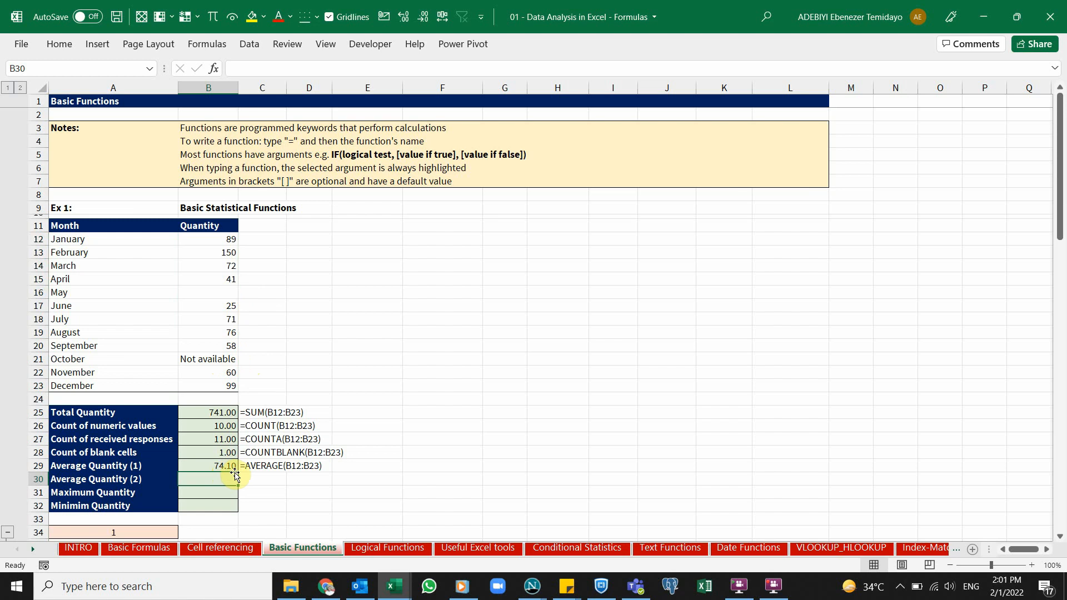
left_click(222, 412)
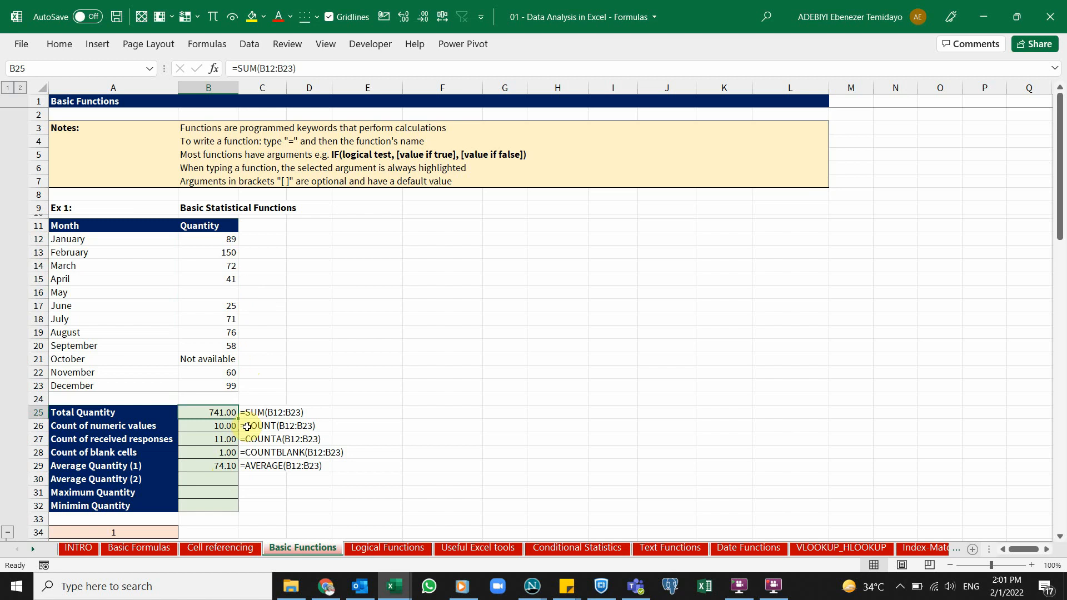
Enter a formula for Average Quantity (2) in B30 that divides the sum of B12:B23 by 2.
left_click(209, 482)
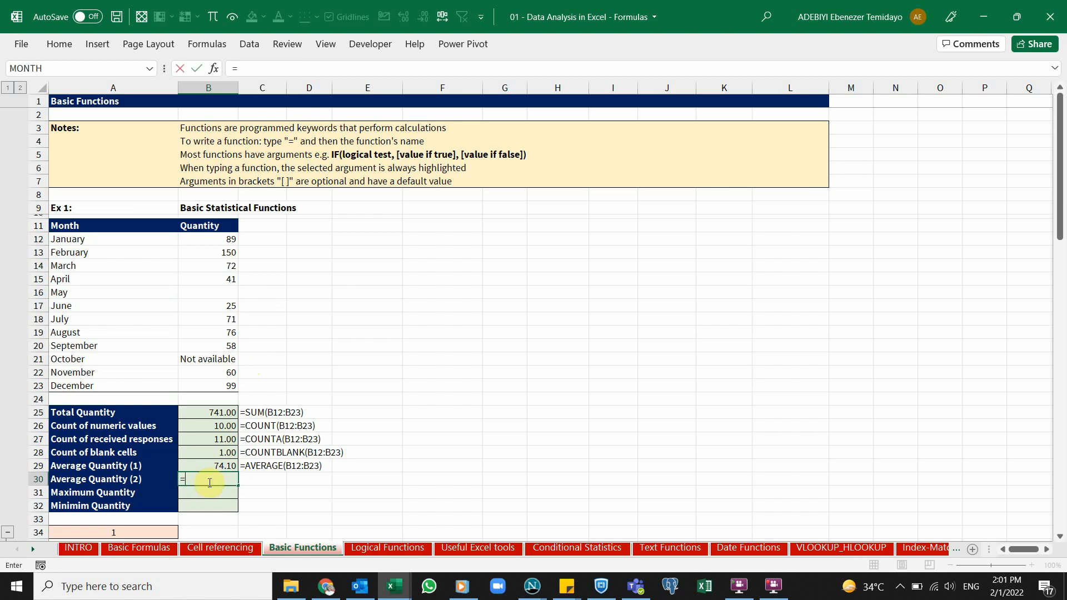
type("=sum")
key("Tab")
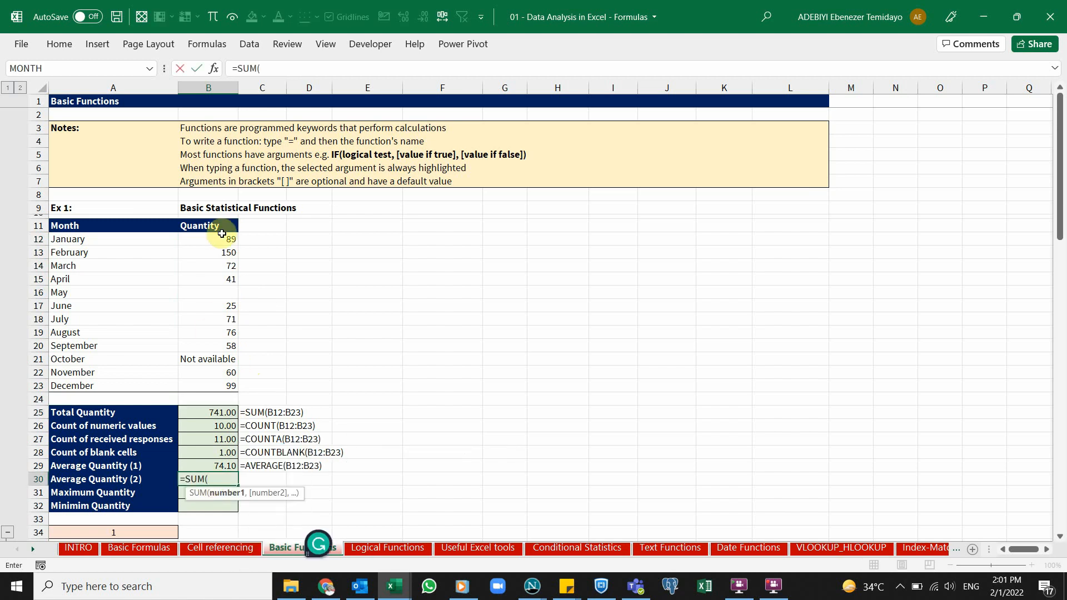
left_click_drag(222, 239, 223, 387)
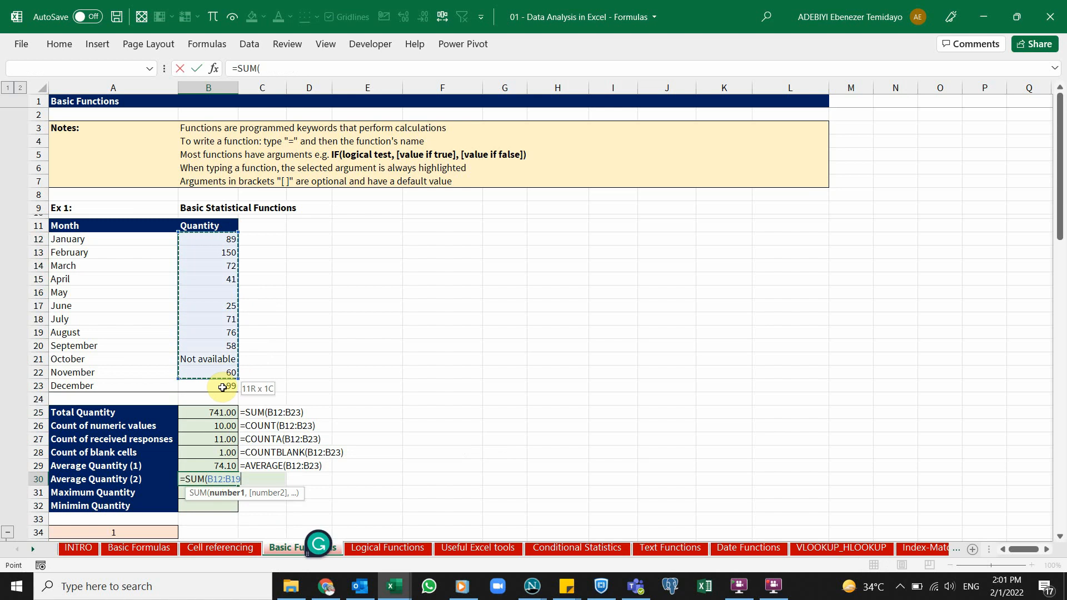
type(")/2")
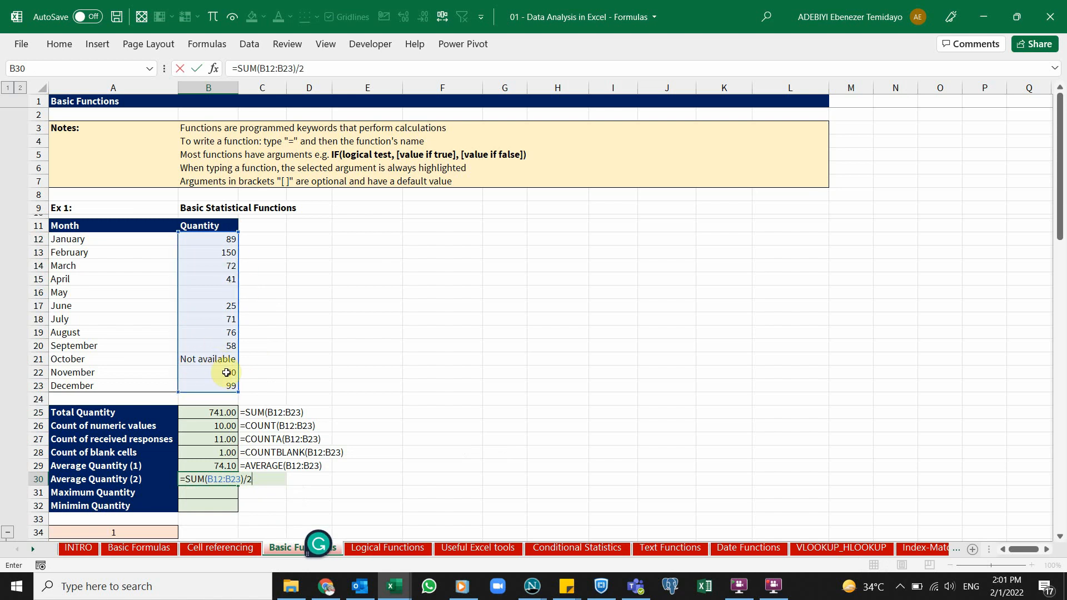
key("ctrl+Return")
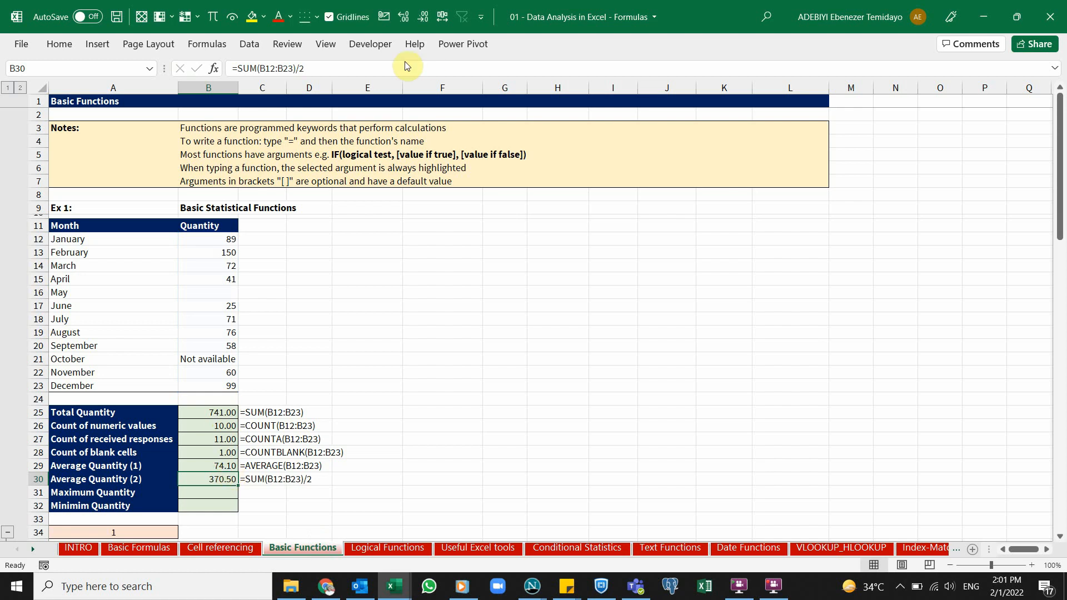
Correct the divisor in B30 to 12, and compare both averages with the October and May entries.
key("F2")
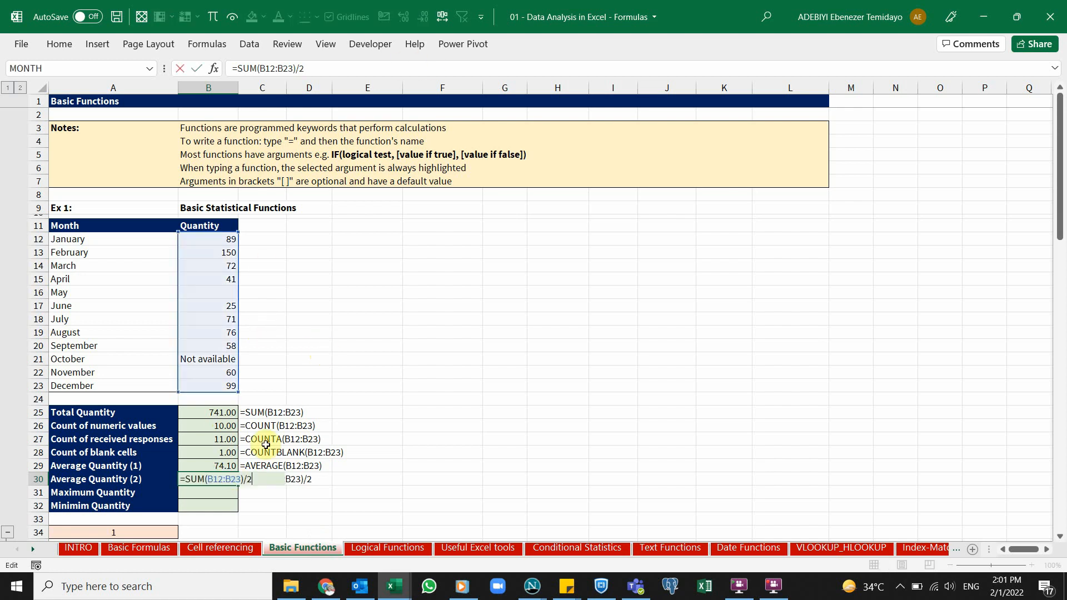
left_click(247, 480)
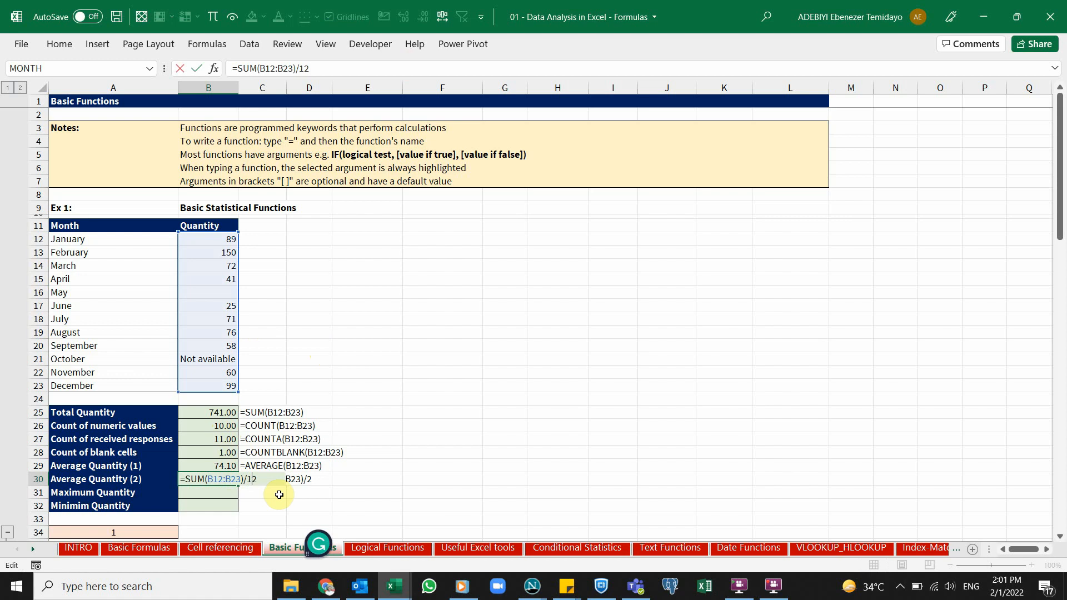
type("1")
key("ctrl+Return")
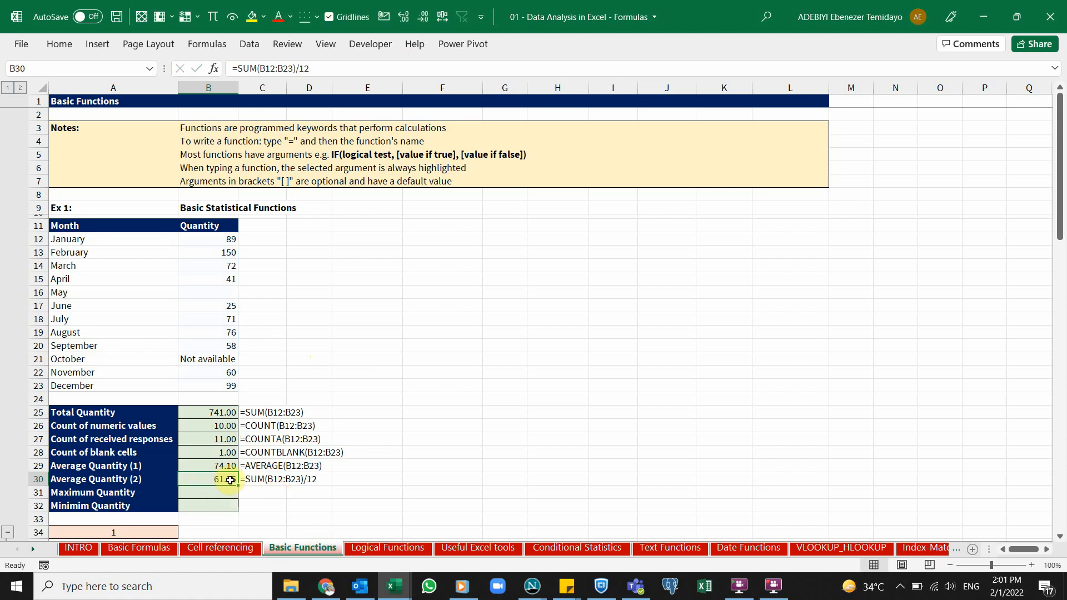
left_click(219, 465)
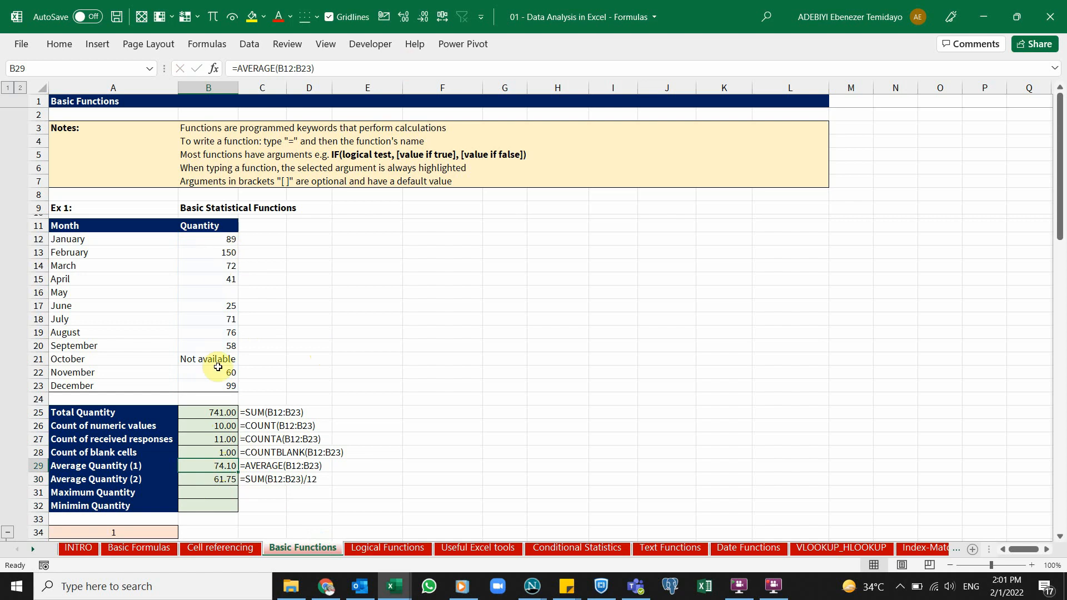
left_click(221, 479)
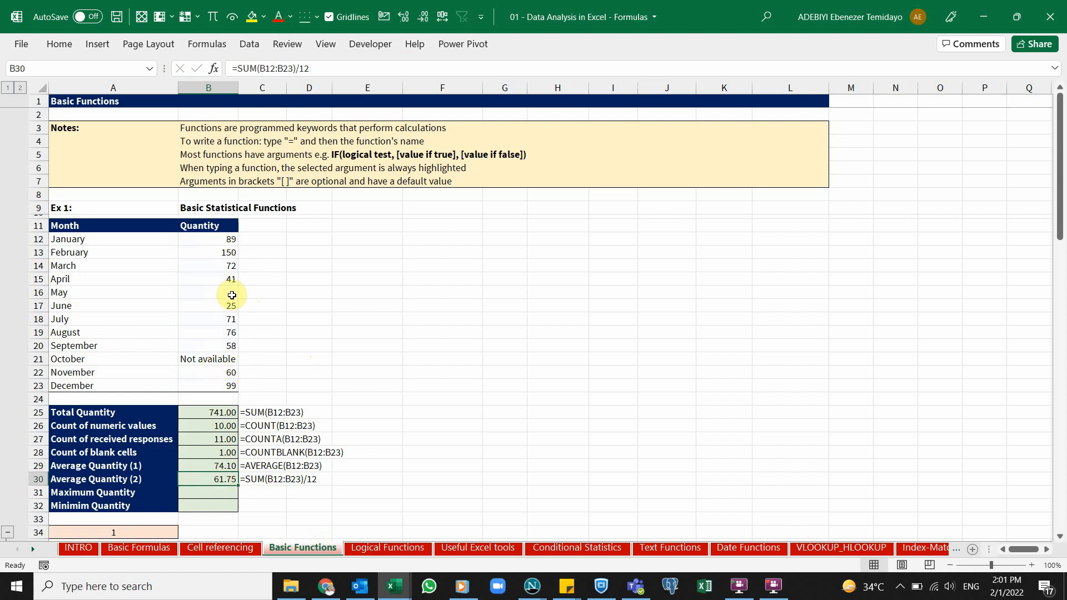
left_click(198, 358)
left_click(219, 291)
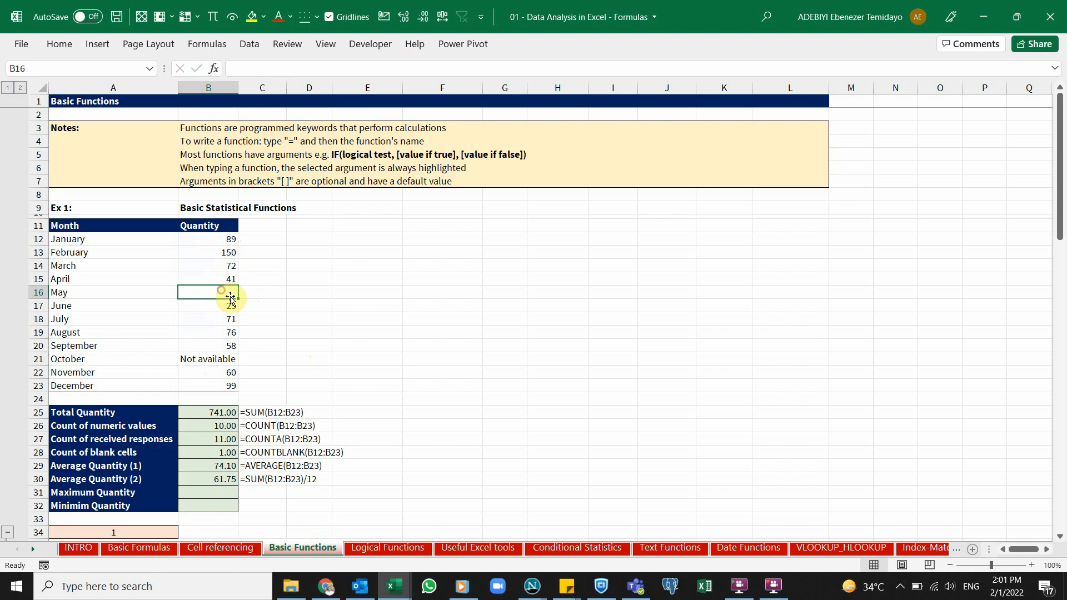
Calculate Maximum Quantity in B31 with the MAX function over B12:B23, and check it against the February quantity in B13.
left_click(232, 489)
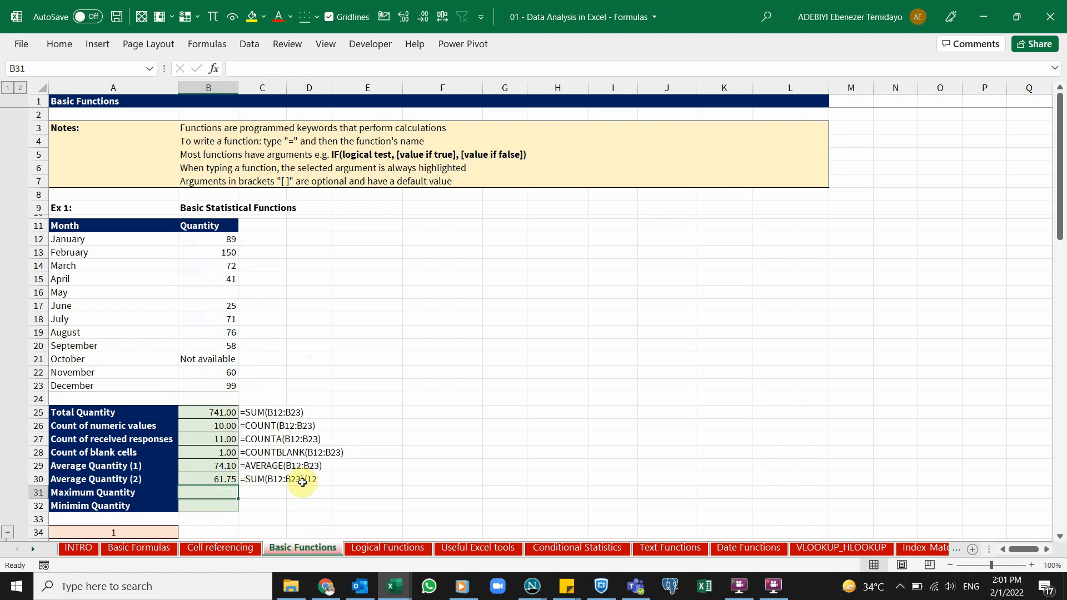
type("=max")
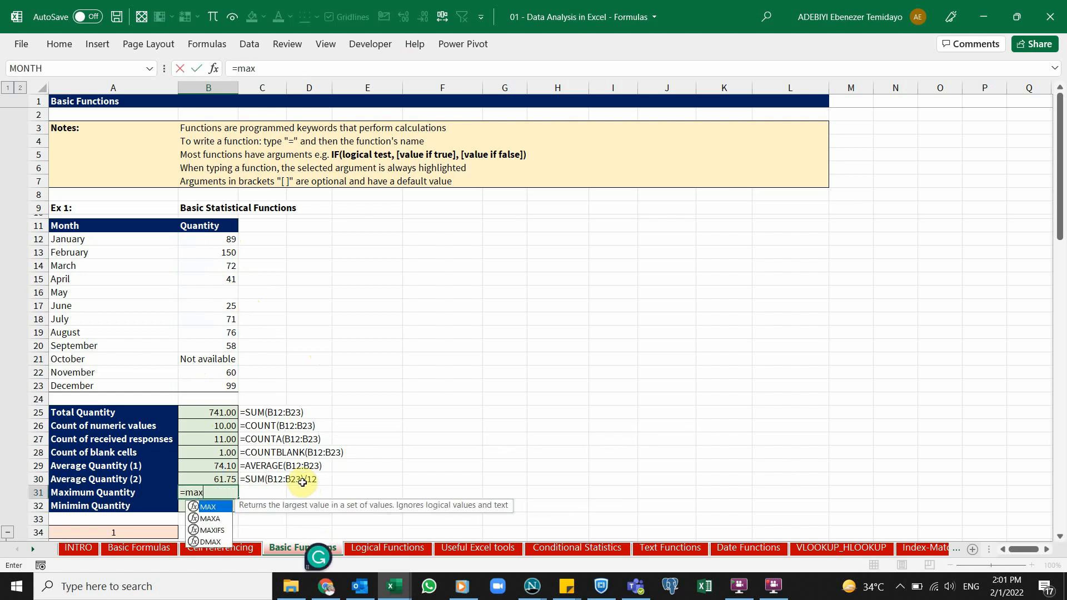
key("Tab")
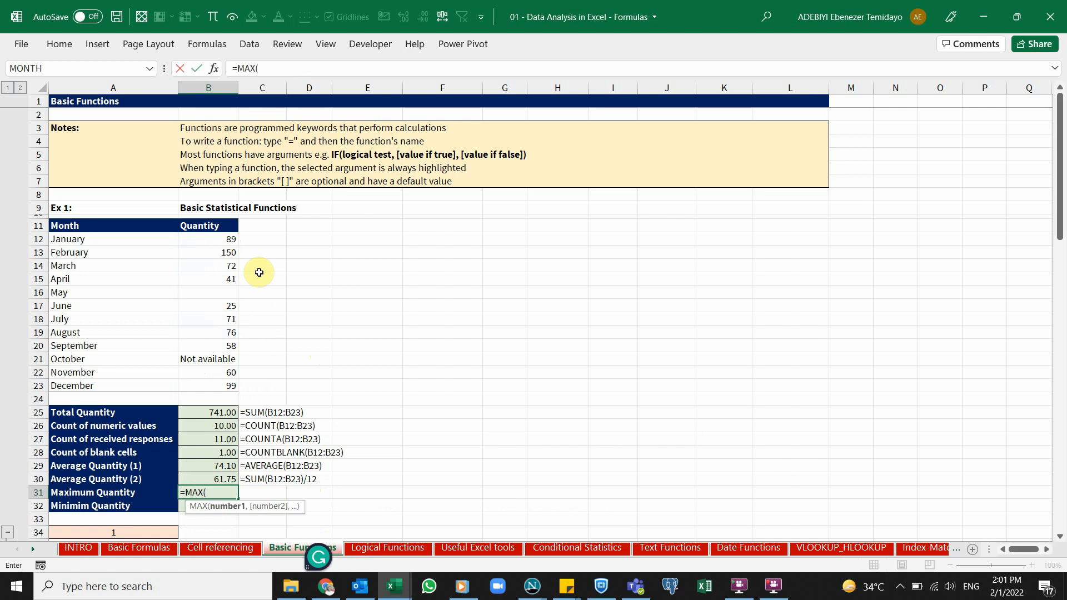
left_click_drag(225, 244, 226, 385)
key("Return")
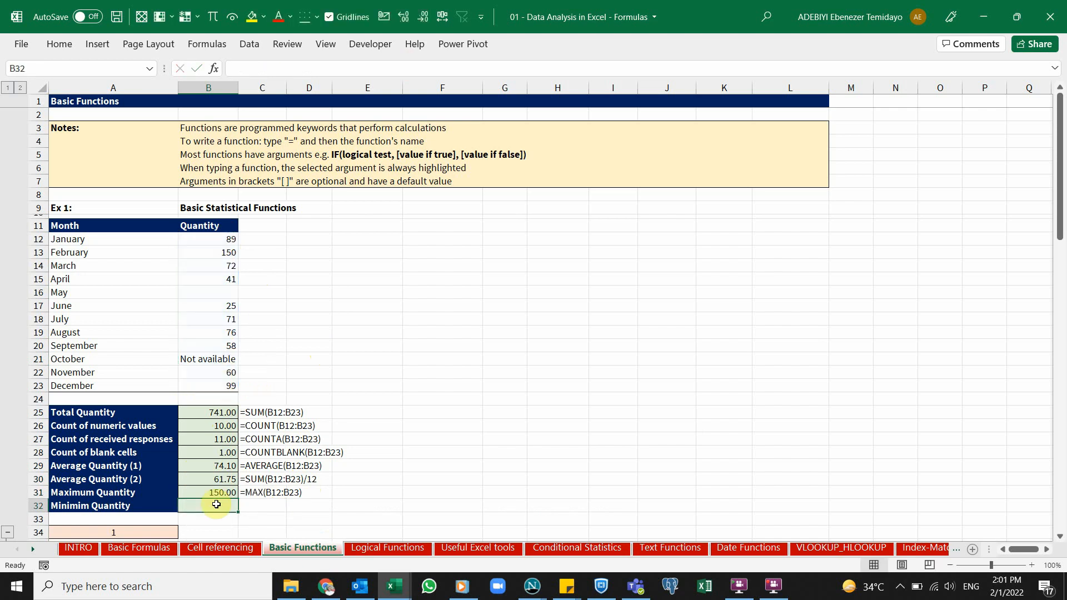
left_click(227, 253)
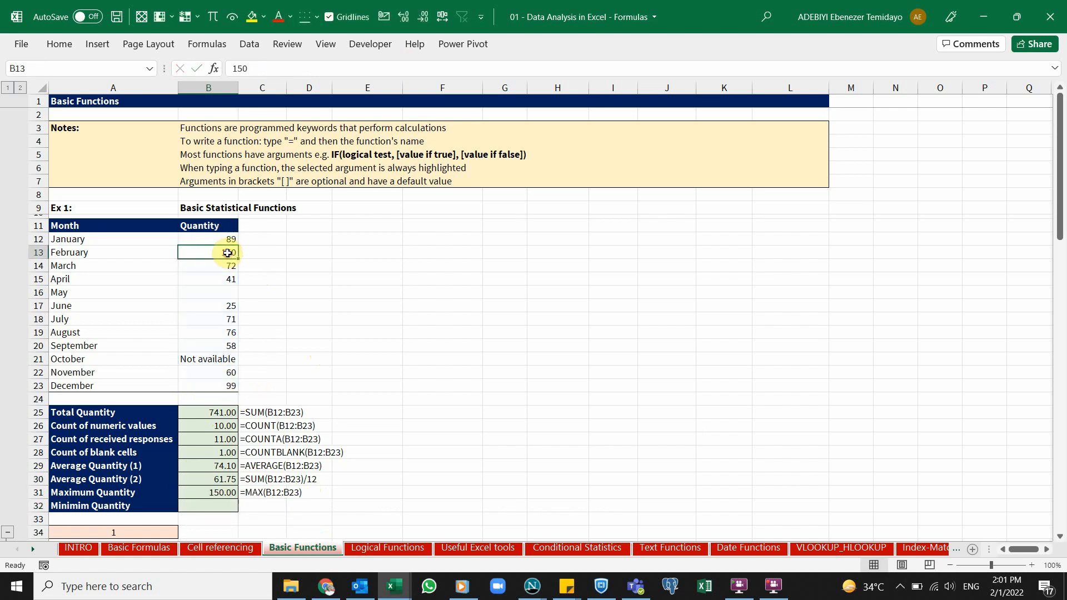
Calculate Minimum Quantity in B32 with the MIN function over B12:B23.
left_click(222, 505)
type("=min")
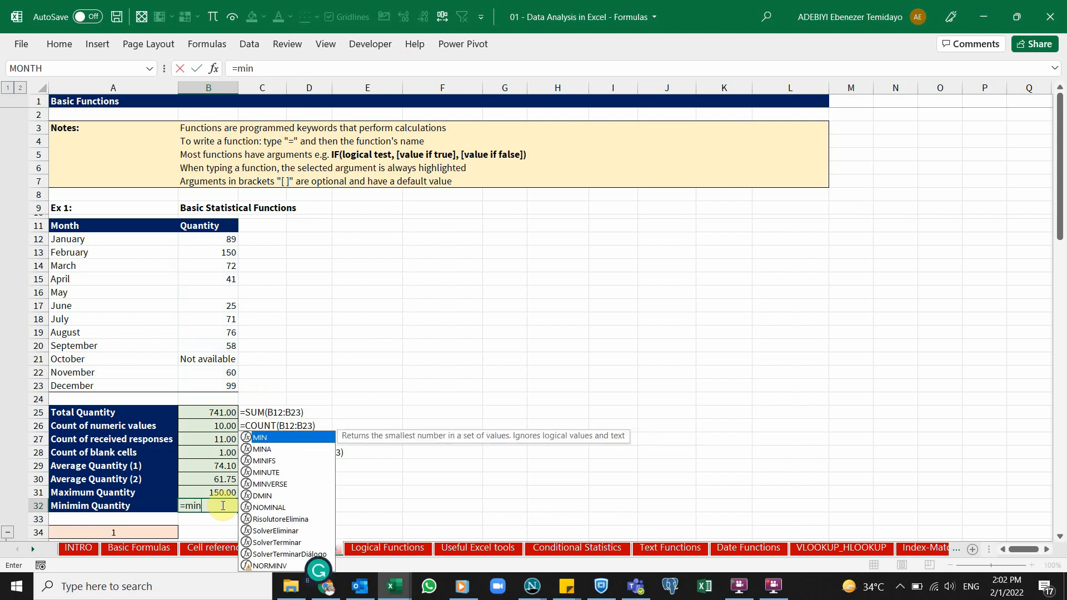
key("Tab")
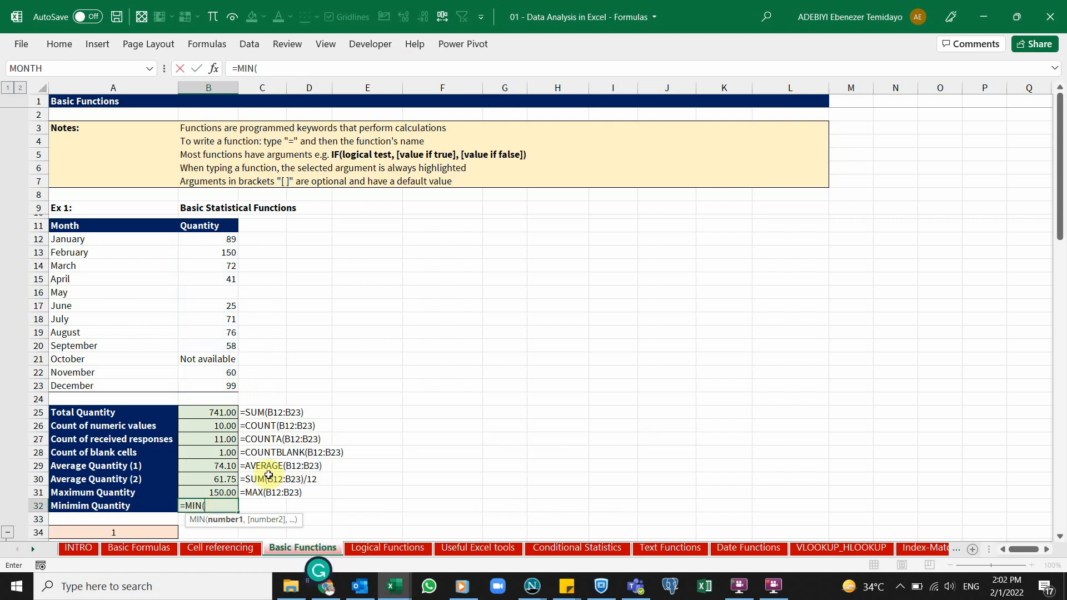
left_click_drag(214, 240, 223, 383)
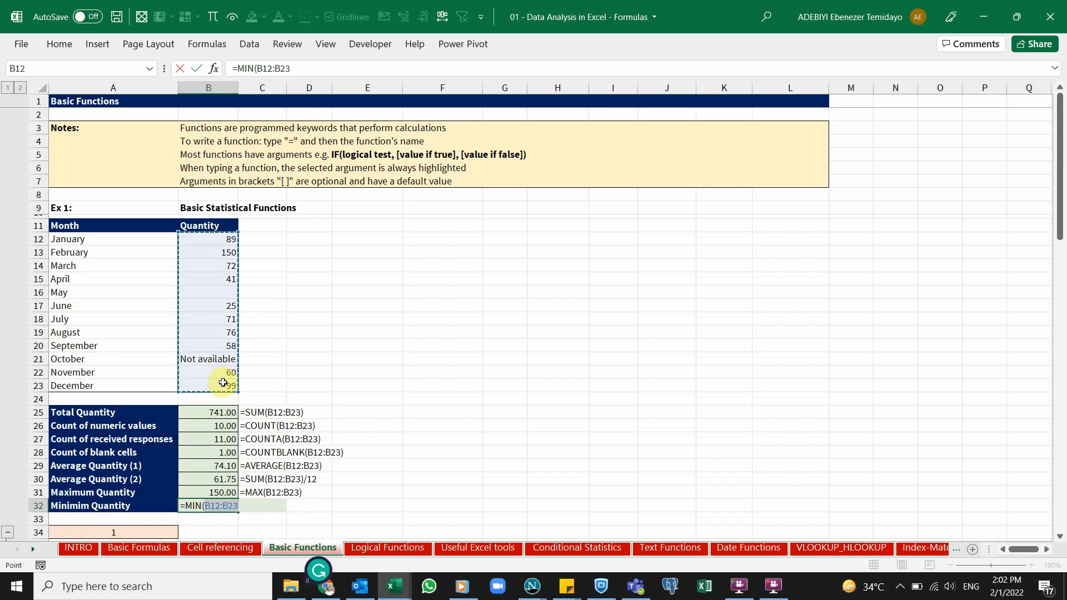
key("ctrl+Return")
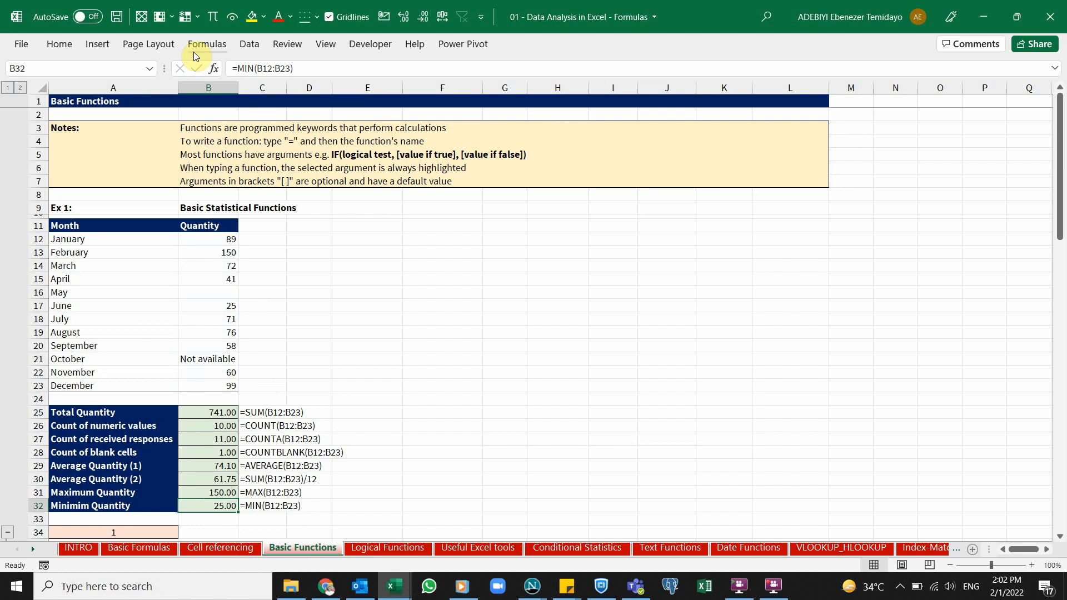
Examine which quick functions AutoSum offers, and compare them with the formulas in B26, B27 and B30.
left_click(59, 44)
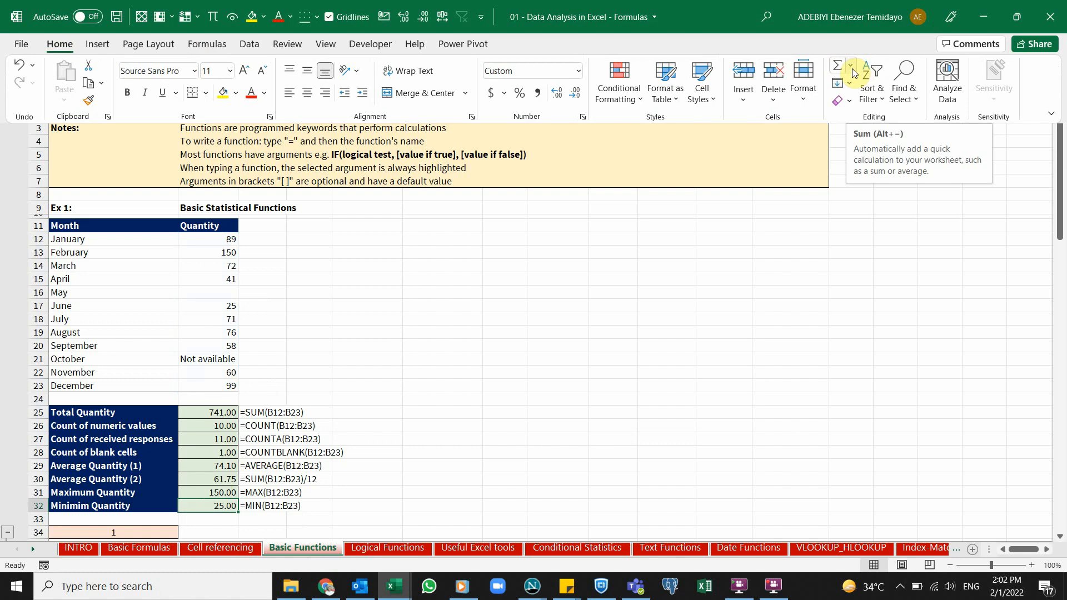
left_click(851, 69)
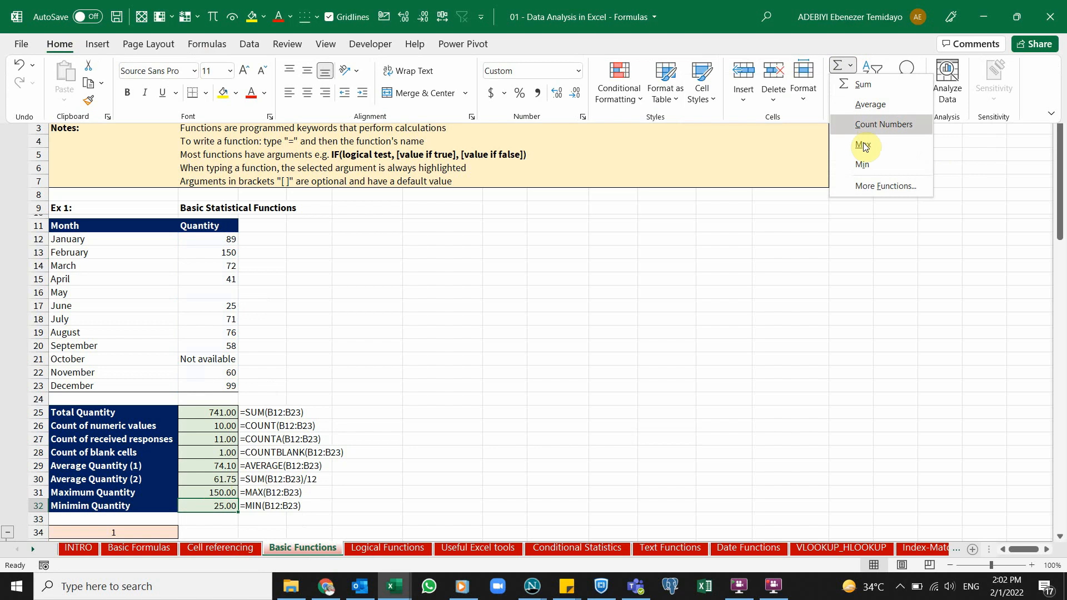
left_click(659, 293)
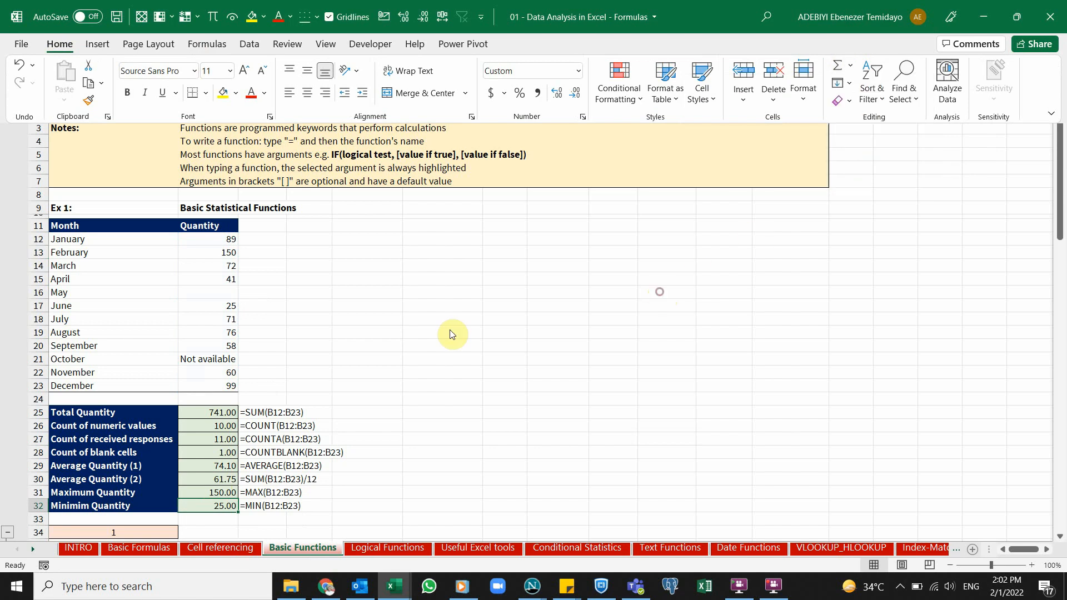
left_click(430, 334)
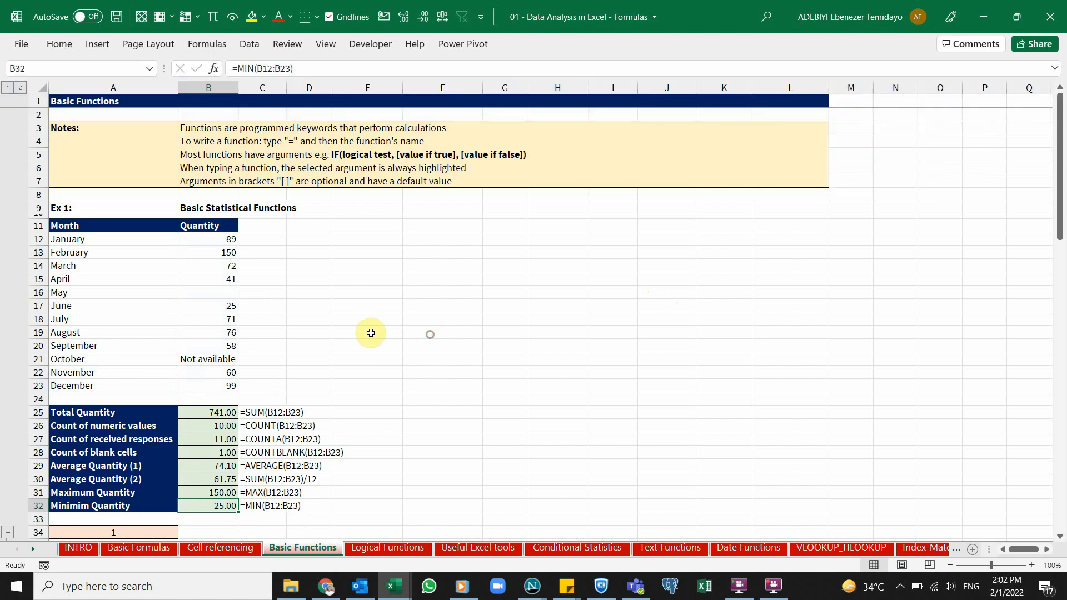
left_click(50, 48)
left_click(332, 291)
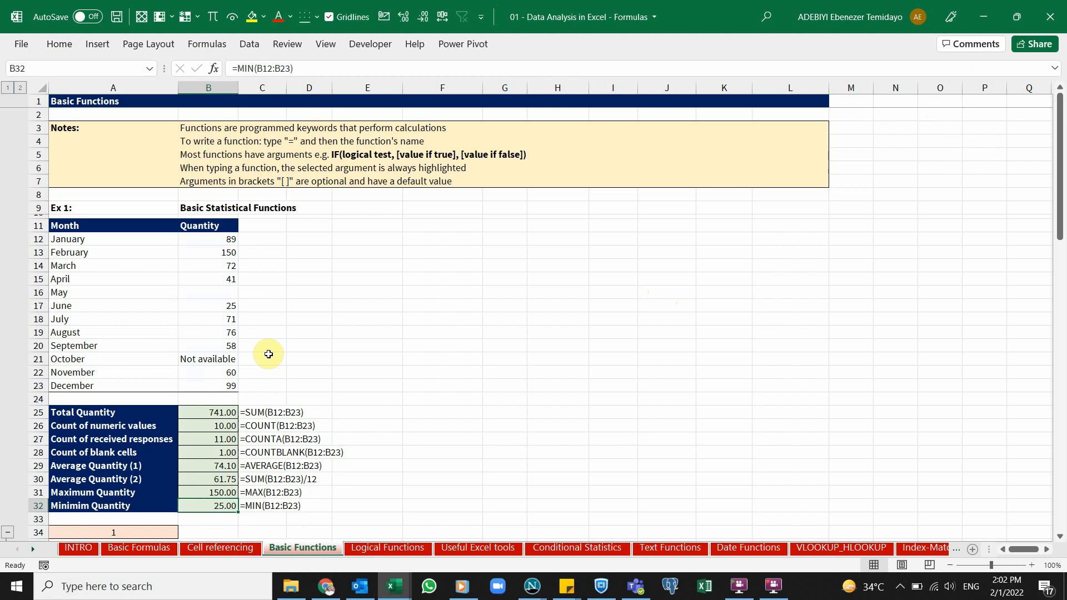
left_click(214, 423)
left_click(211, 443)
left_click(217, 479)
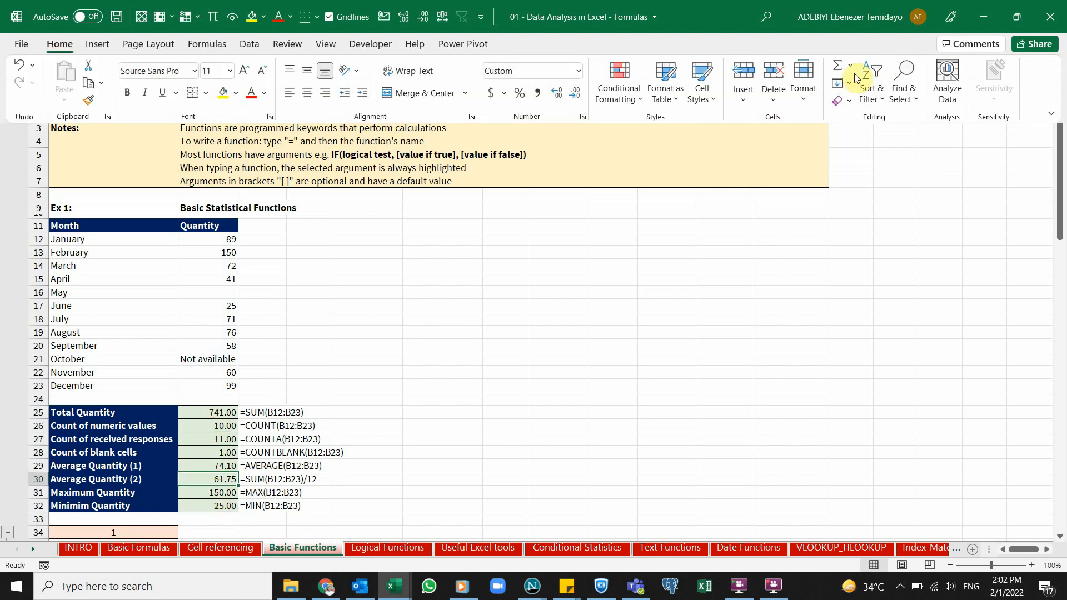
left_click(284, 414)
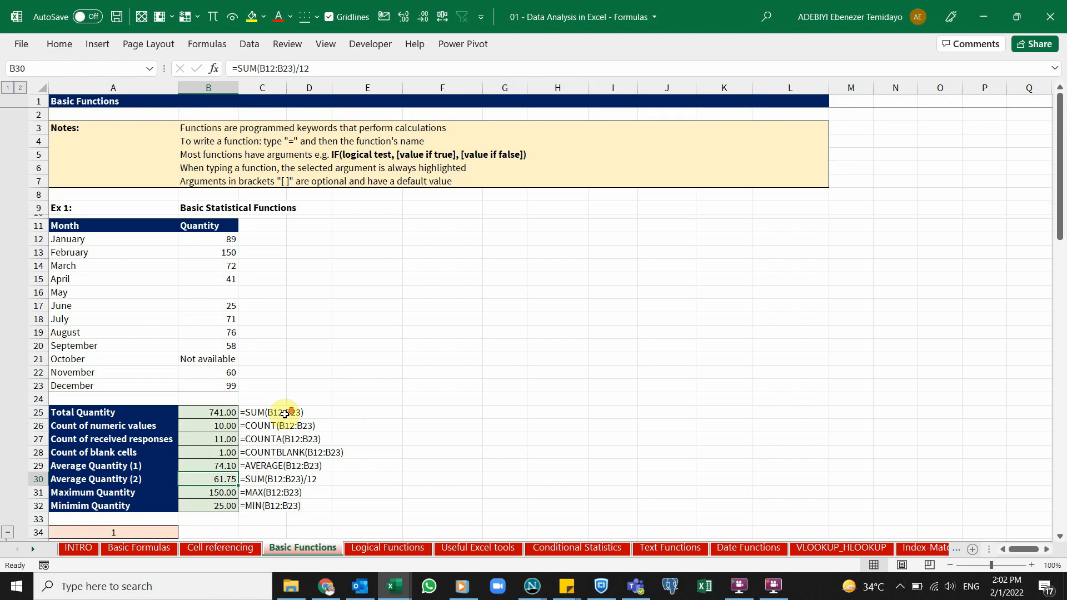
Review the Test 1 quantities in B38:B49 and the measures in A51:A58 against the completed Ex 1 summary in B25:B32.
scroll(284, 414, "down", 4)
scroll(284, 414, "down", 5)
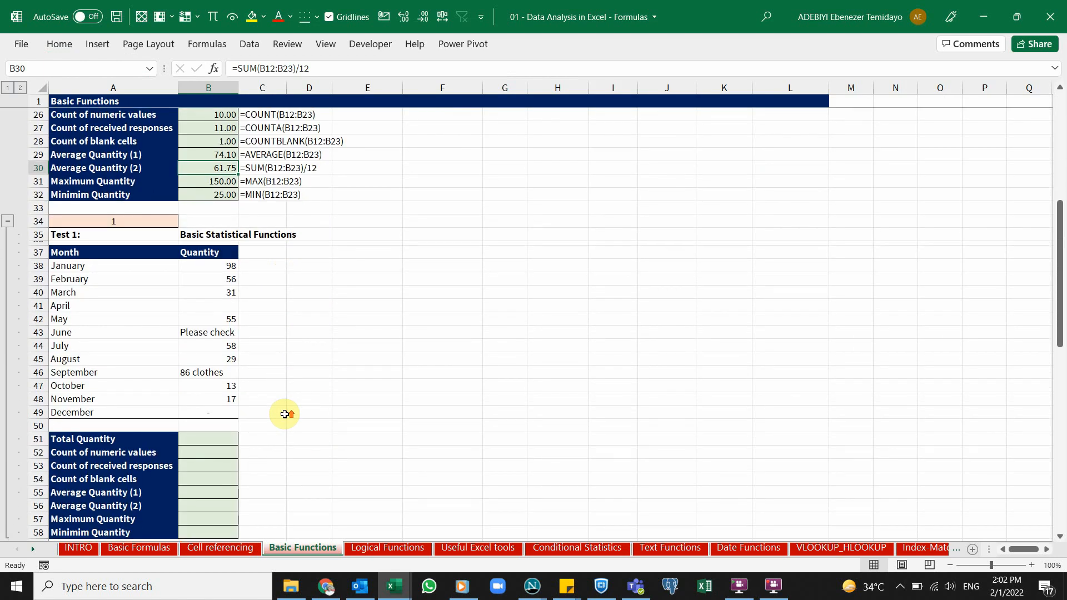
scroll(284, 414, "down", 1)
left_click_drag(229, 185, 209, 333)
left_click(216, 277)
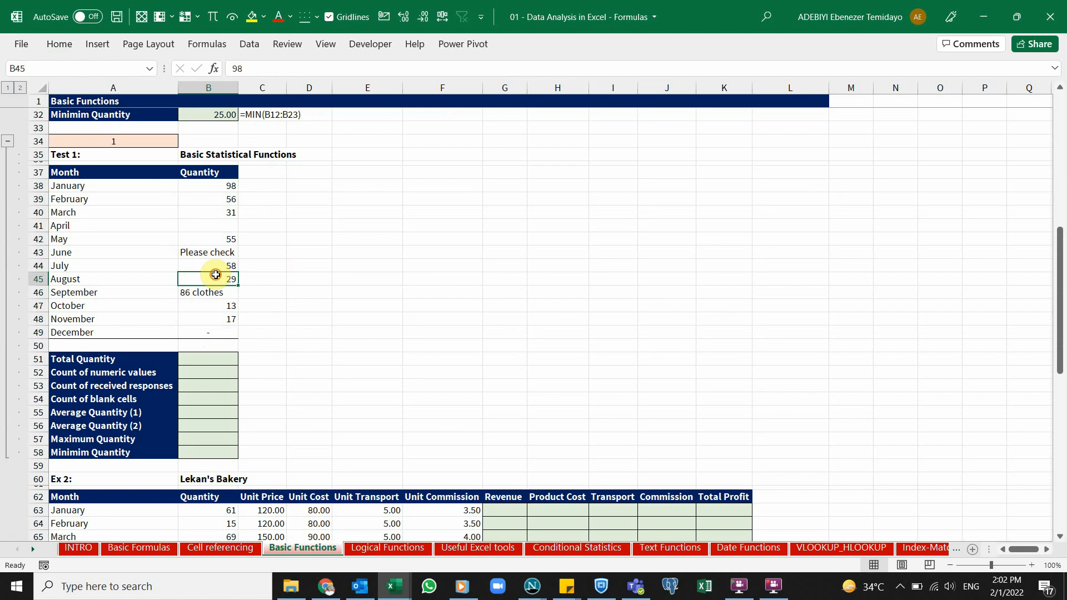
left_click_drag(209, 185, 217, 341)
left_click_drag(117, 359, 114, 451)
scroll(205, 241, "up", 4)
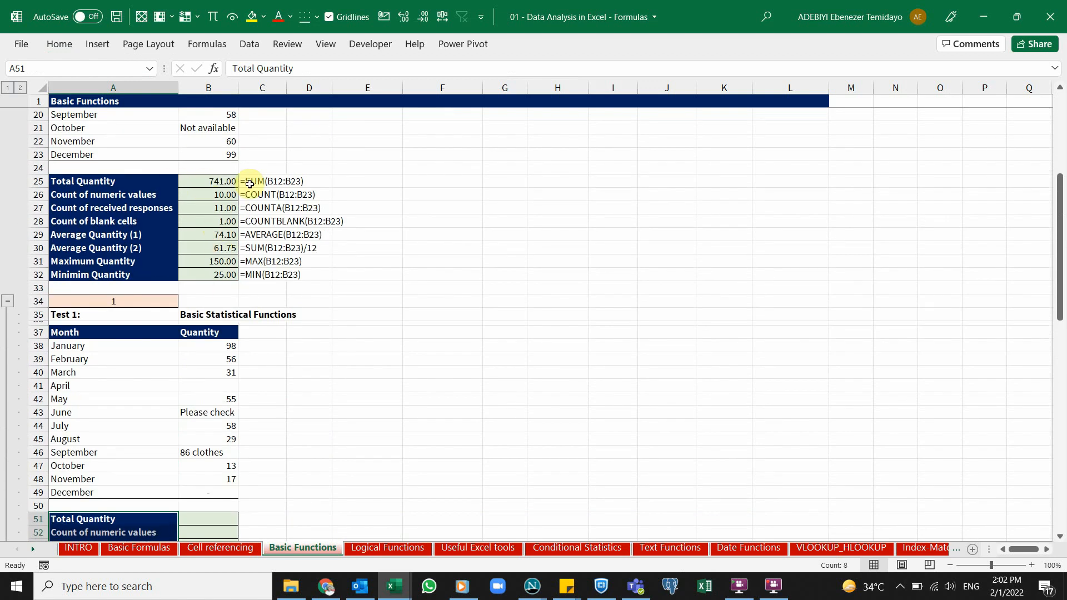
scroll(263, 359, "down", 1)
scroll(263, 359, "down", 5)
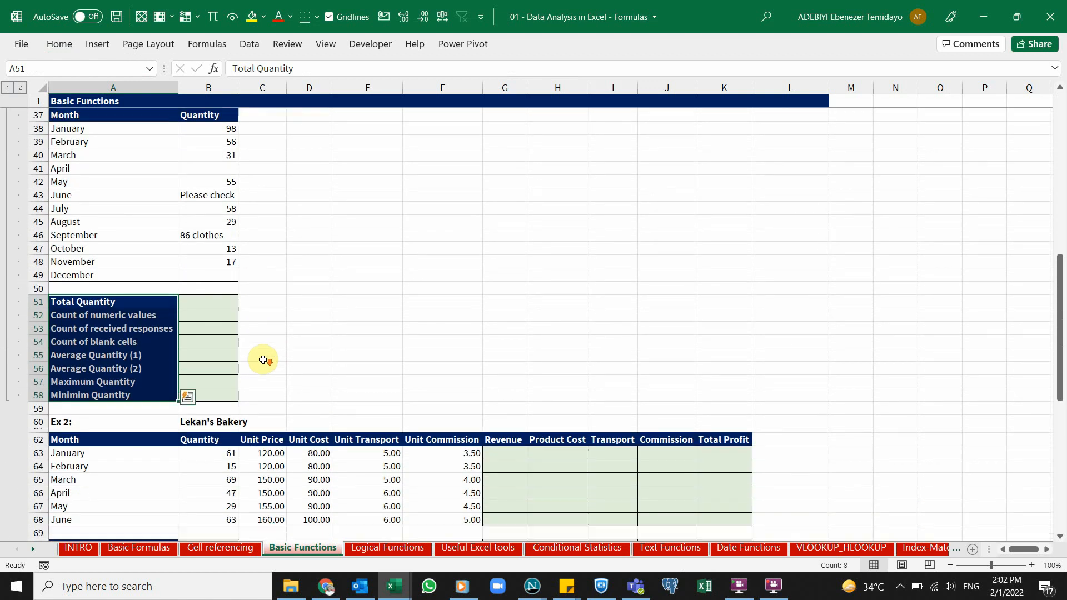
scroll(263, 359, "up", 2)
scroll(263, 360, "up", 4)
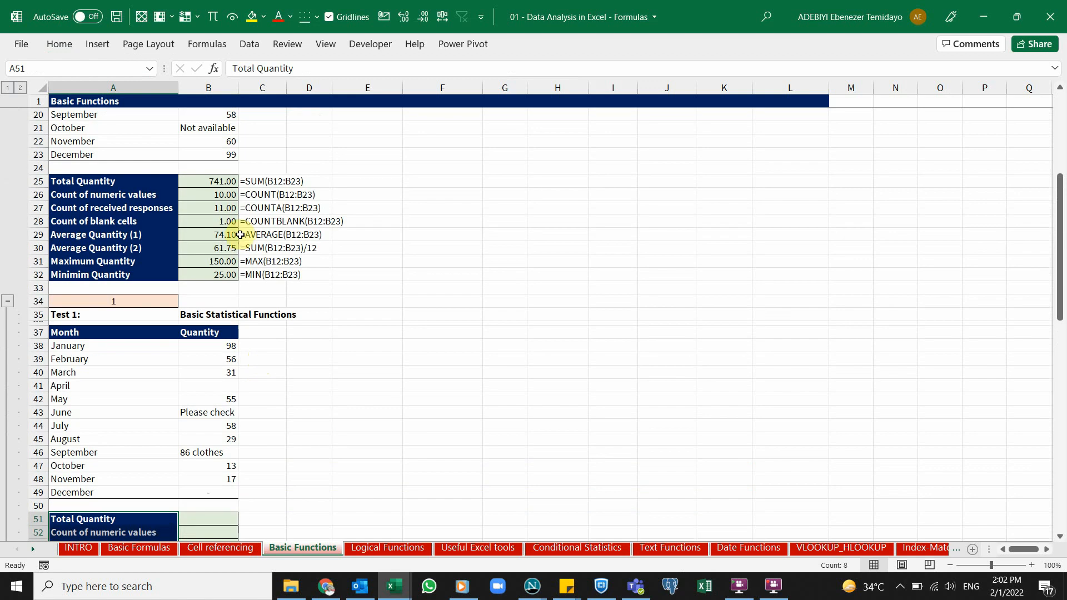
left_click_drag(221, 183, 226, 266)
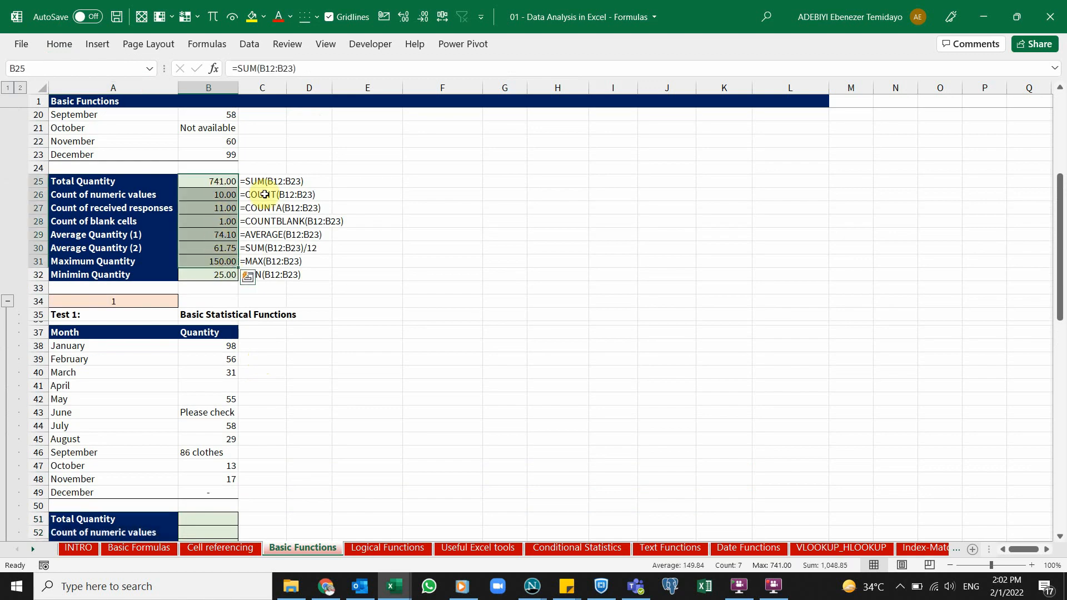
Compare the Ex 2 Lekan's Bakery input columns with the matching Ex 1 inputs in B16:E21 on the Basic Formulas sheet.
scroll(325, 270, "down", 8)
scroll(325, 270, "down", 3)
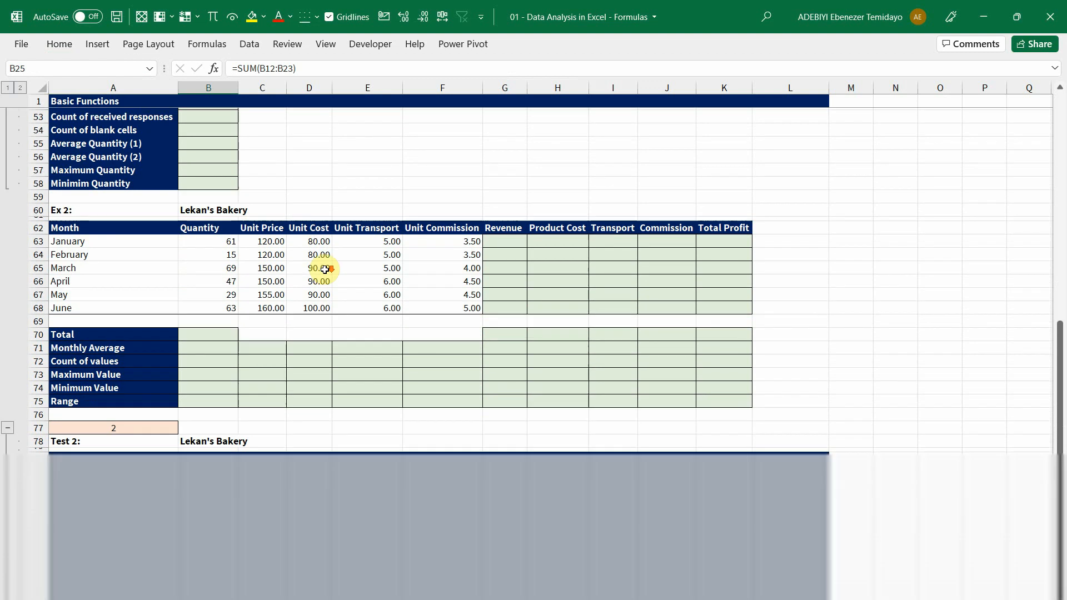
left_click(307, 266)
left_click(267, 252)
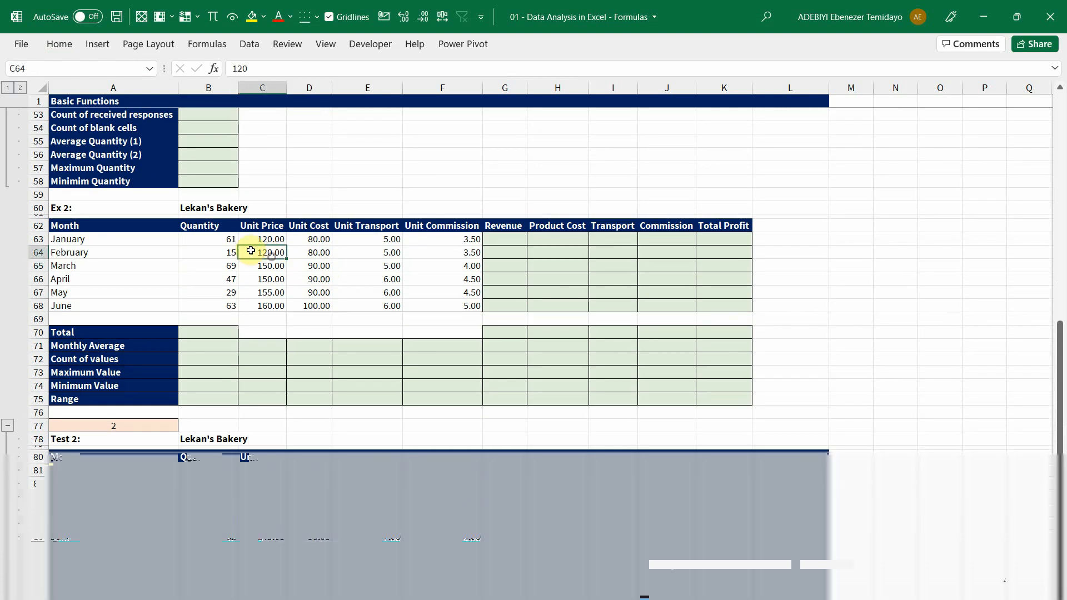
left_click_drag(227, 239, 225, 262)
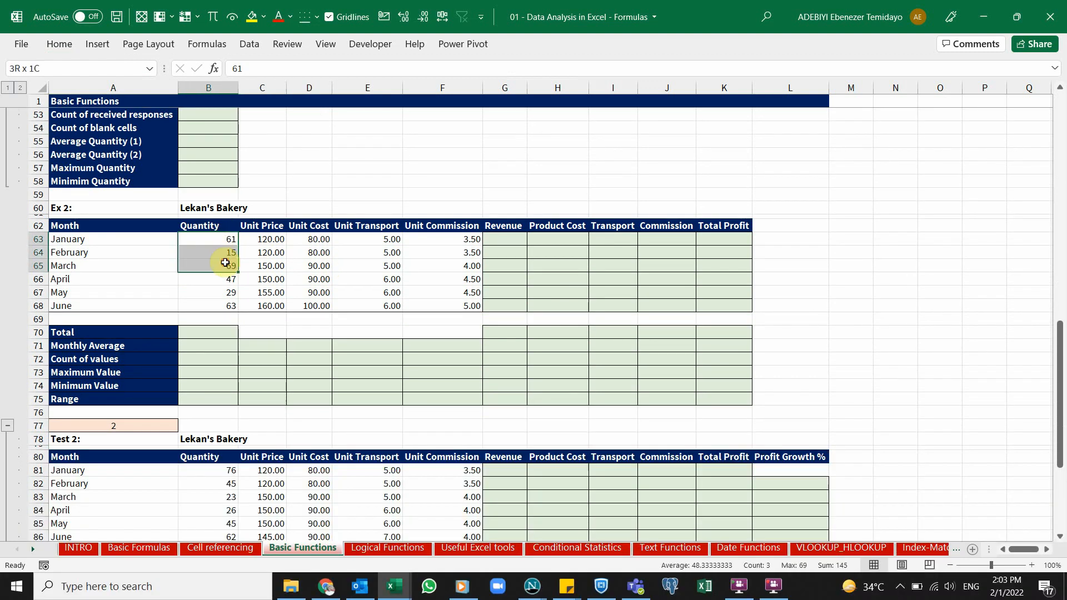
left_click(119, 551)
scroll(387, 331, "up", 3)
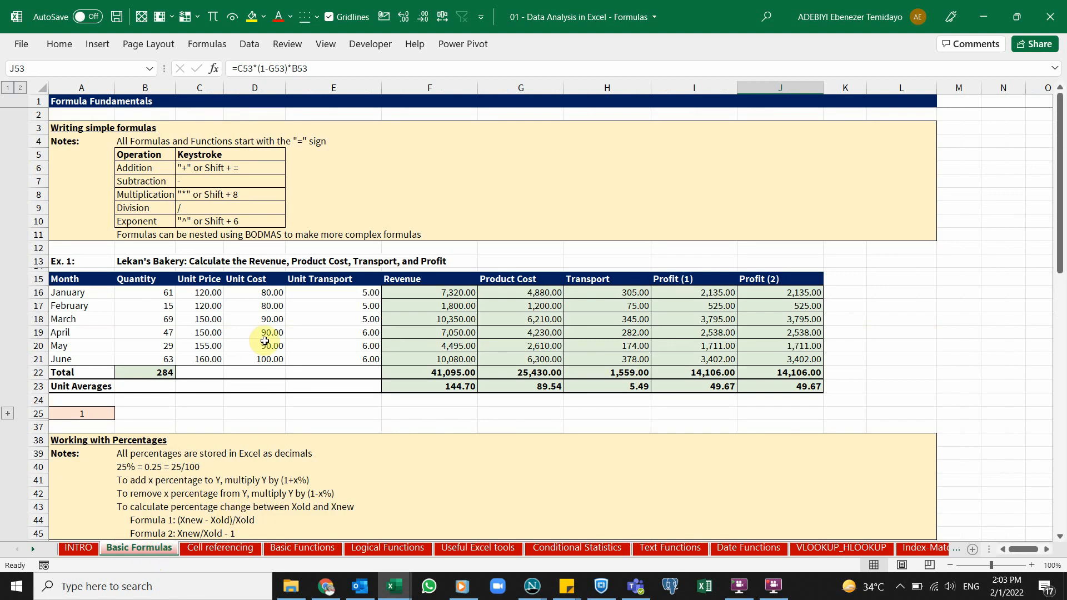
left_click(405, 318)
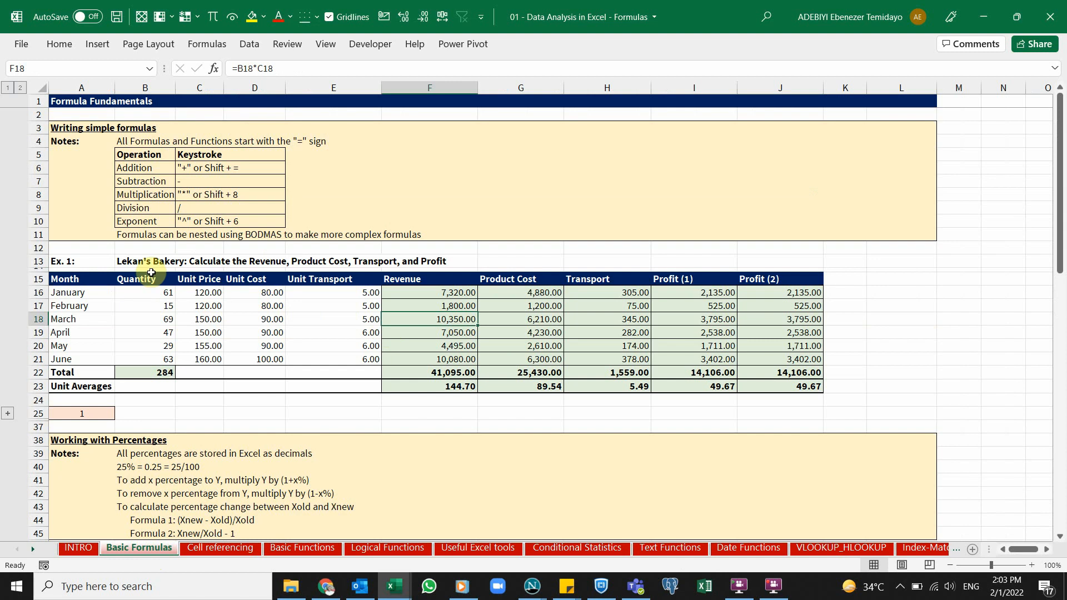
left_click_drag(161, 293, 161, 332)
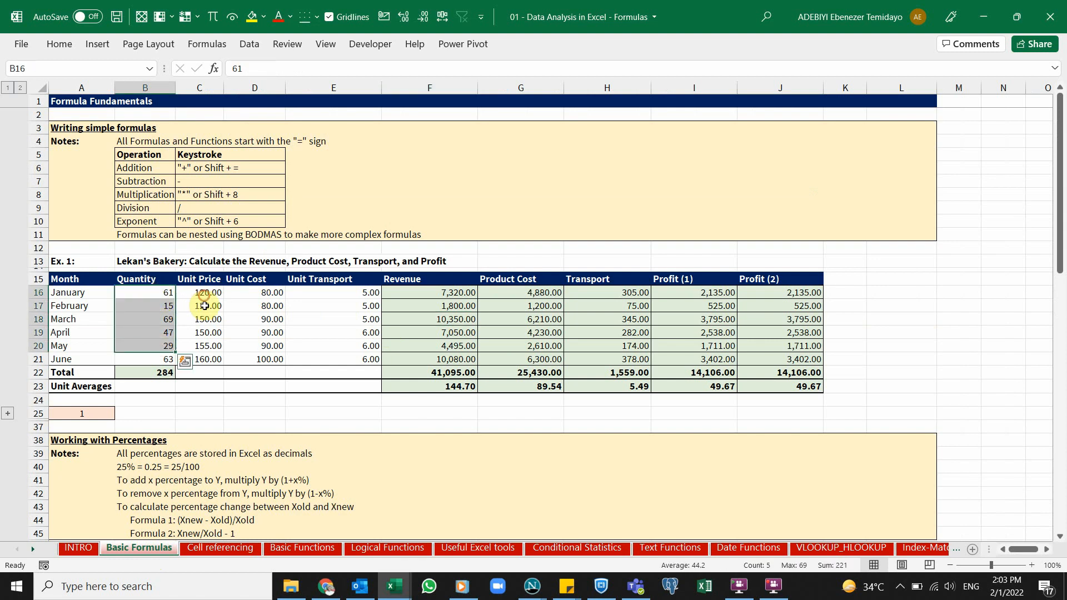
left_click_drag(200, 292, 200, 333)
left_click_drag(255, 293, 254, 332)
left_click_drag(333, 292, 340, 345)
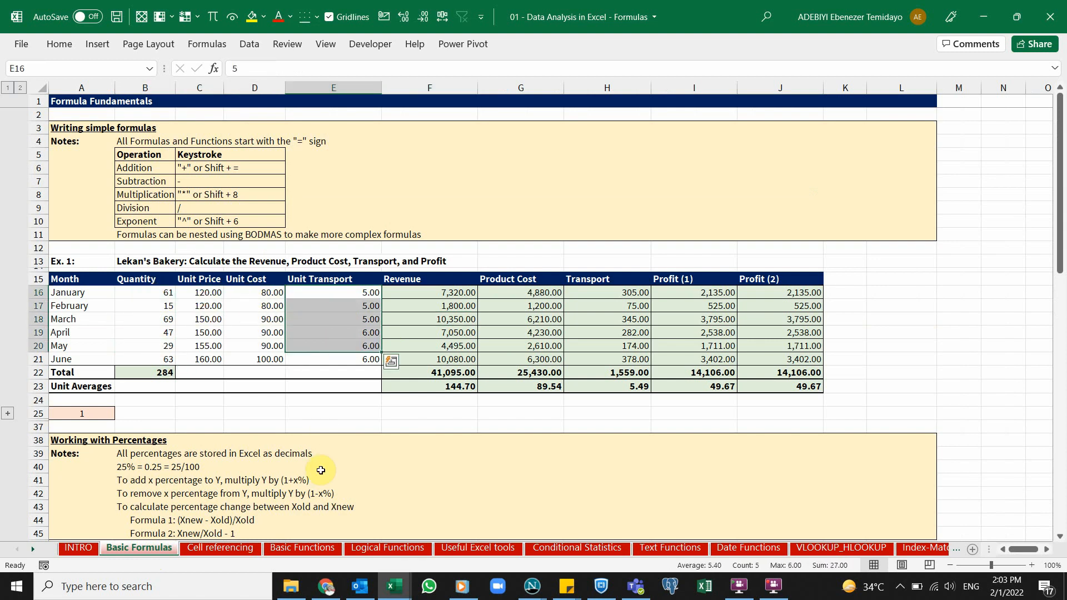
left_click(303, 548)
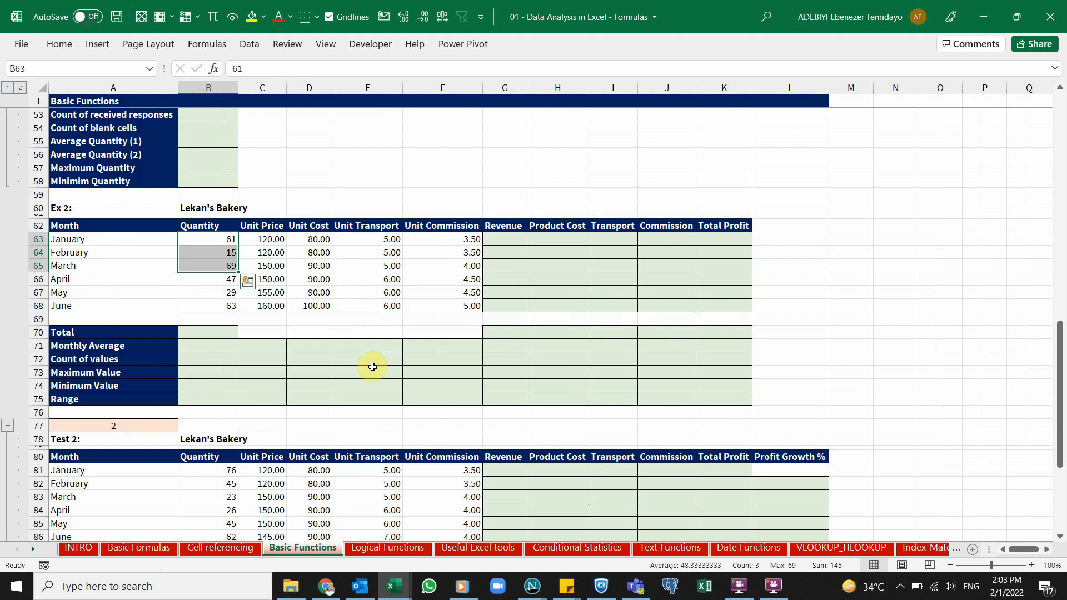
Examine the Revenue, Product Cost, Transport and Profit formulas in F16:J21 of Ex. 1 on the Basic Formulas sheet.
left_click(139, 547)
left_click(506, 289)
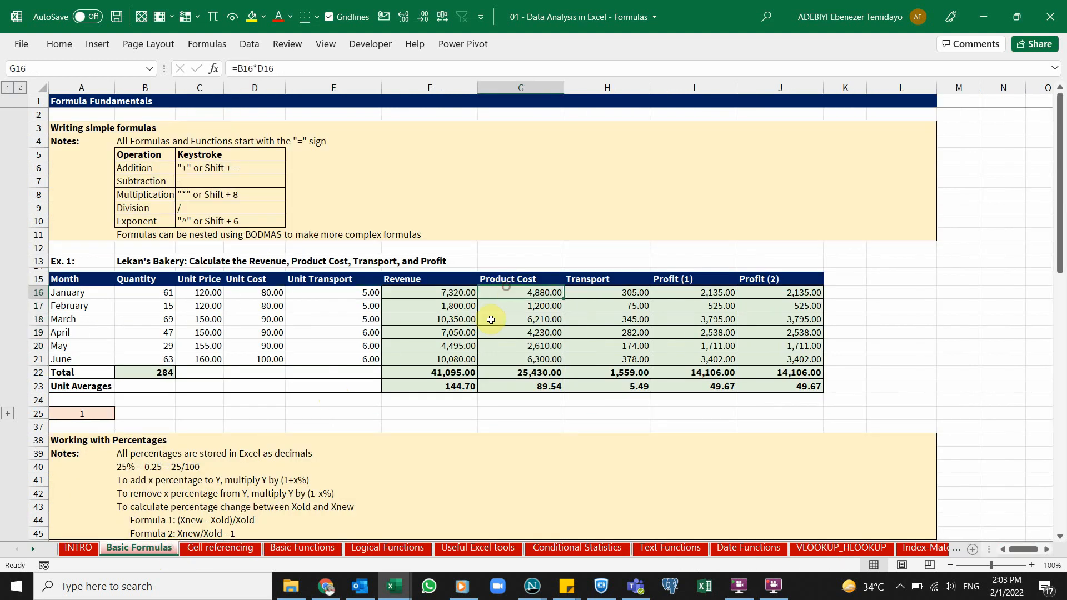
left_click(460, 332)
left_click(524, 314)
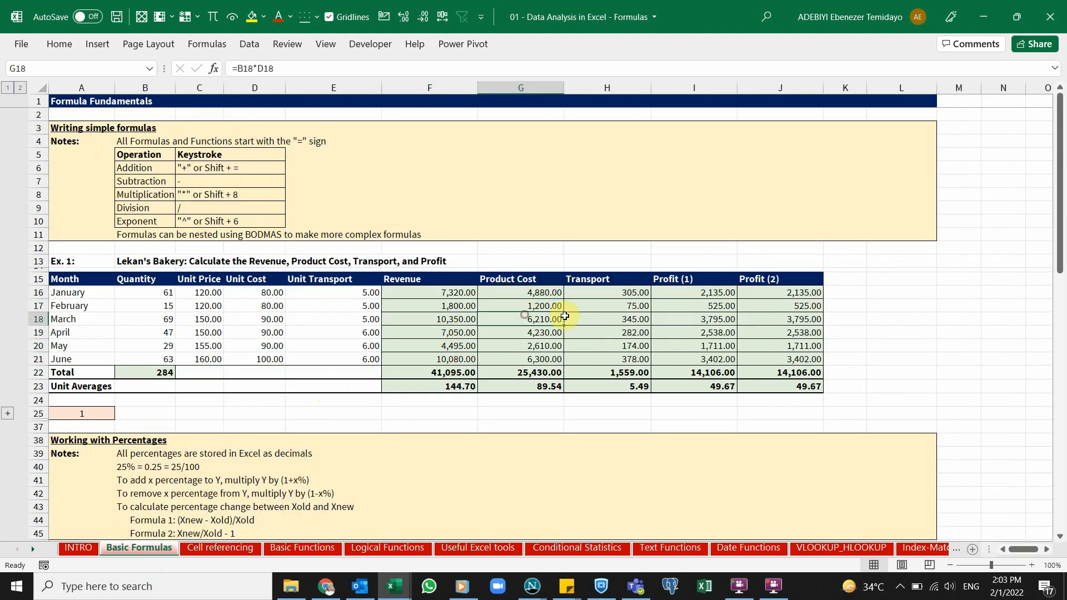
left_click(614, 315)
left_click(616, 329)
left_click(686, 330)
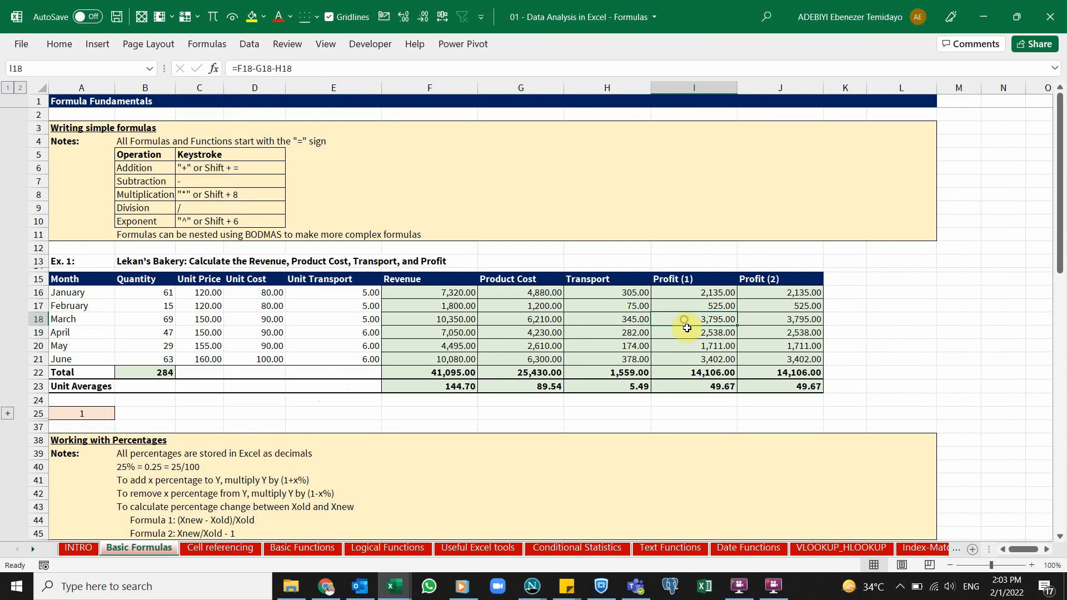
left_click(785, 319)
left_click(606, 331)
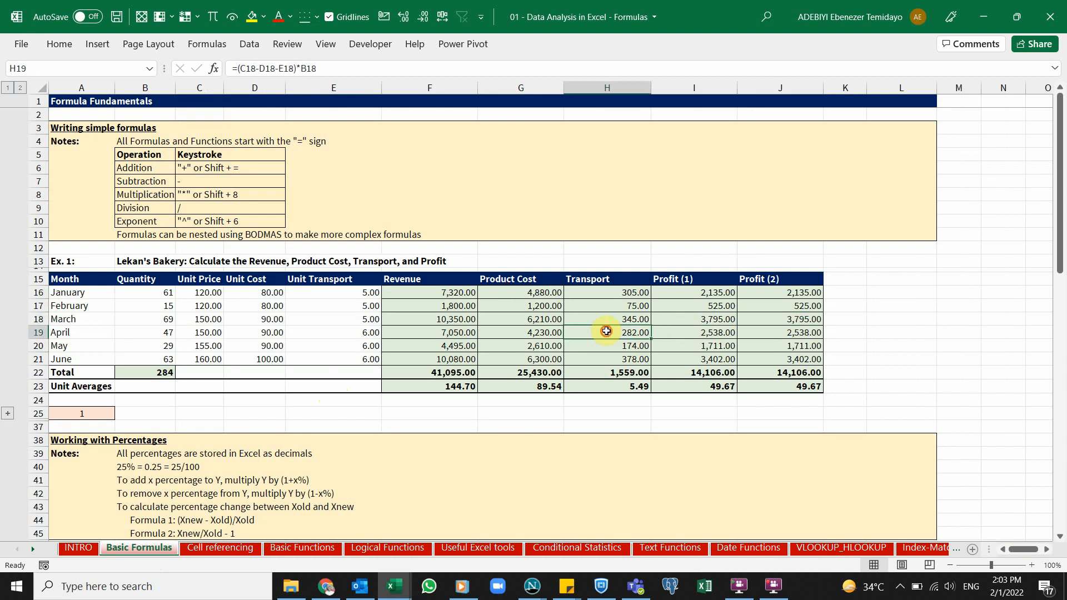
left_click(537, 309)
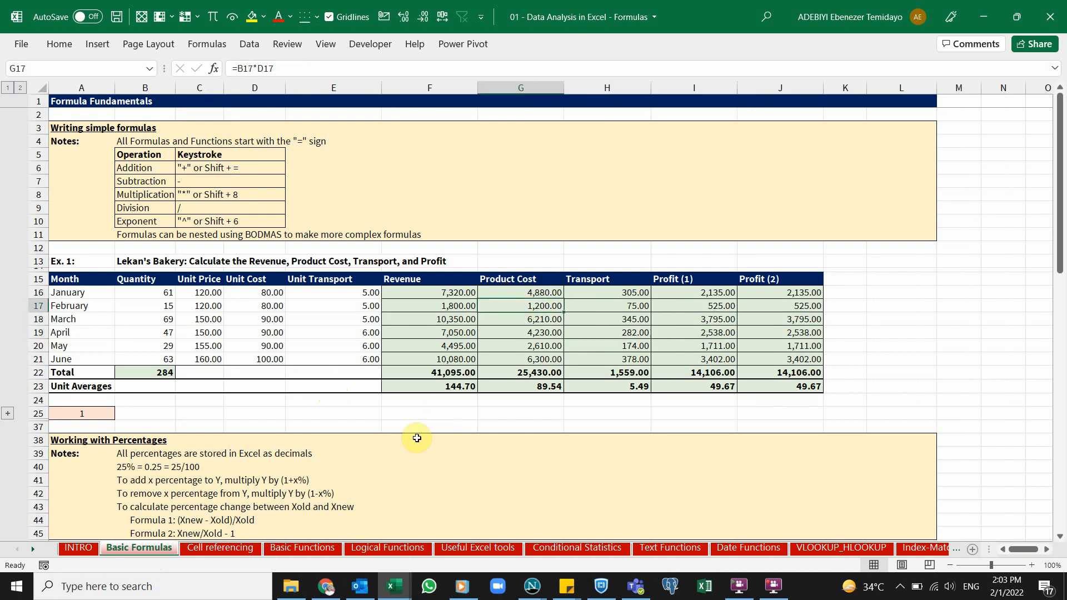
On the Basic Functions sheet, work out which Ex 2 quantity and unit columns feed Revenue, Product Cost, Transport and Commission in G63:J68.
left_click(223, 547)
left_click(299, 548)
left_click_drag(515, 254, 706, 281)
left_click(496, 237)
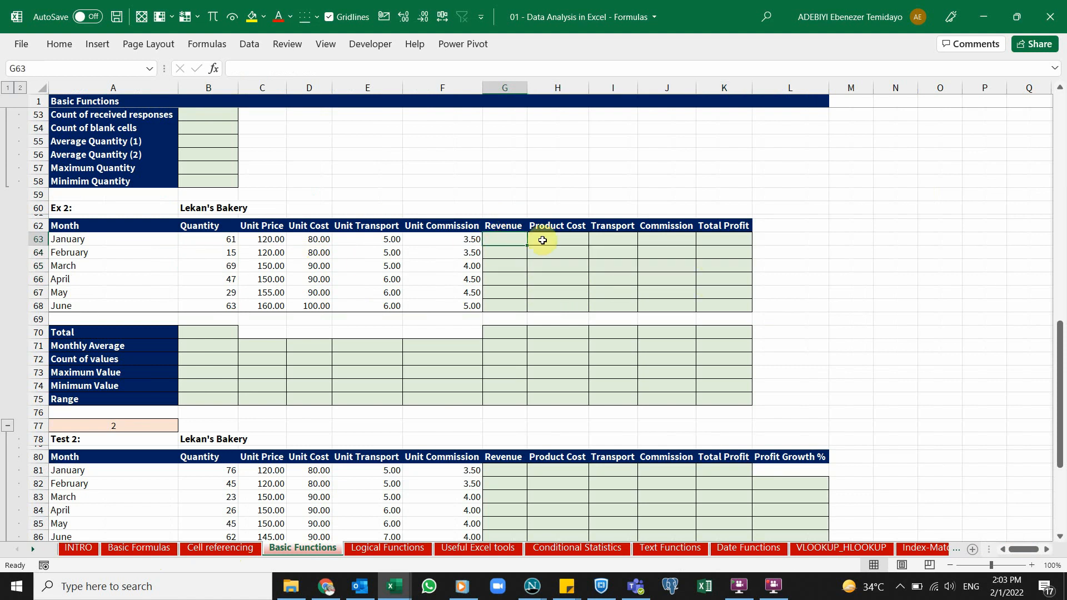
left_click(503, 225)
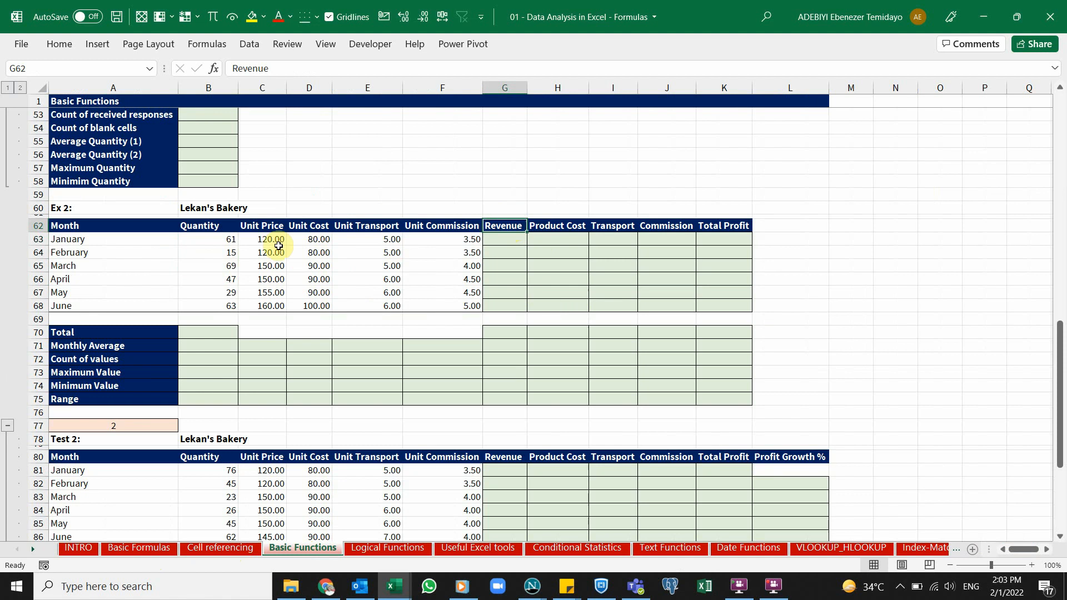
left_click_drag(225, 238, 224, 306)
left_click_drag(261, 239, 224, 287)
left_click(560, 243)
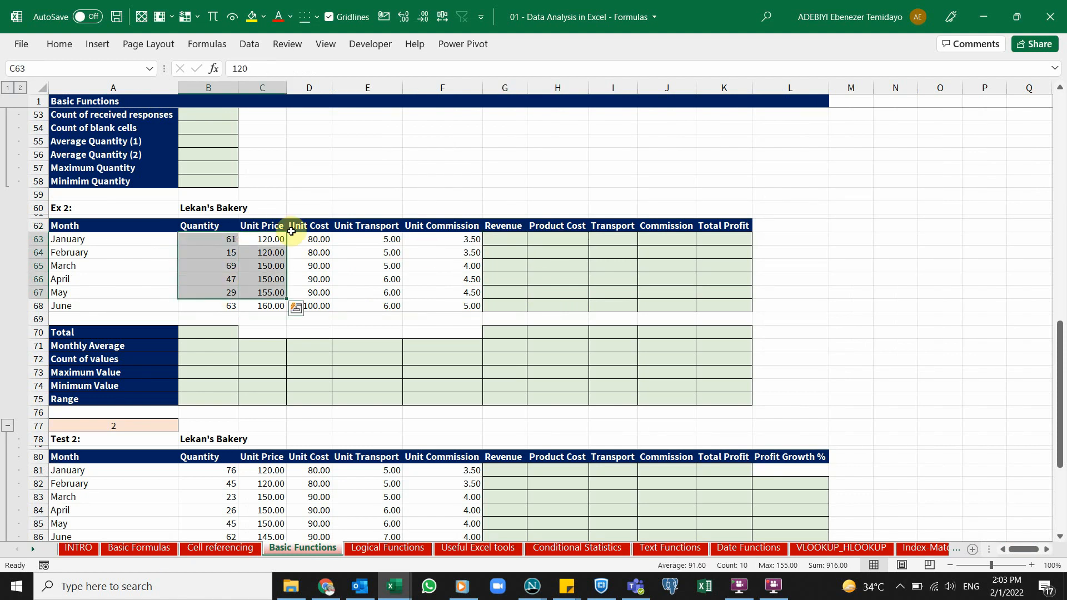
left_click_drag(302, 234, 310, 281)
left_click(615, 240)
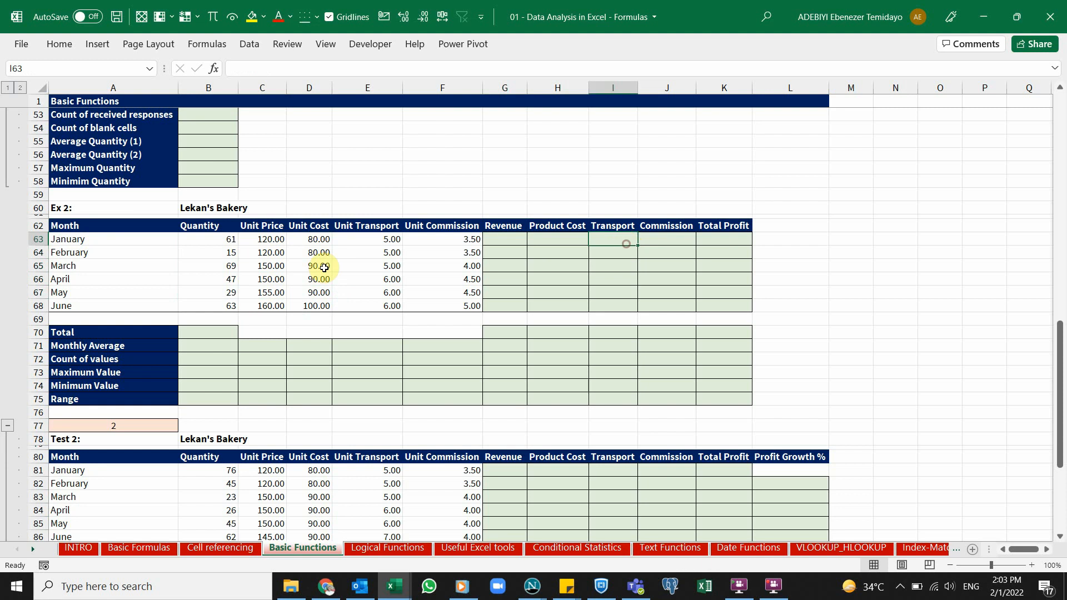
left_click_drag(237, 242, 223, 333)
left_click_drag(355, 250, 360, 294)
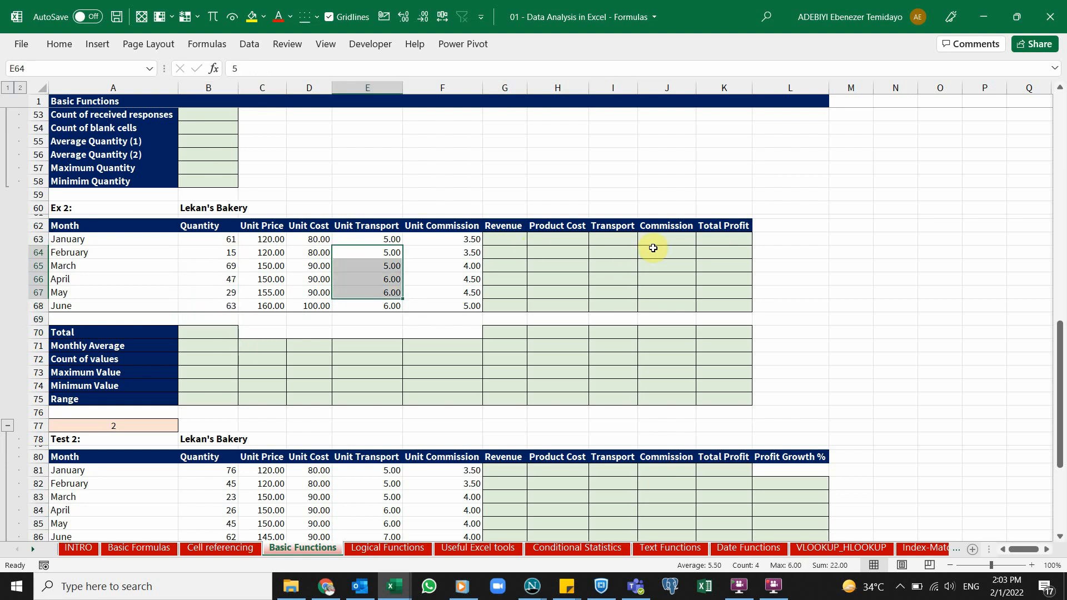
left_click(665, 249)
left_click_drag(195, 249, 203, 304)
left_click_drag(446, 252, 448, 286)
left_click(503, 248)
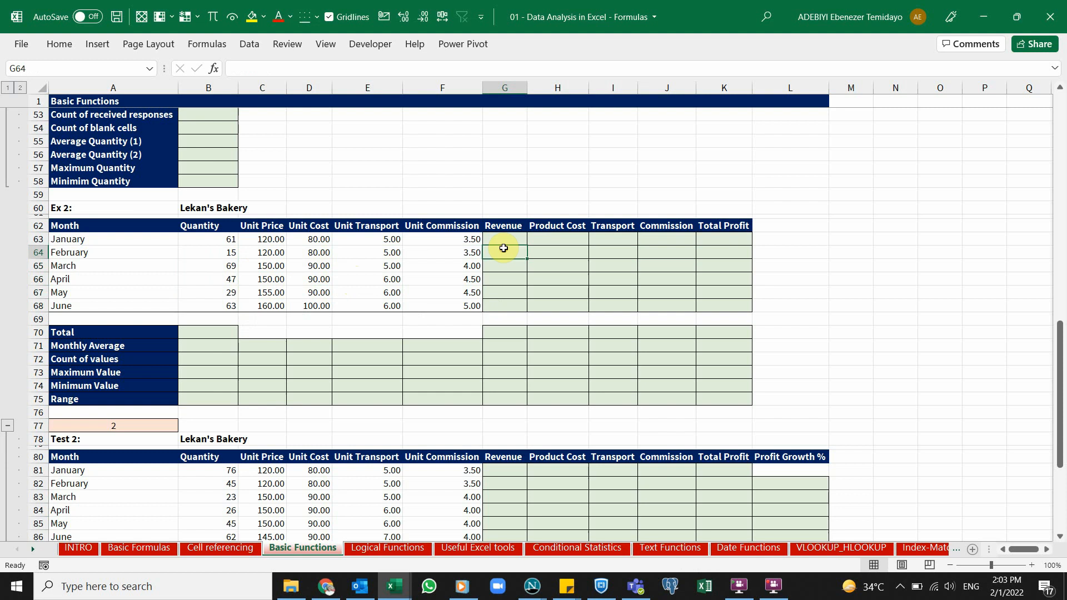
Trace the January inputs in B63:F63 against the empty result cells G63:J63 to plan one formula with a fixed Quantity column.
left_click(210, 237)
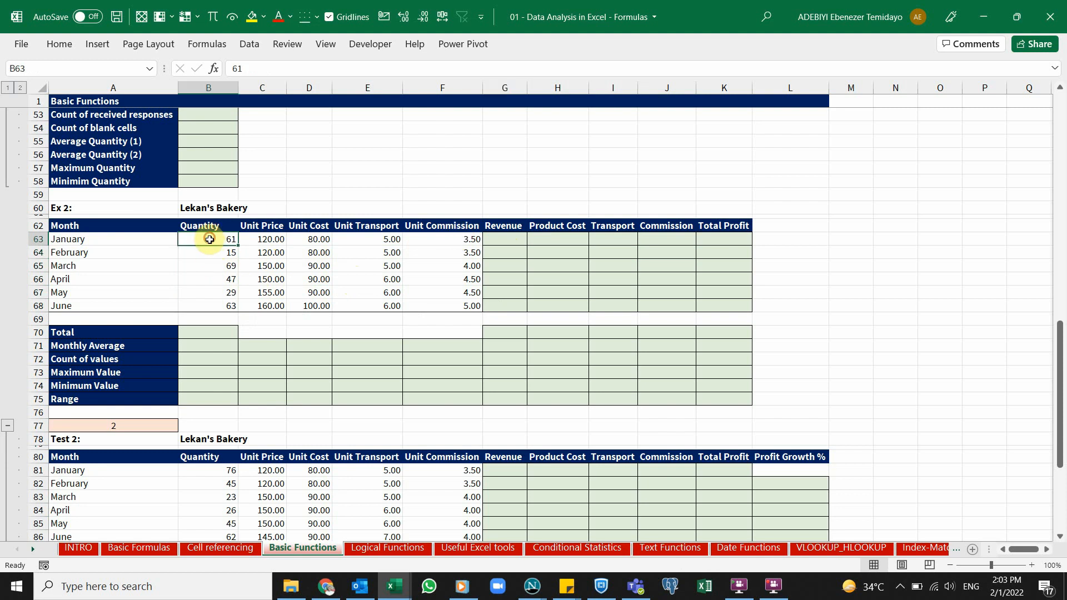
left_click_drag(210, 239, 210, 304)
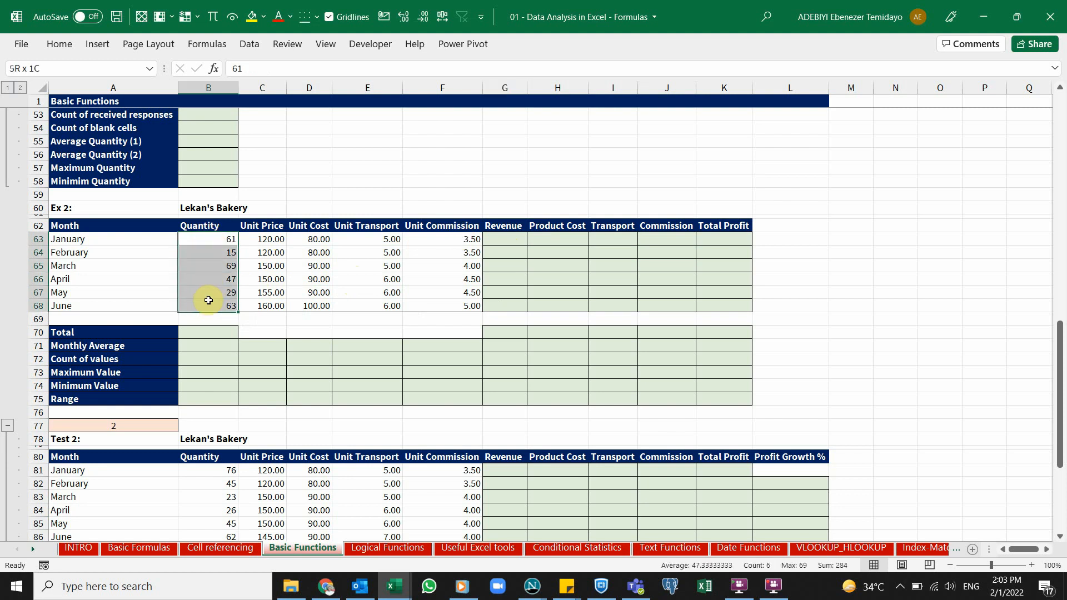
left_click(278, 238)
left_click(310, 238)
left_click(370, 238)
left_click(445, 241)
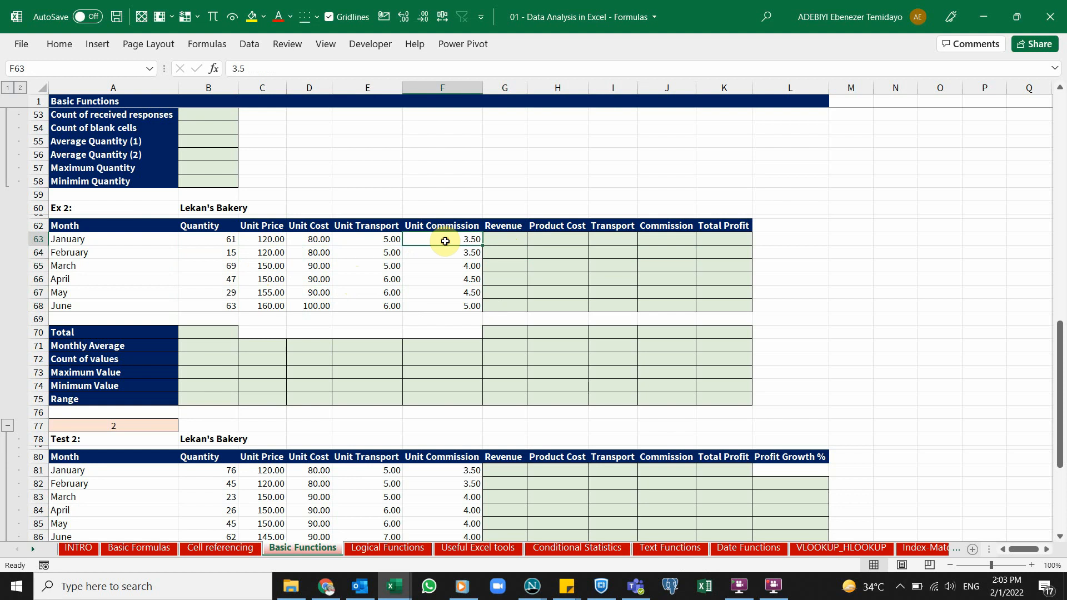
left_click(503, 241)
left_click(551, 240)
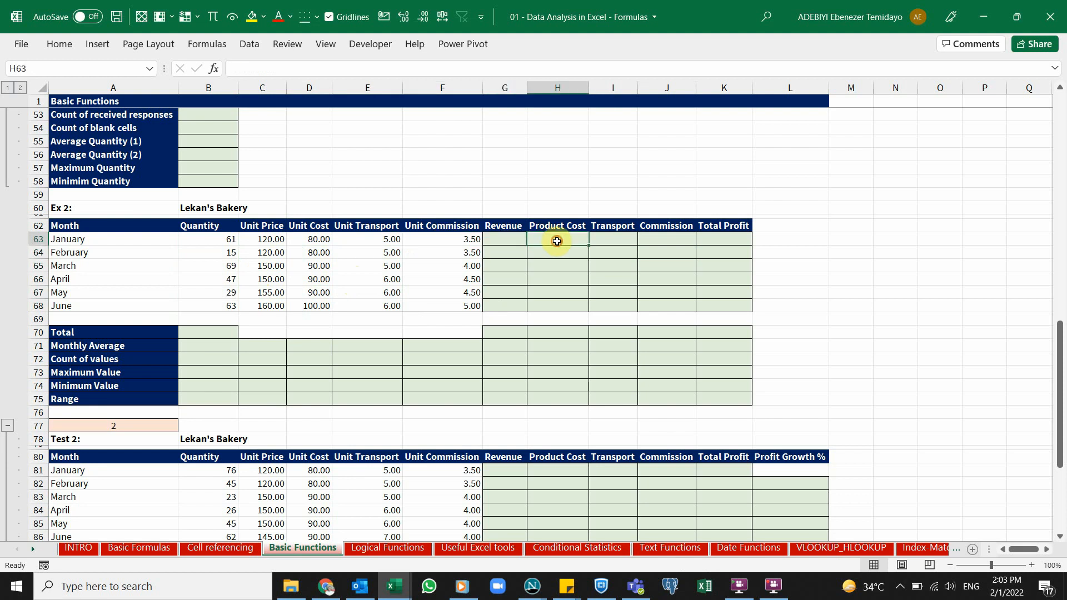
left_click(635, 240)
left_click(662, 241)
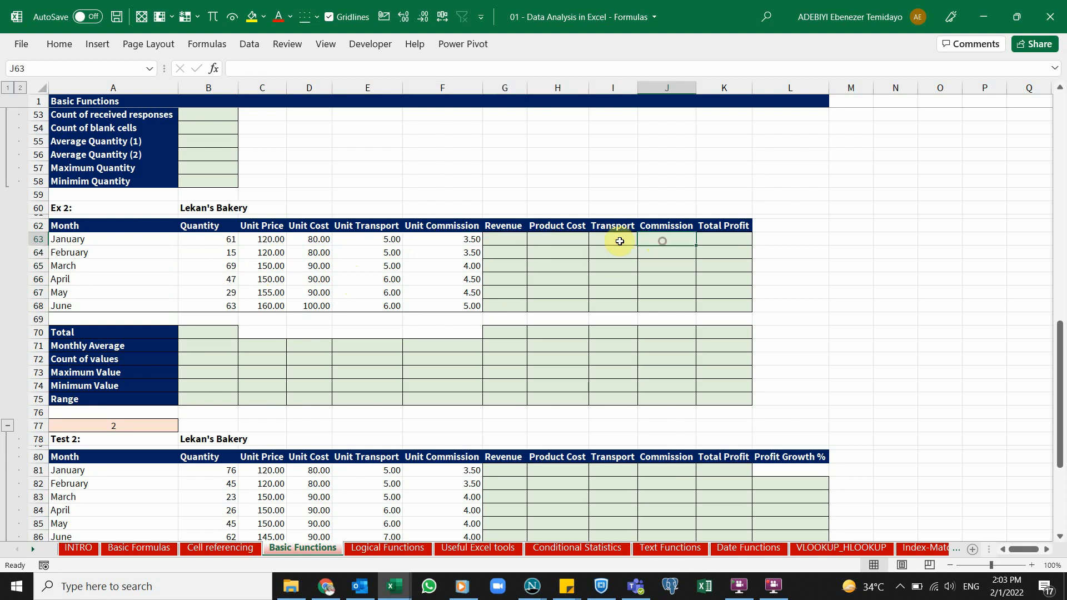
Calculate January Revenue in G63 with the formula =$B63*C63, locking only the Quantity column.
left_click(509, 238)
type("=")
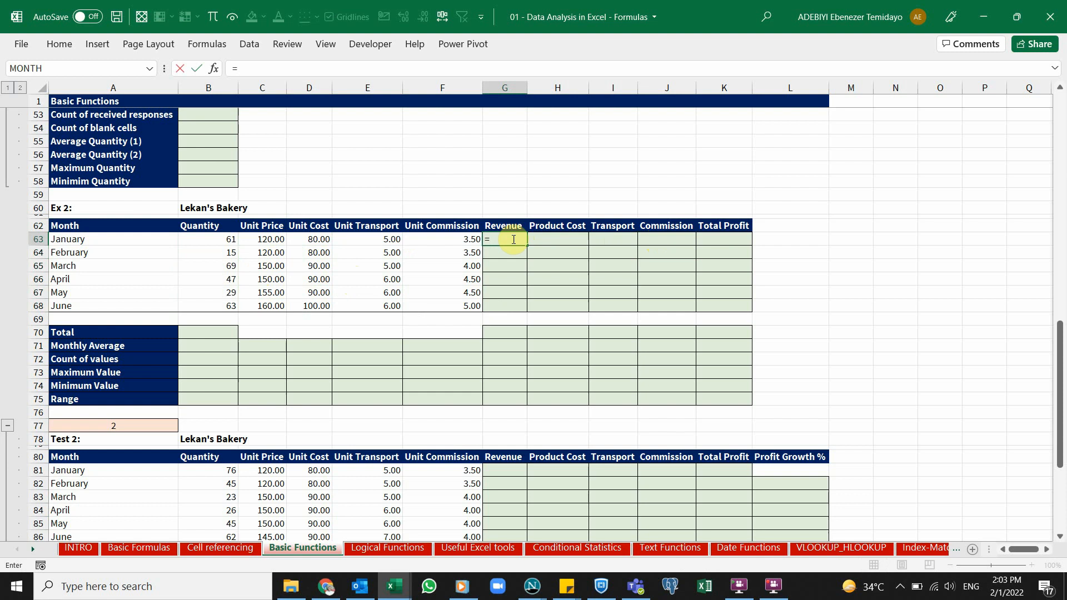
left_click(211, 239)
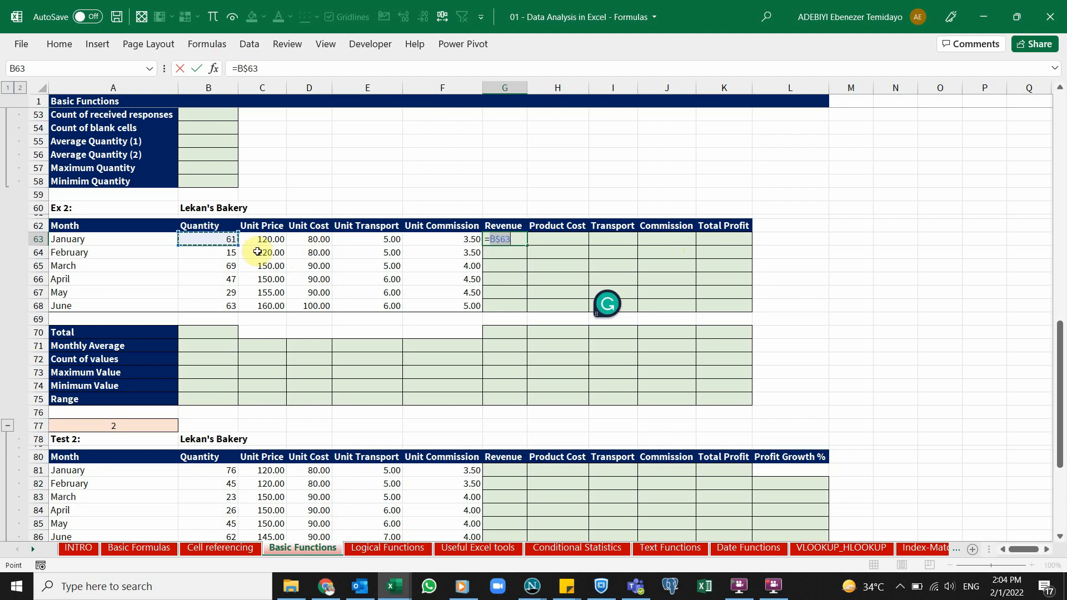
key("F4")
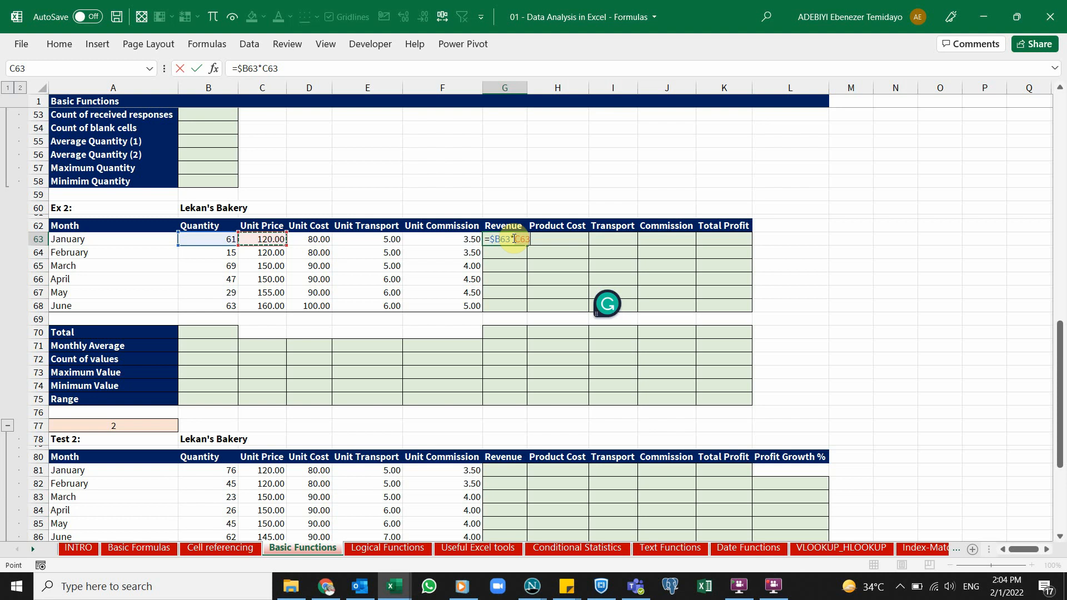
key("ctrl+Return")
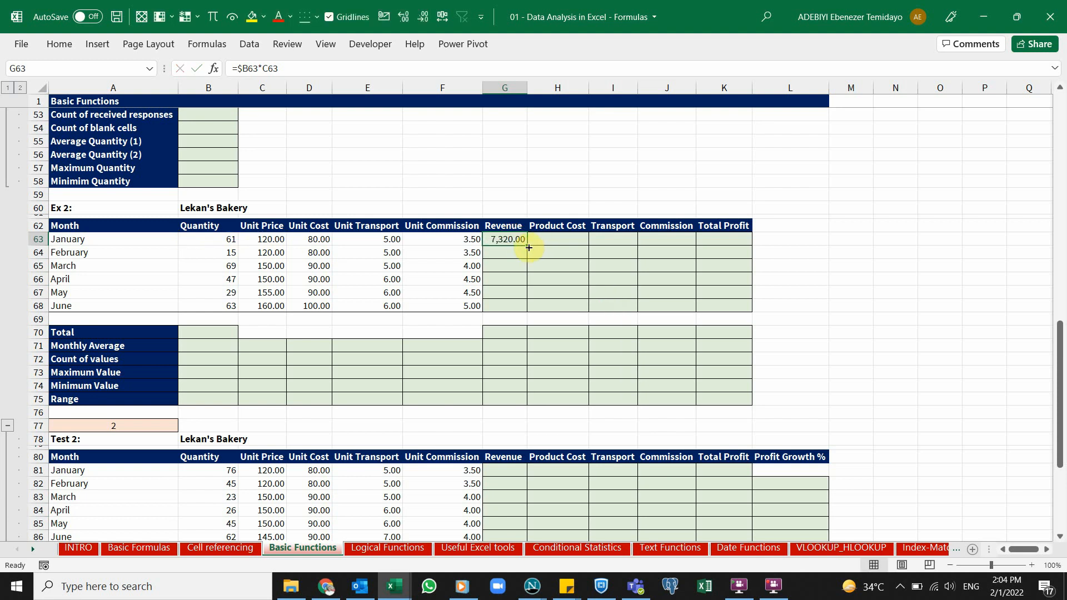
Fill the G63 formula across and down through J68, and check the references of the June Commission formula in J68.
left_click_drag(528, 244, 687, 303)
left_click(671, 305)
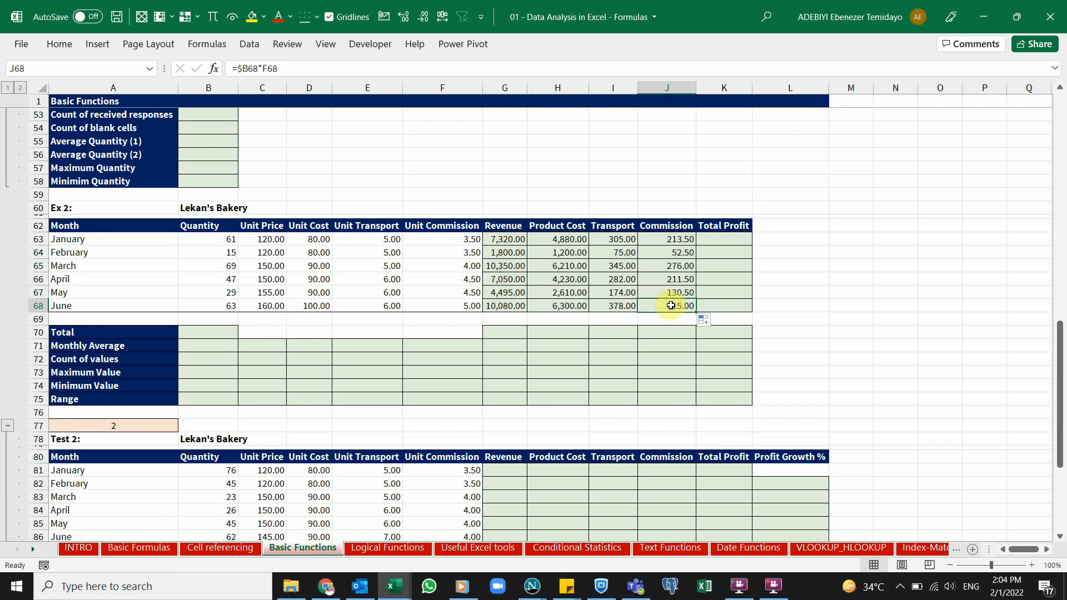
double_click(671, 305)
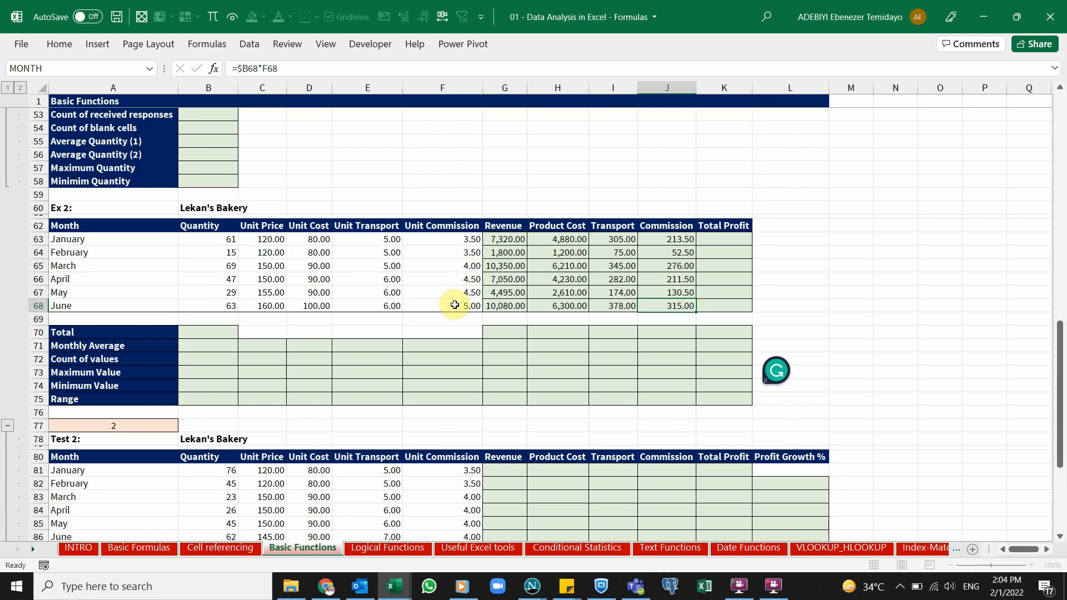
key("Return")
left_click_drag(656, 239, 668, 288)
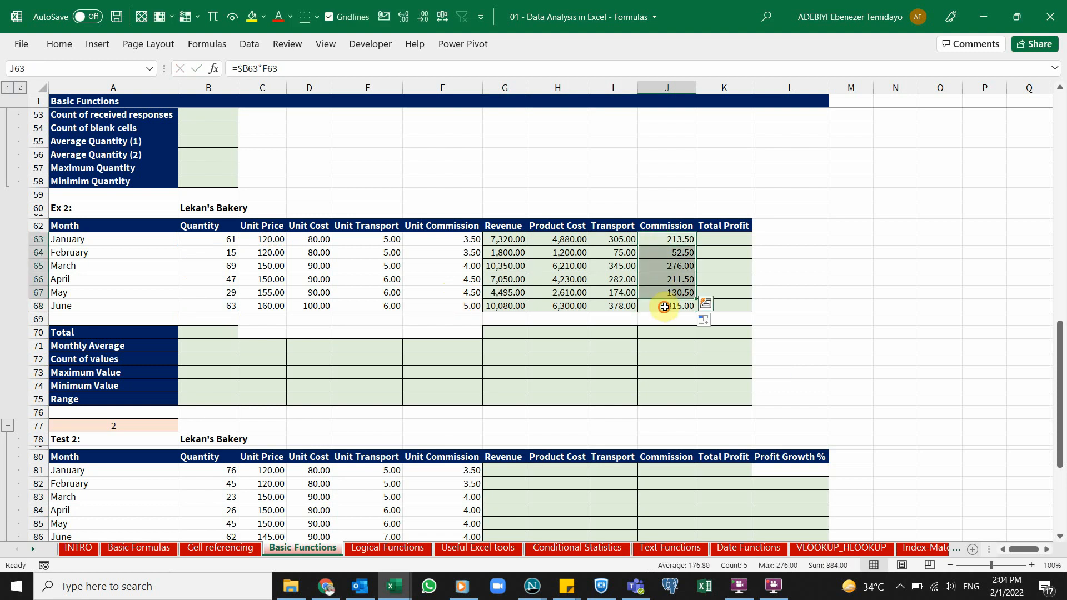
left_click(667, 305)
Calculate January Total Profit in K63 with =G63-SUM(H63:J63) and fill the formula down through June in K68.
left_click(723, 252)
left_click(731, 240)
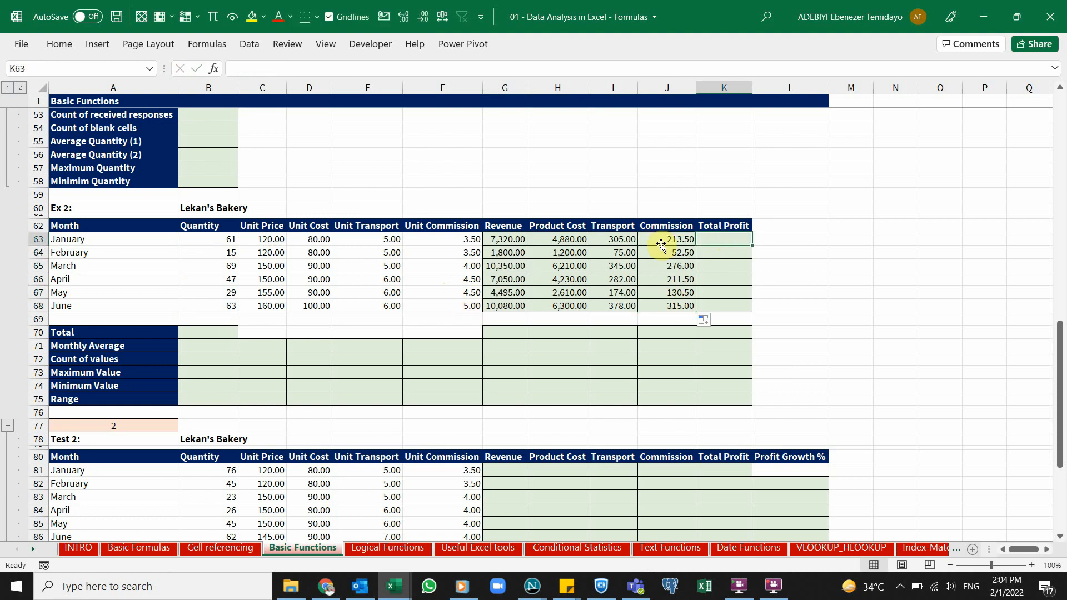
left_click(488, 239)
left_click_drag(541, 242, 683, 239)
left_click(713, 240)
type("=")
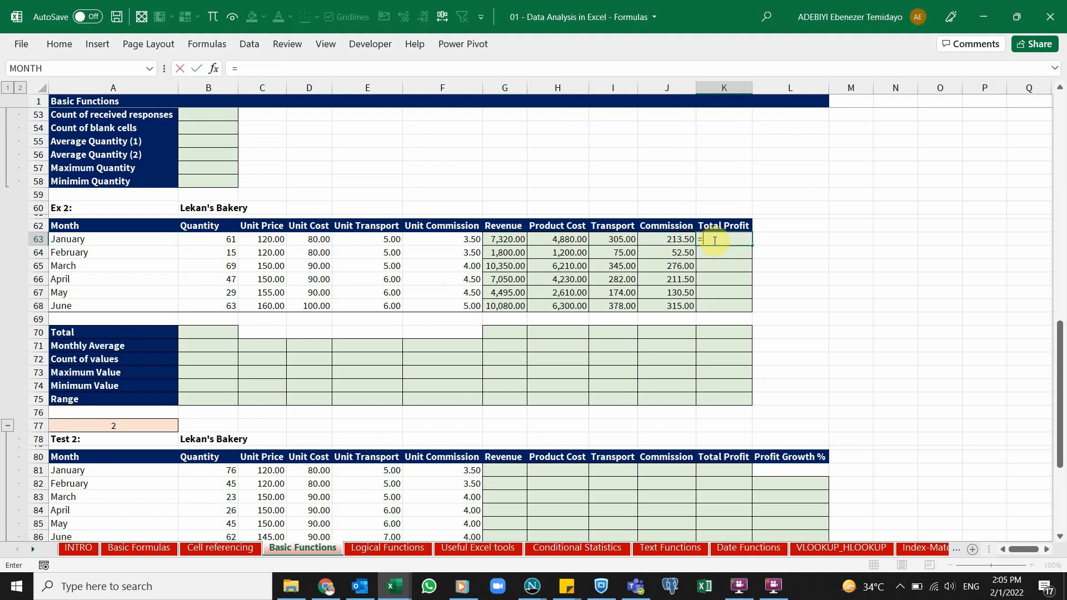
left_click(519, 239)
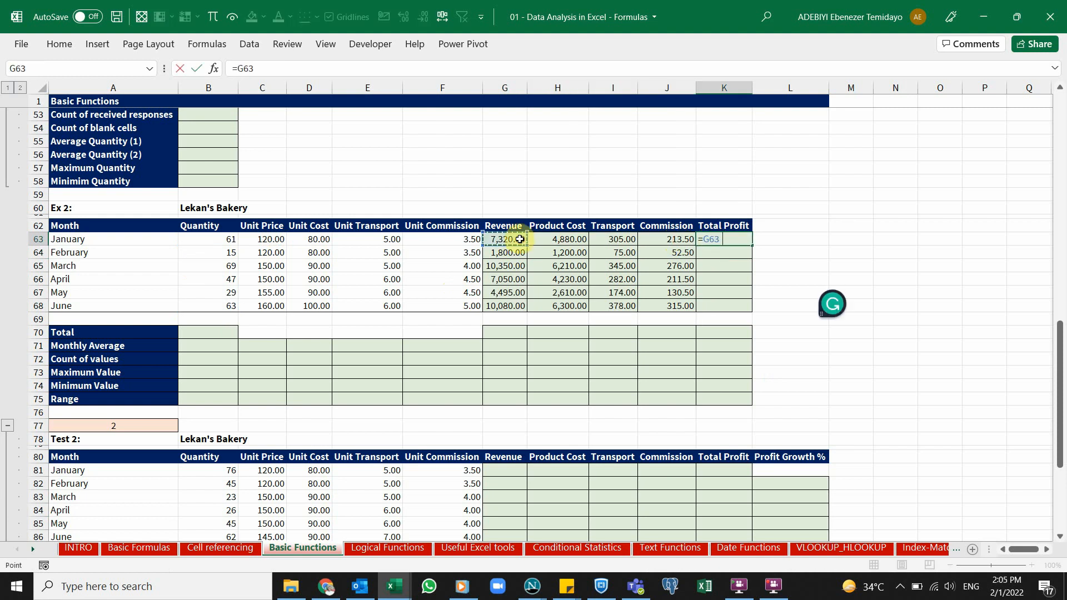
type("-sum")
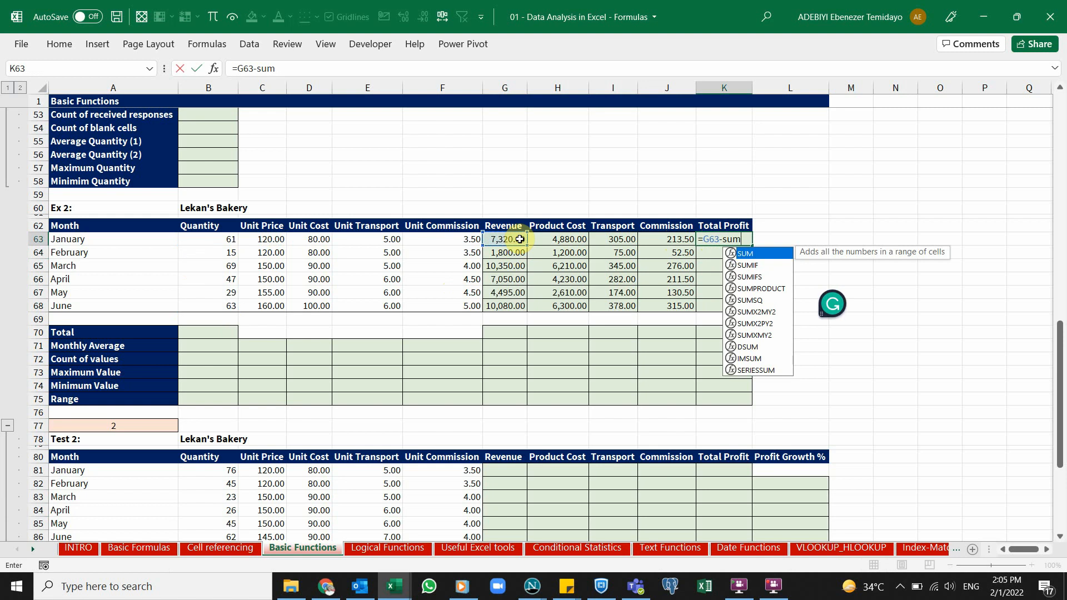
key("Tab")
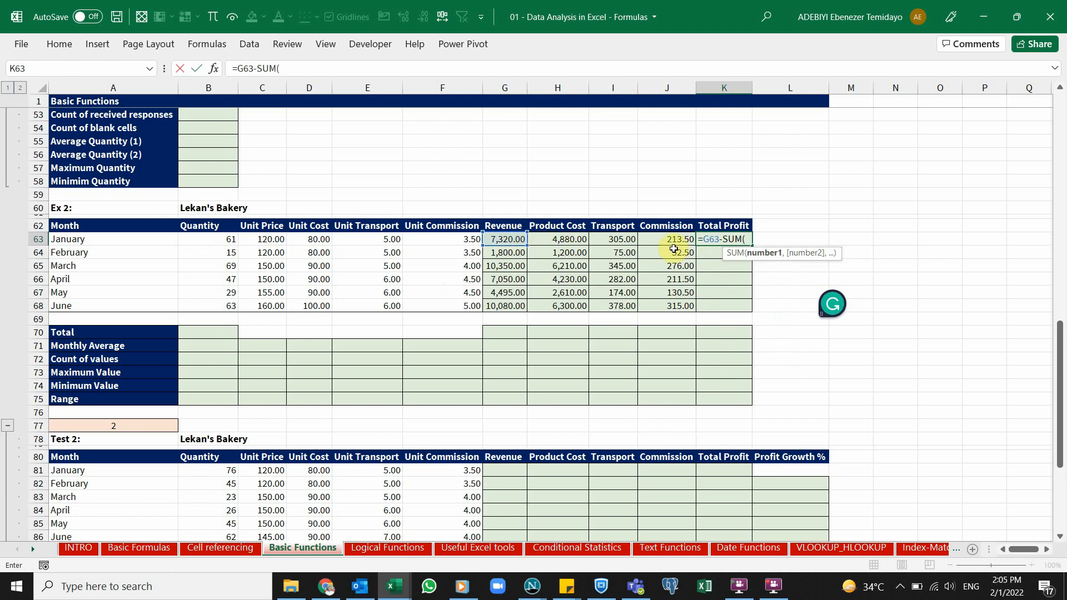
left_click_drag(573, 239, 663, 240)
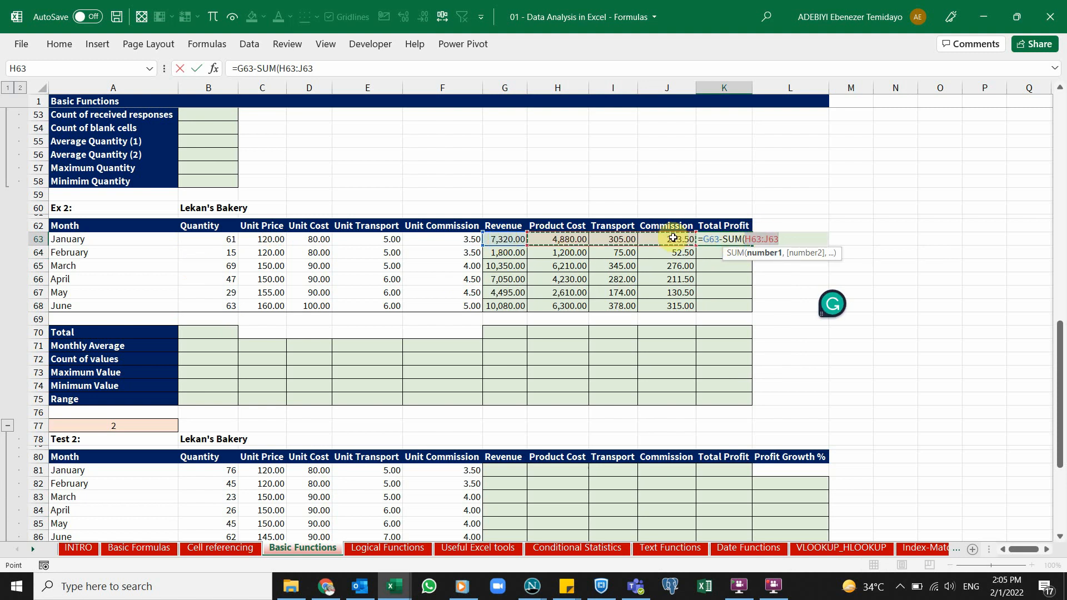
type(")")
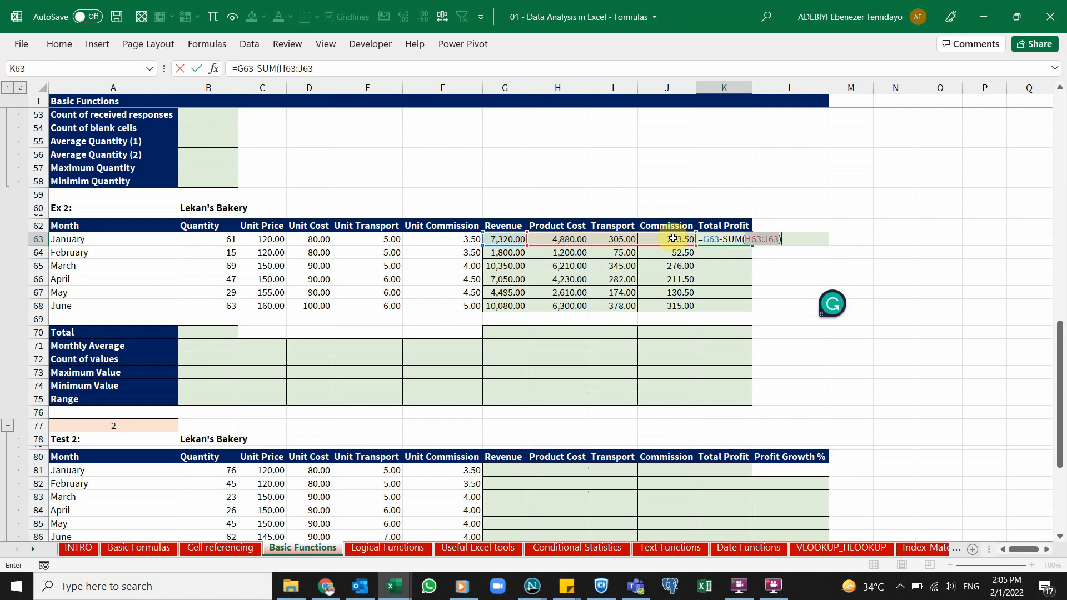
key("ctrl+Return")
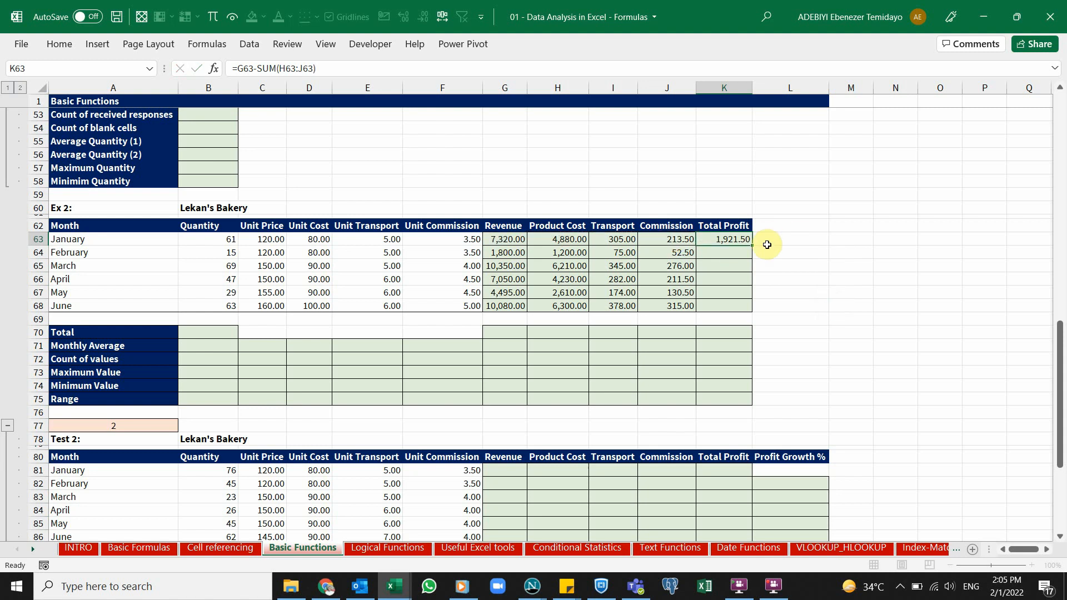
left_click_drag(750, 245, 752, 309)
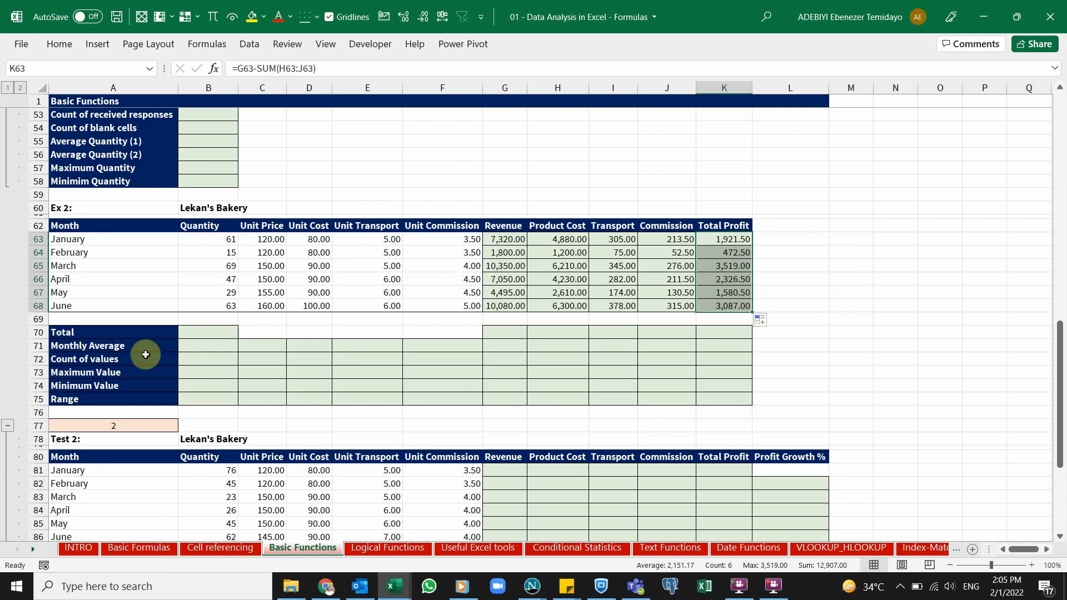
Review the summary row labels and total the Quantity column in B70 by summing B63:B68, excluding the blank row 69.
left_click(114, 335)
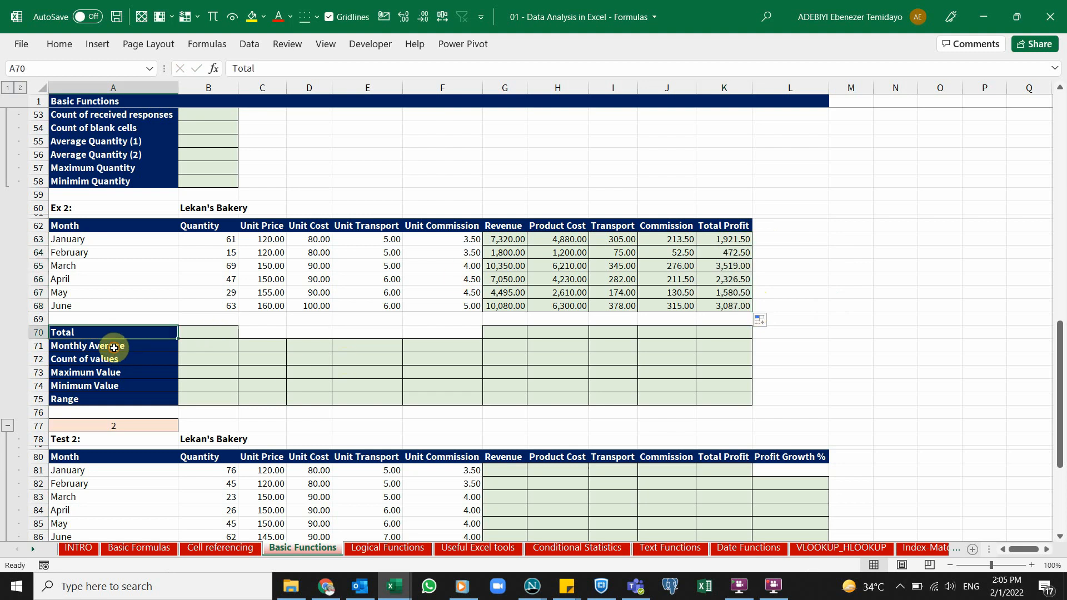
left_click(114, 346)
left_click(115, 359)
left_click(117, 372)
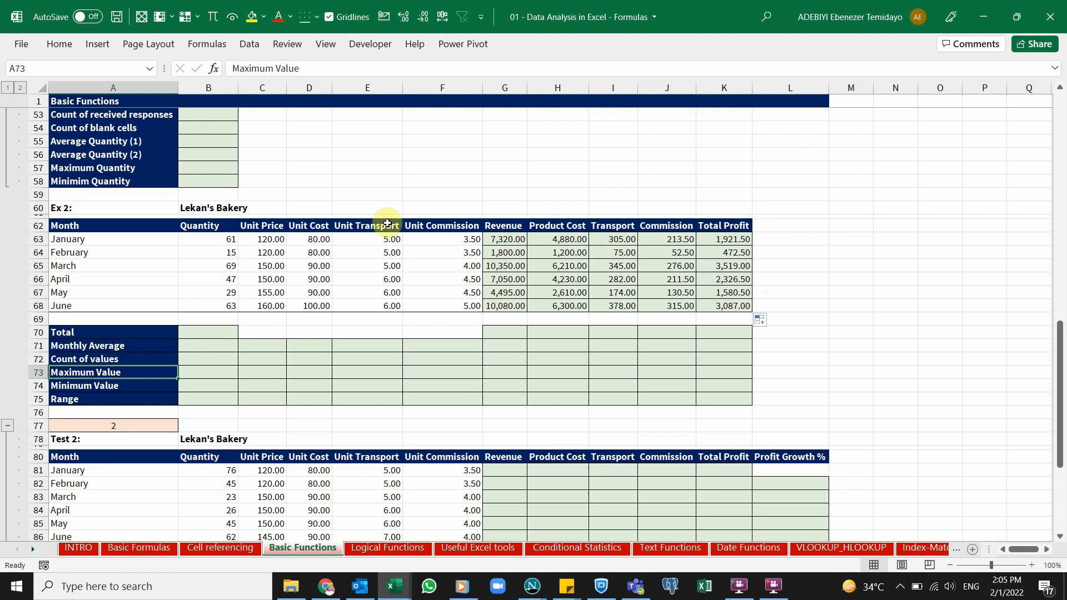
left_click(219, 330)
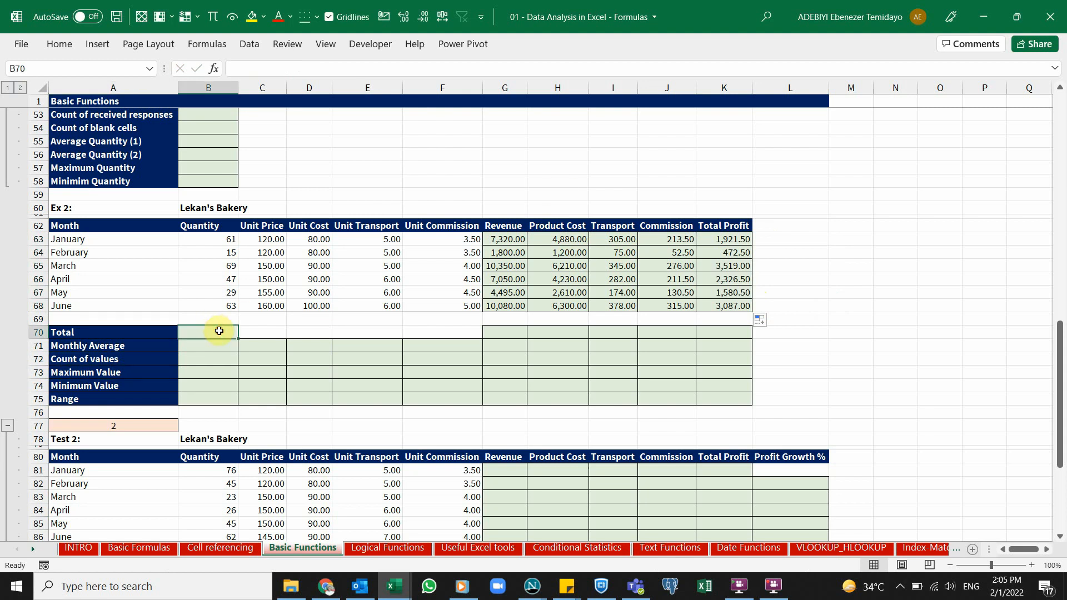
key("alt+equal")
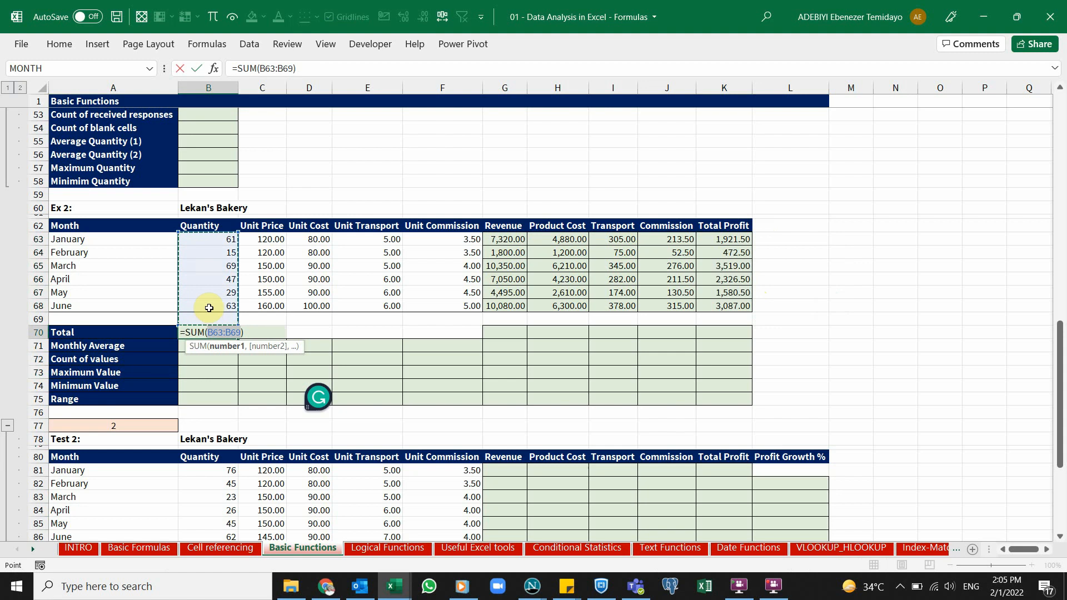
left_click_drag(222, 238, 230, 303)
key("Return")
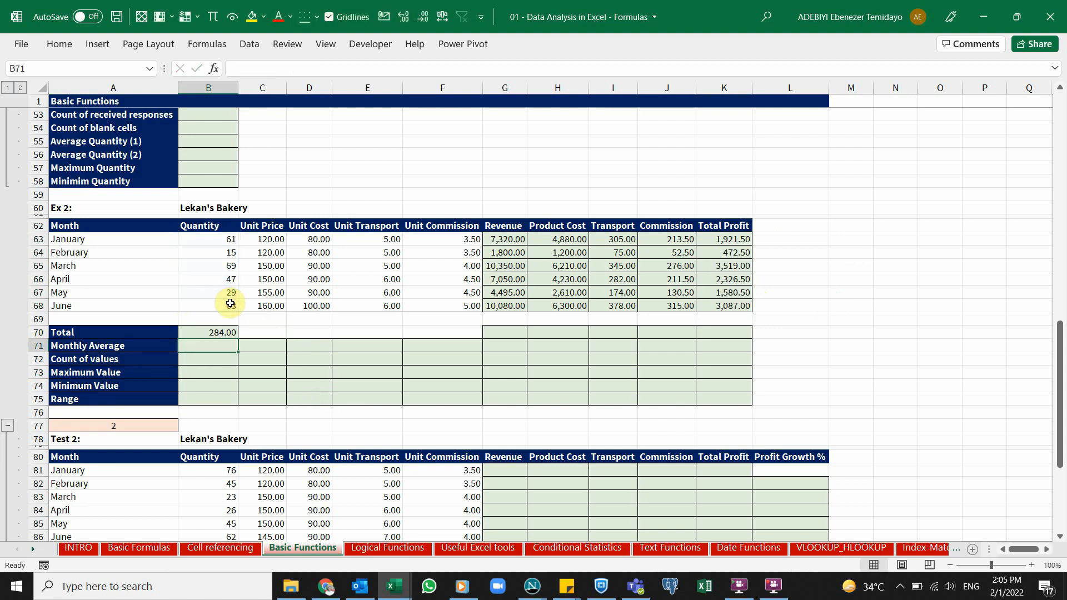
Calculate the Monthly Average of Quantity in B71 with =AVERAGE(B63:B68).
type("=ave")
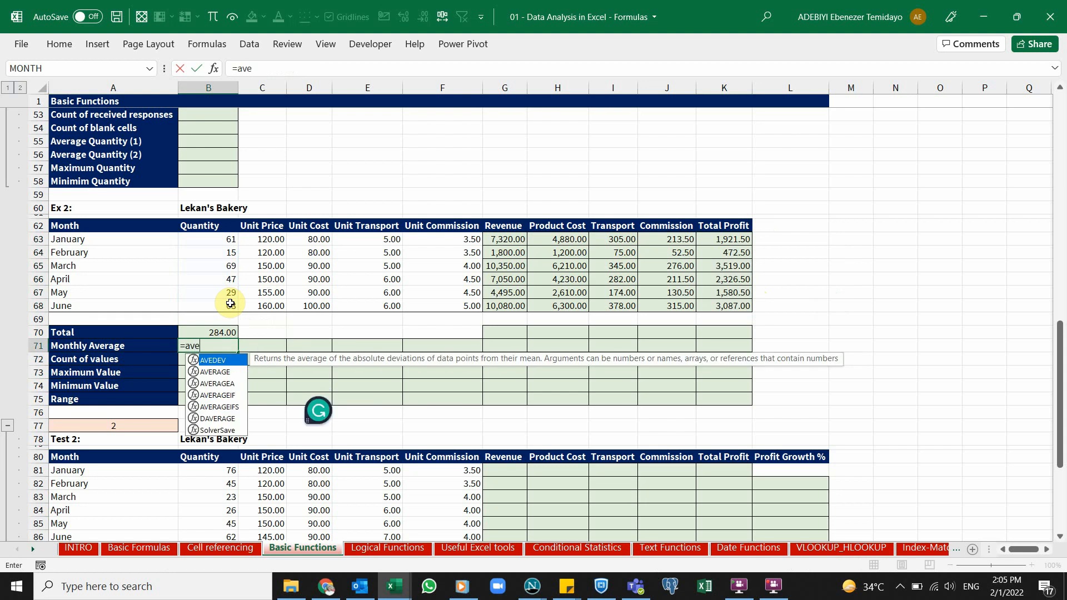
key("Down")
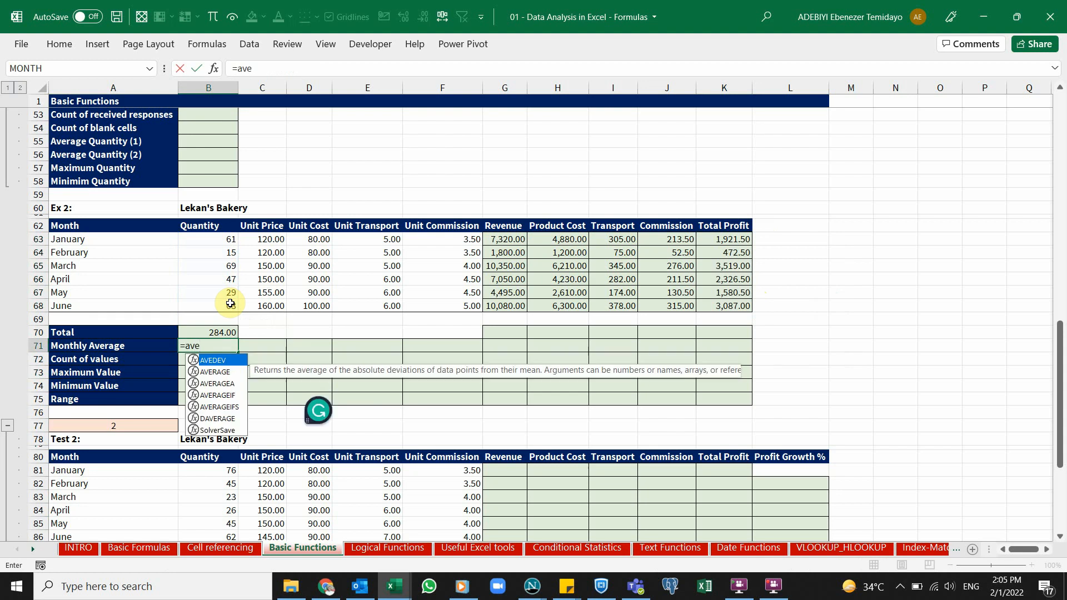
key("Tab")
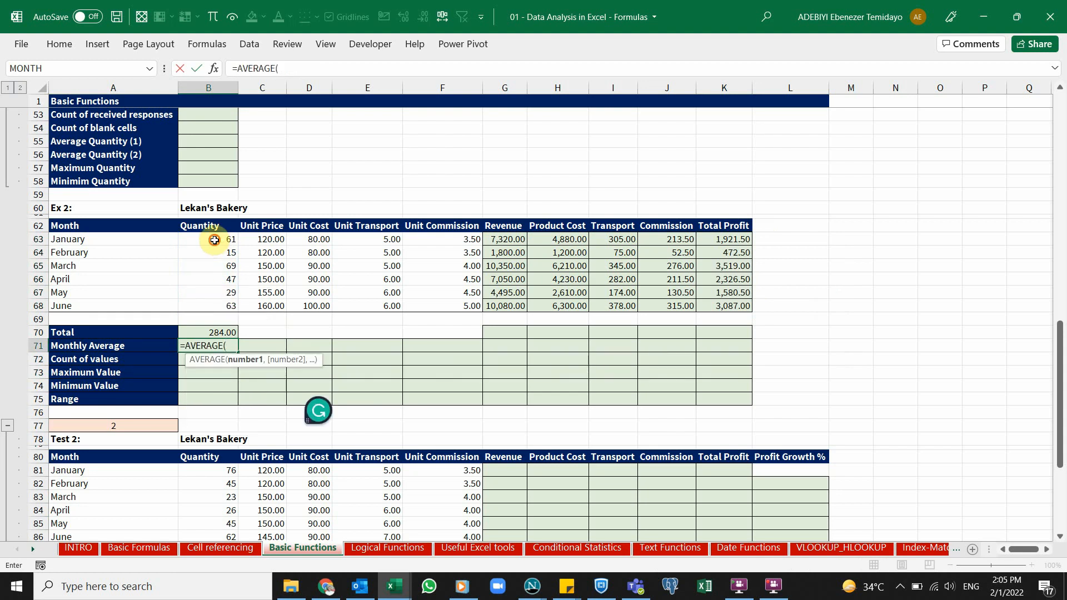
left_click_drag(216, 284, 217, 296)
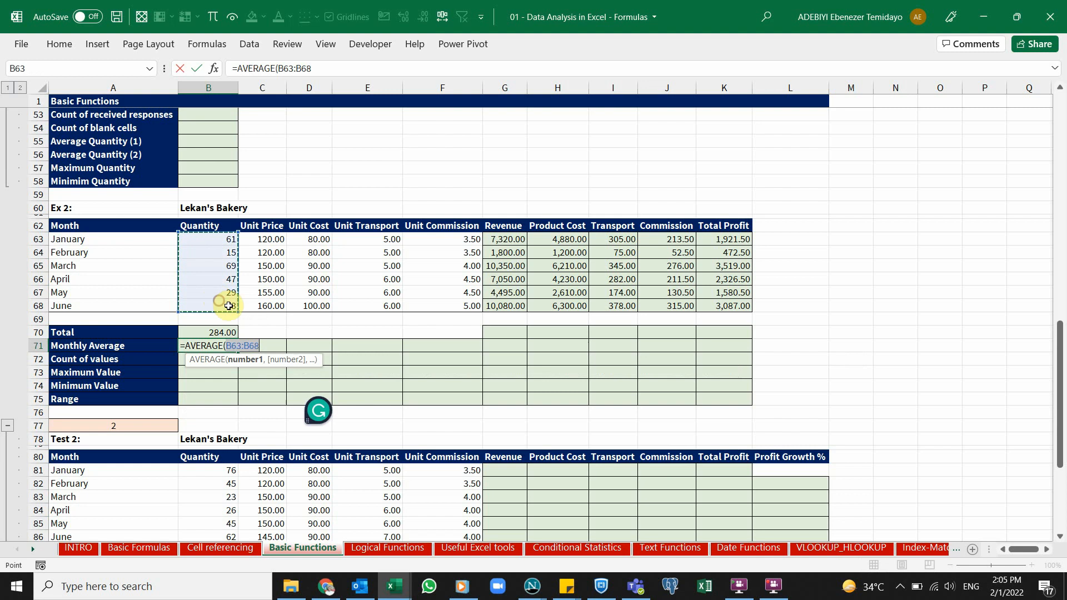
left_click(261, 344)
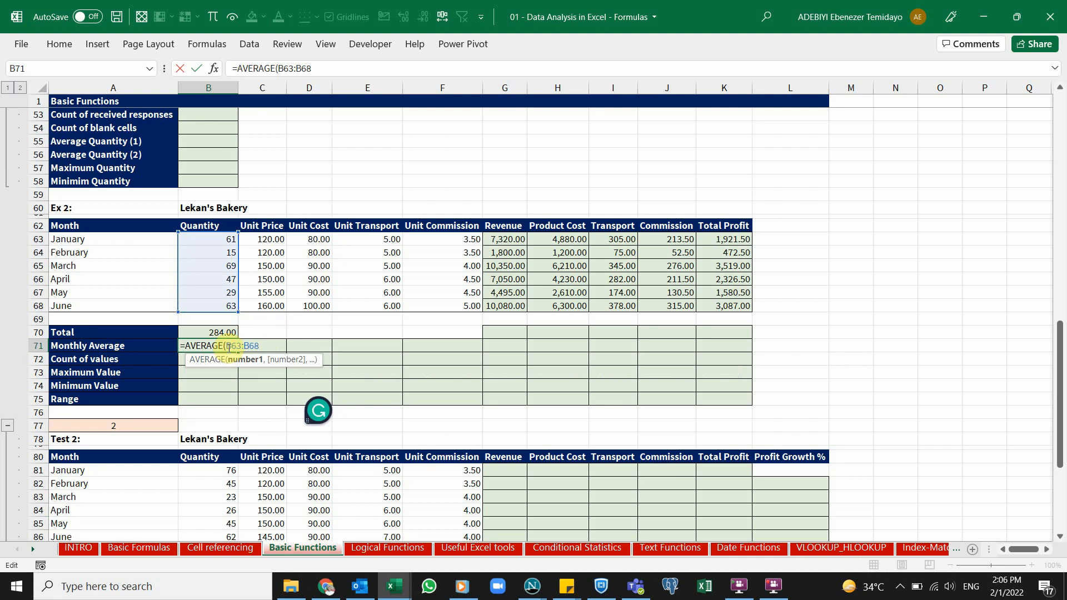
left_click_drag(226, 346, 263, 346)
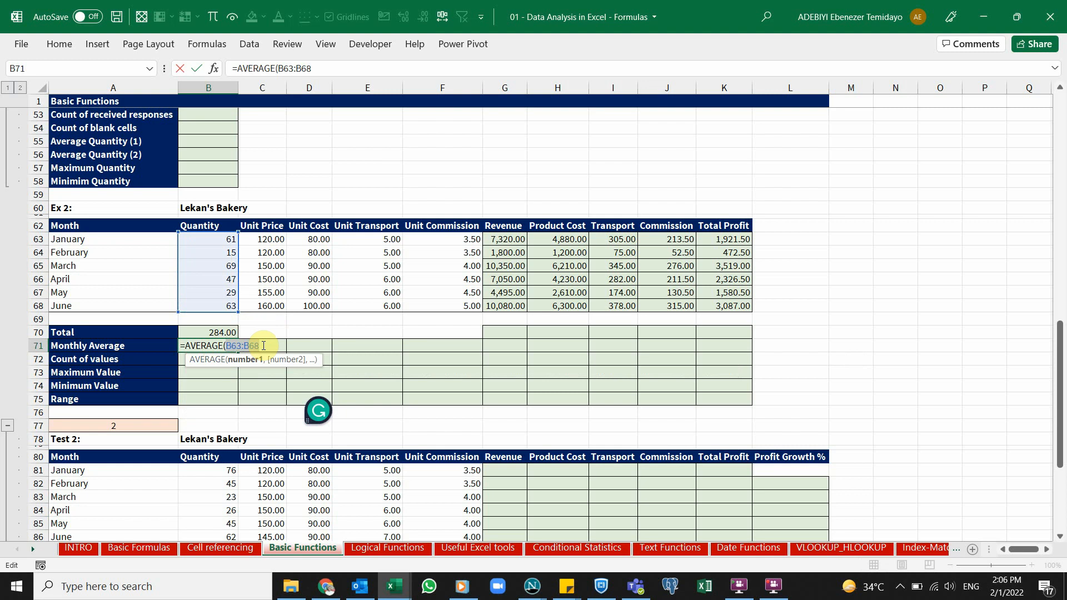
left_click(263, 345)
type(")")
key("Return")
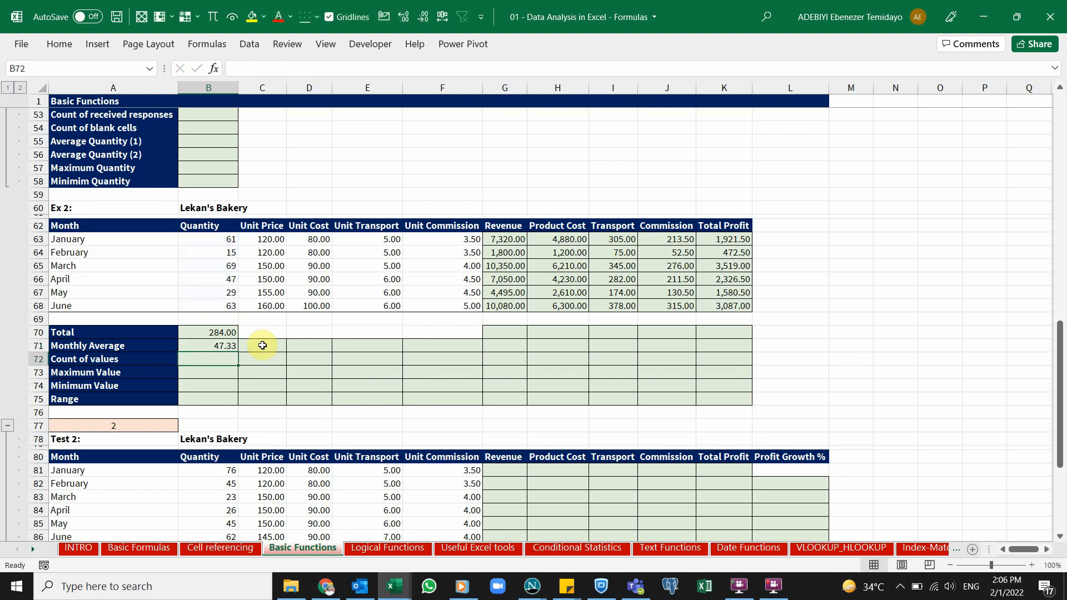
Count the Quantity values in B72 with the COUNT function over B63:B68.
type("=cou")
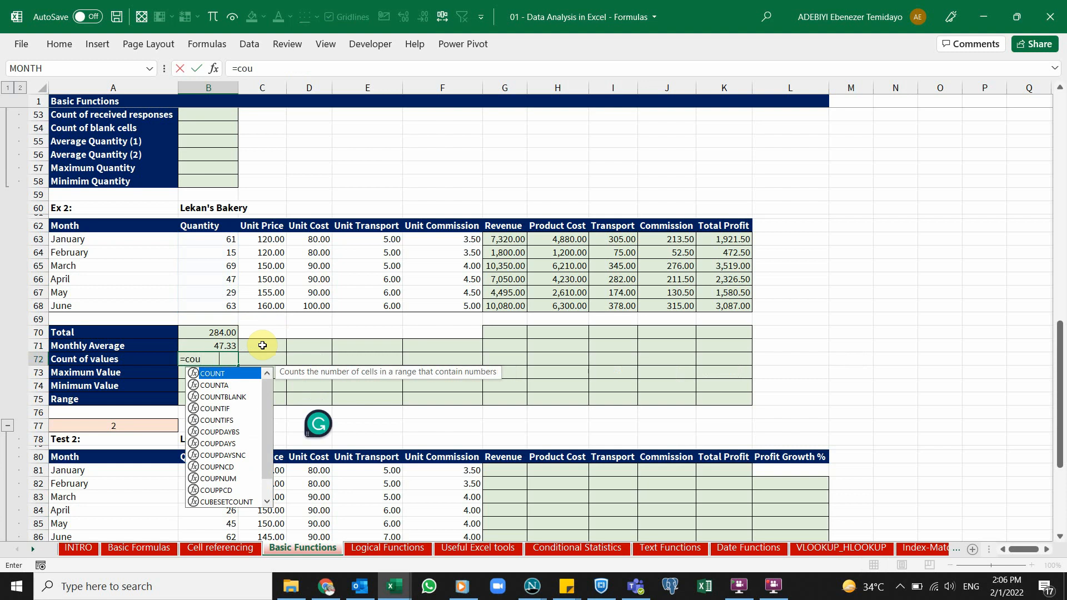
key("Tab")
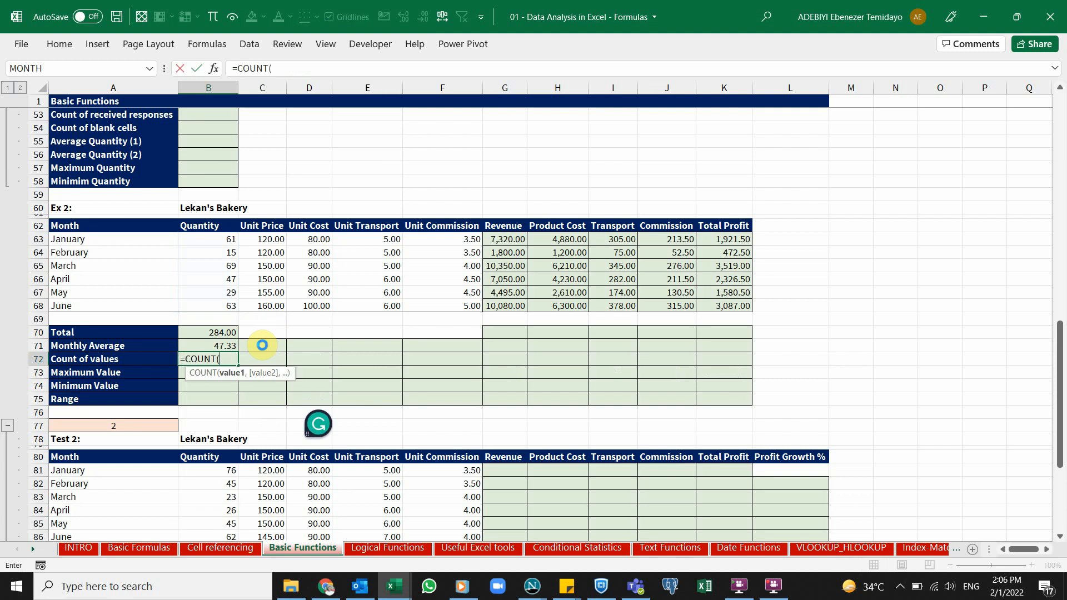
type("B63:B68")
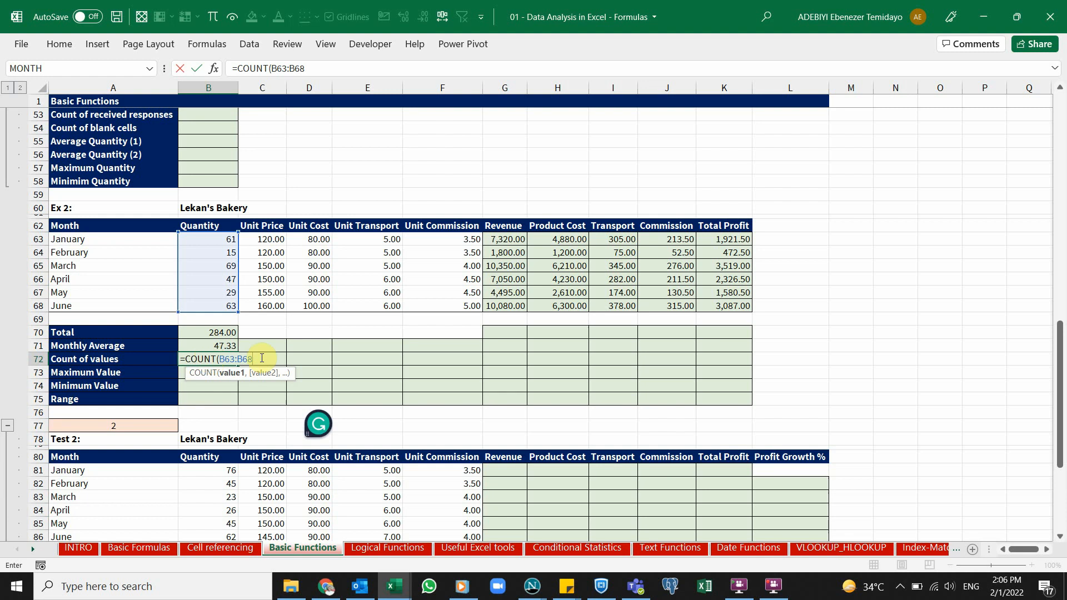
key("Return")
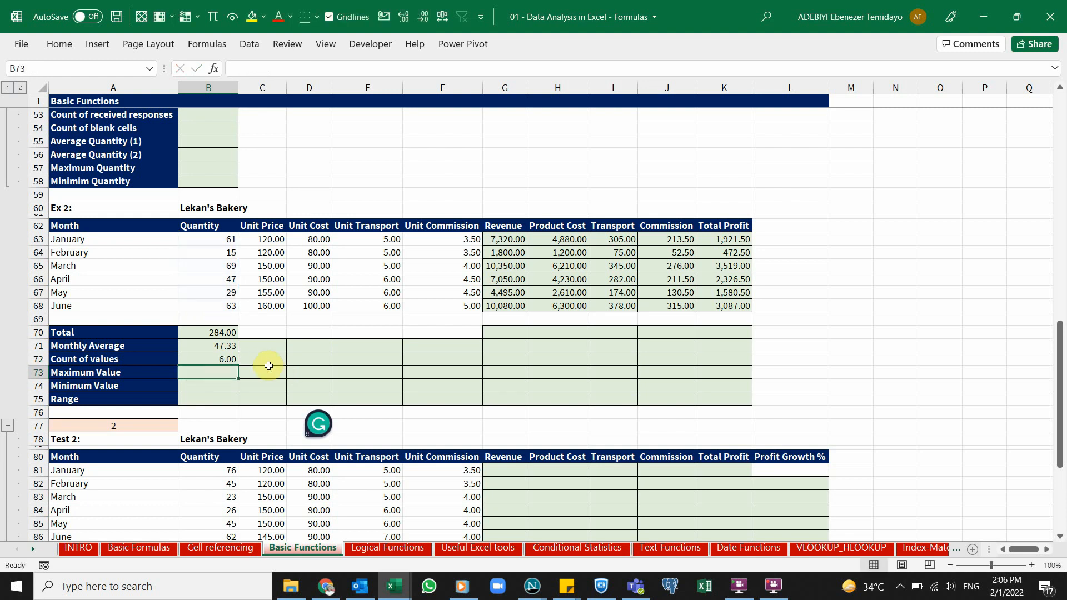
Find the maximum Quantity in B73 and the minimum in B74 with MAX and MIN over B63:B68.
type("=max")
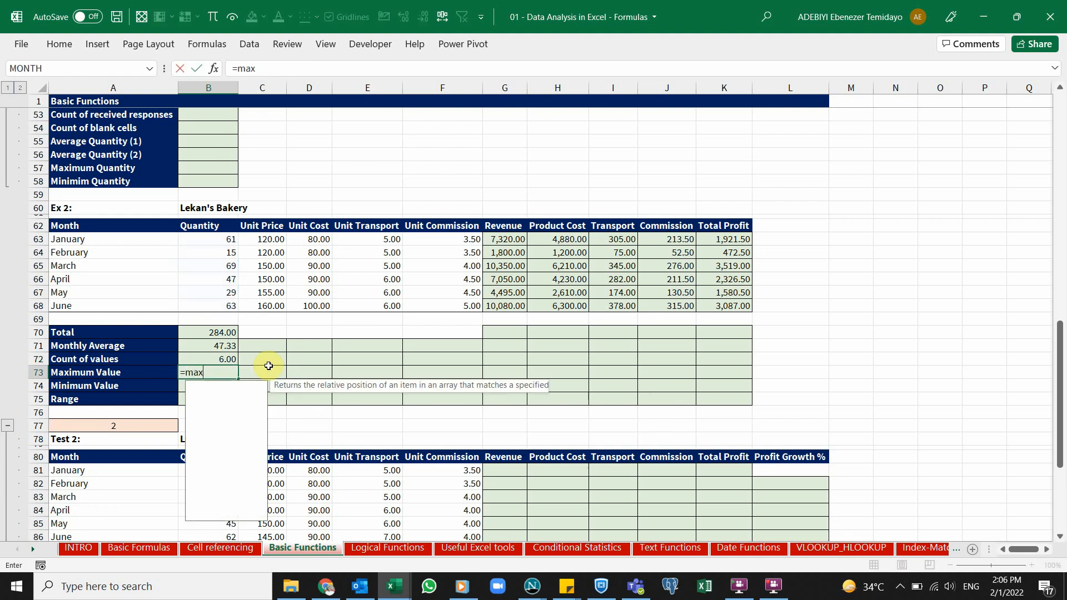
key("Tab")
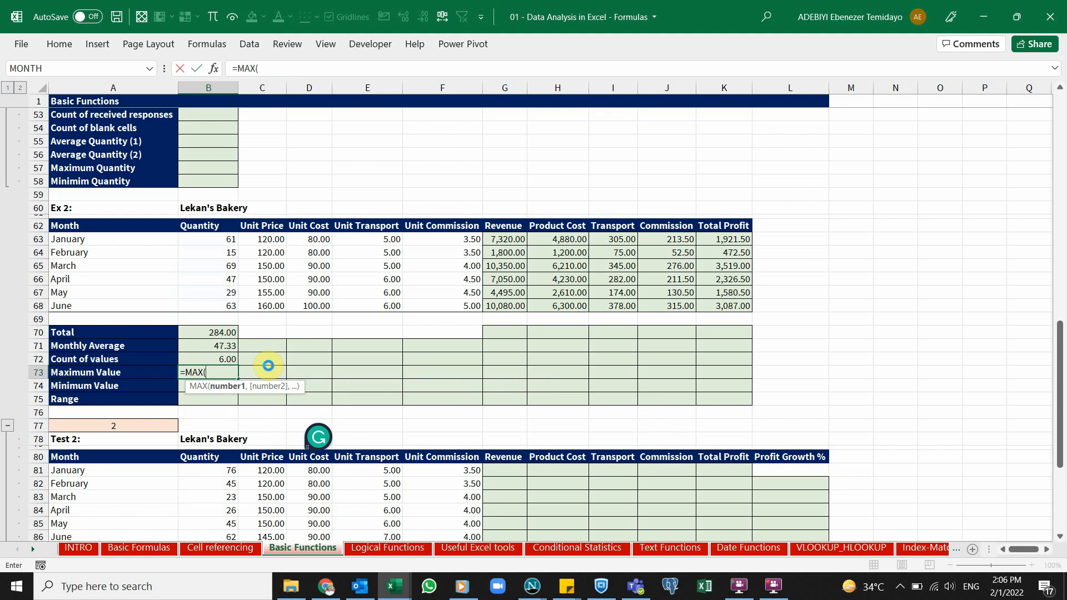
left_click_drag(216, 239, 216, 305)
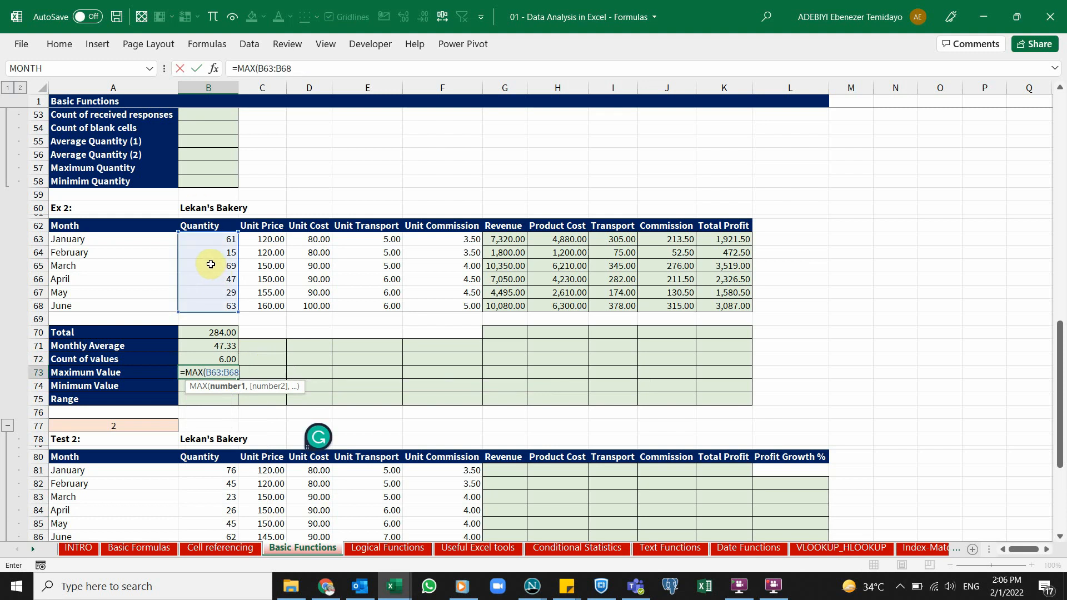
key("Return")
type("=min")
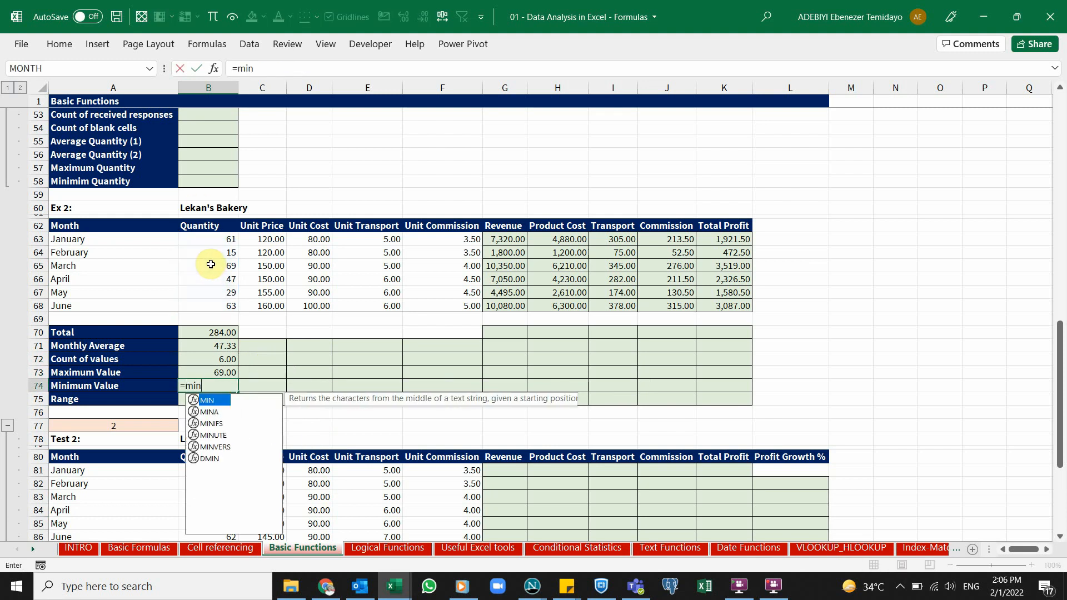
key("Tab")
left_click_drag(210, 239, 210, 305)
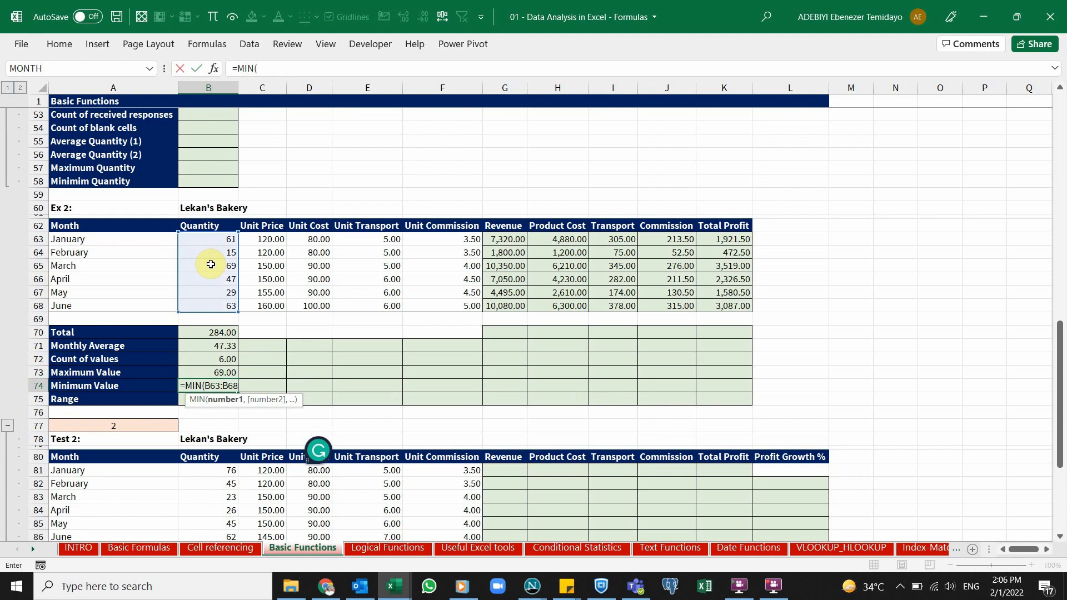
key("Return")
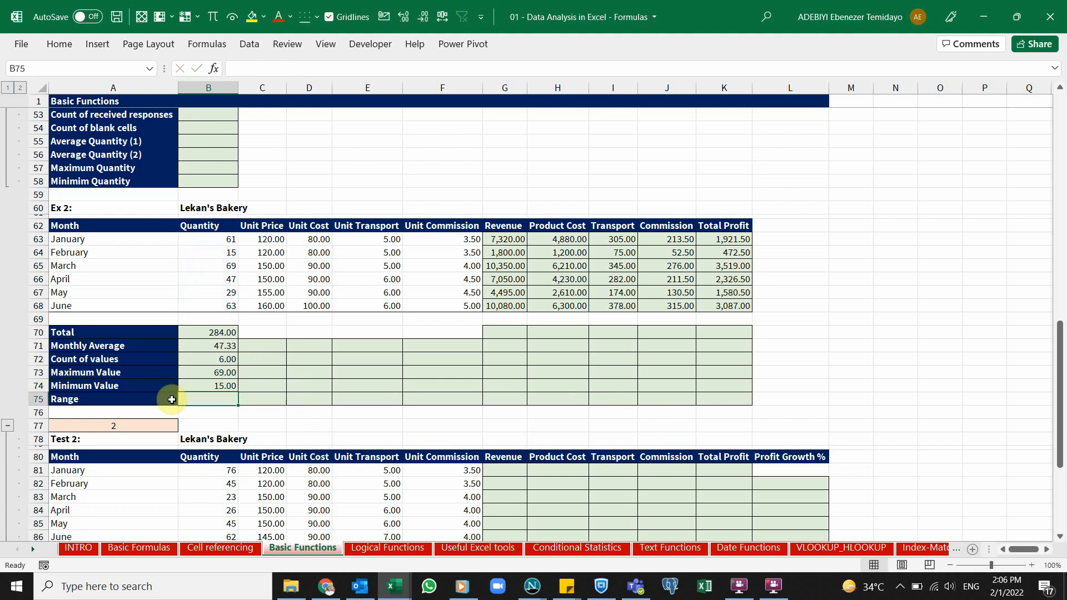
Calculate the Range of Quantity in B75 as maximum minus minimum with =B73-B74.
left_click(116, 373)
left_click(136, 381)
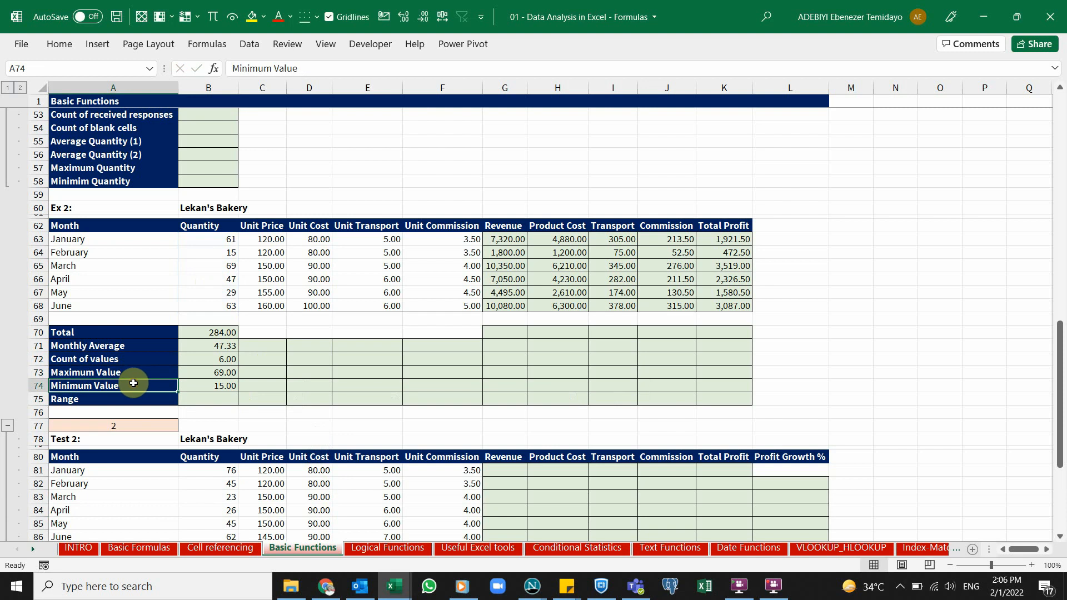
left_click(111, 372)
left_click(124, 381)
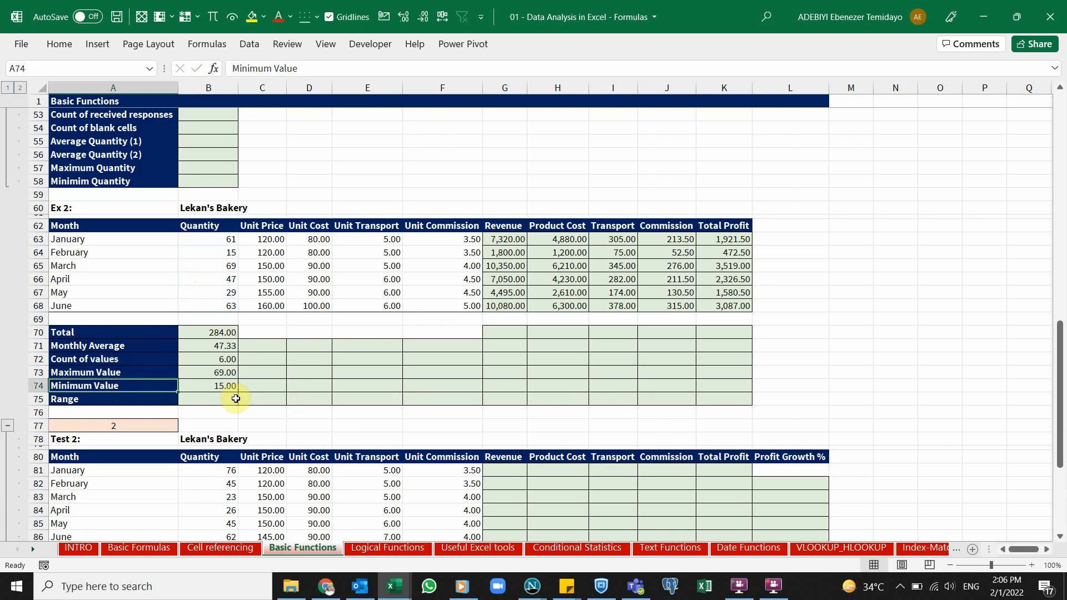
left_click(233, 400)
type("=")
key("Up")
key("Up")
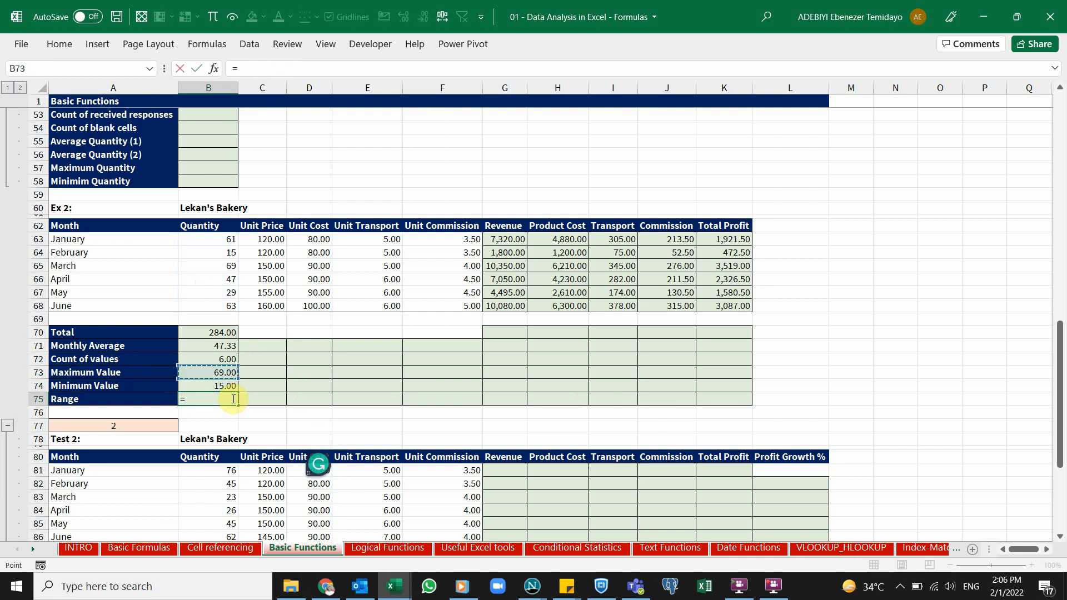
type("-")
key("Up")
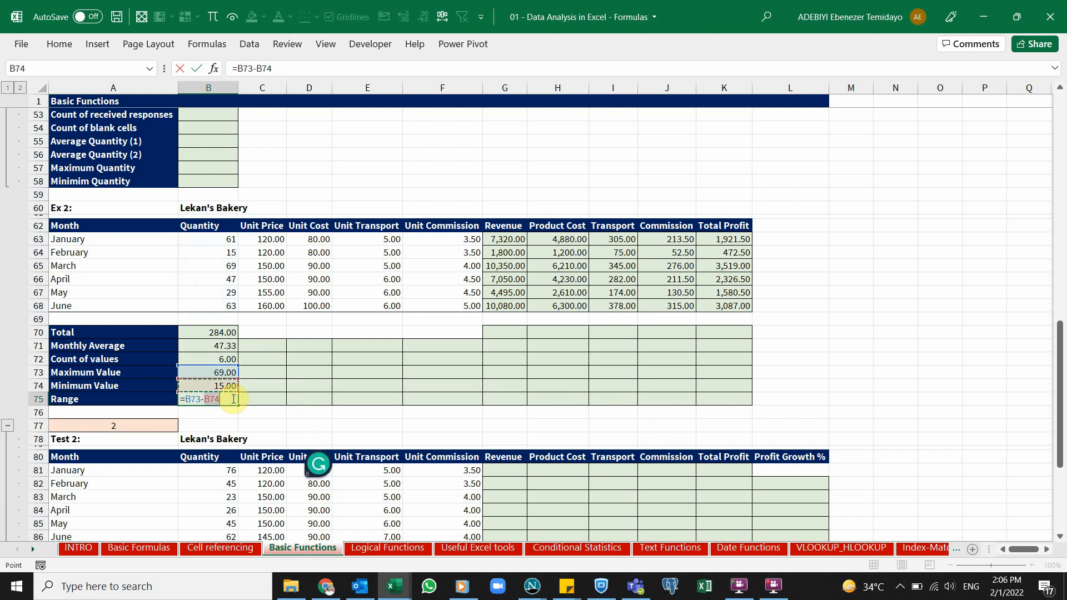
key("ctrl+Return")
Fill the summary formulas in B71:B75 across to column K and check the copied formulas against the monthly data.
left_click_drag(219, 347, 232, 401)
left_click_drag(427, 406, 739, 390)
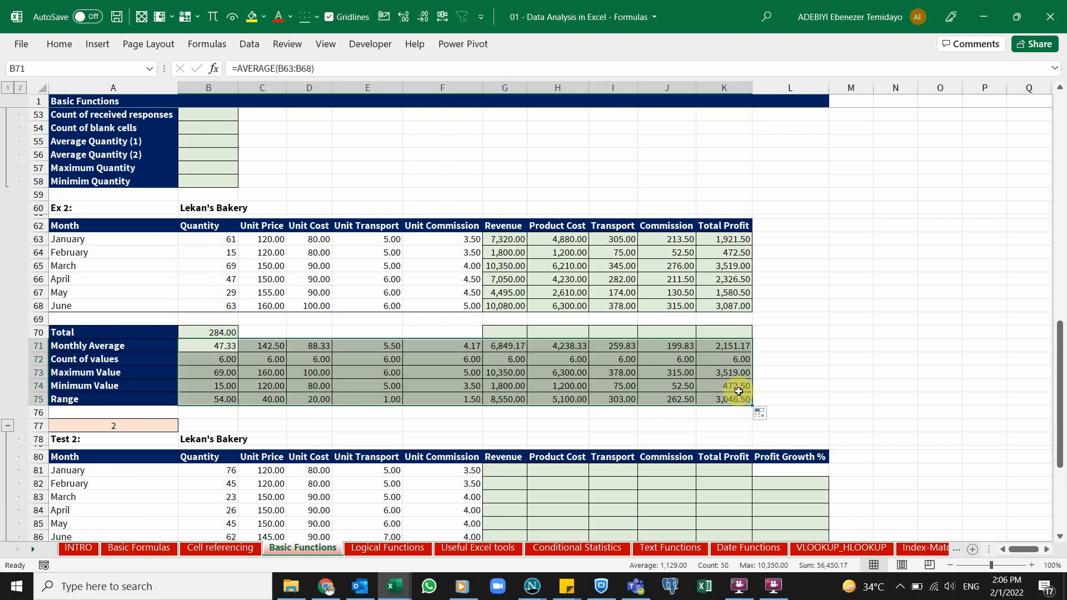
left_click(317, 345)
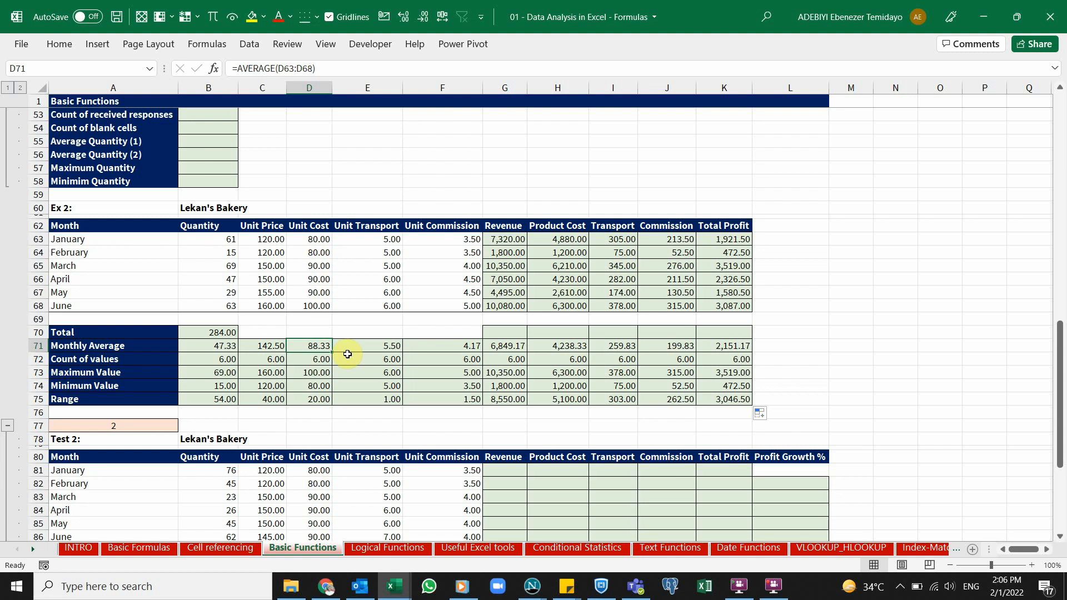
left_click(374, 345)
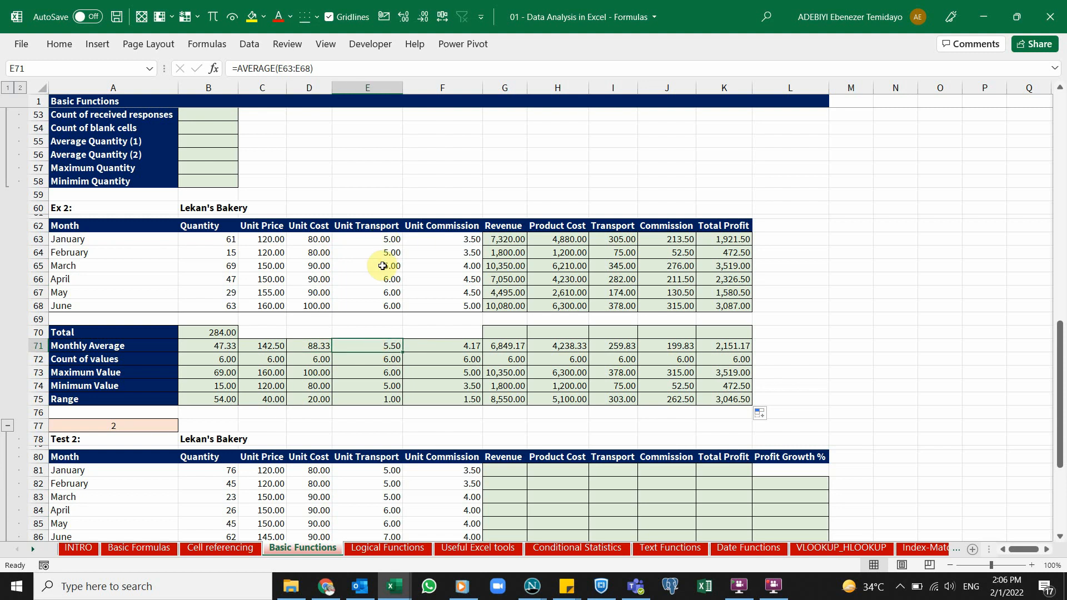
left_click(594, 346)
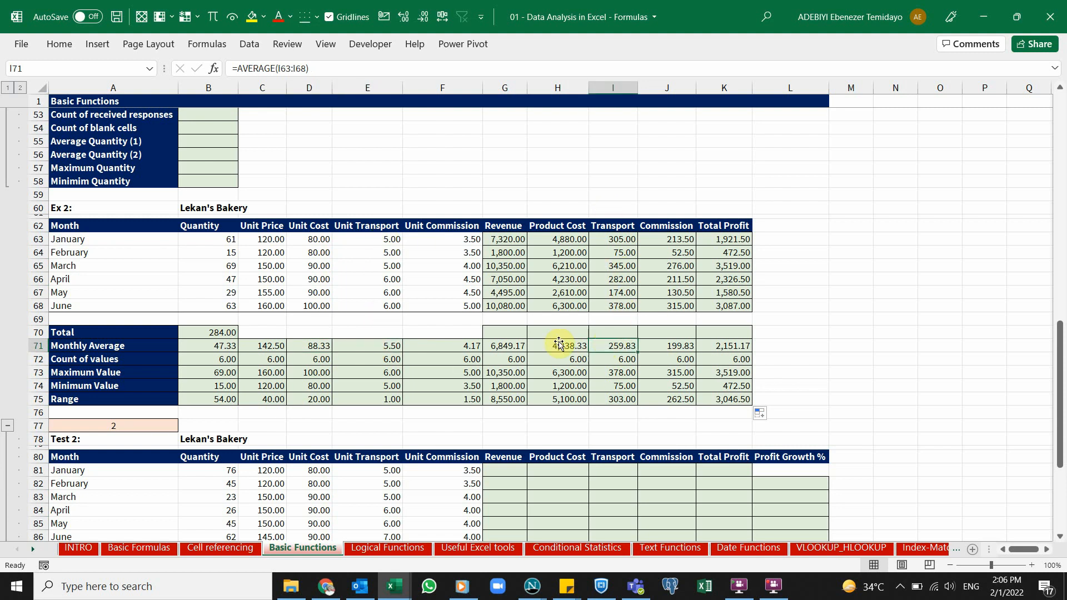
left_click(504, 346)
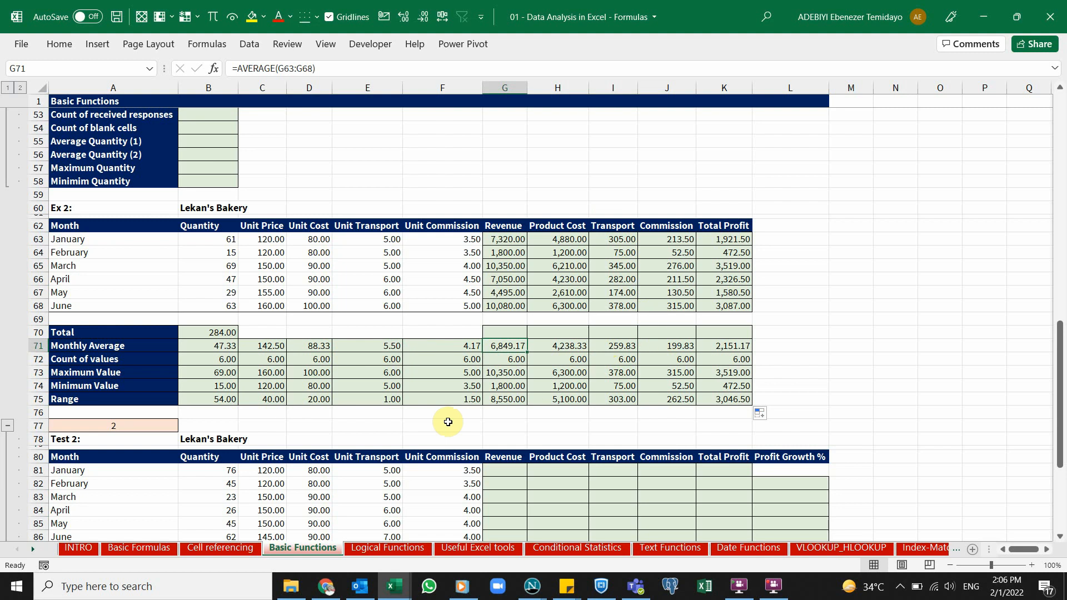
left_click(580, 373)
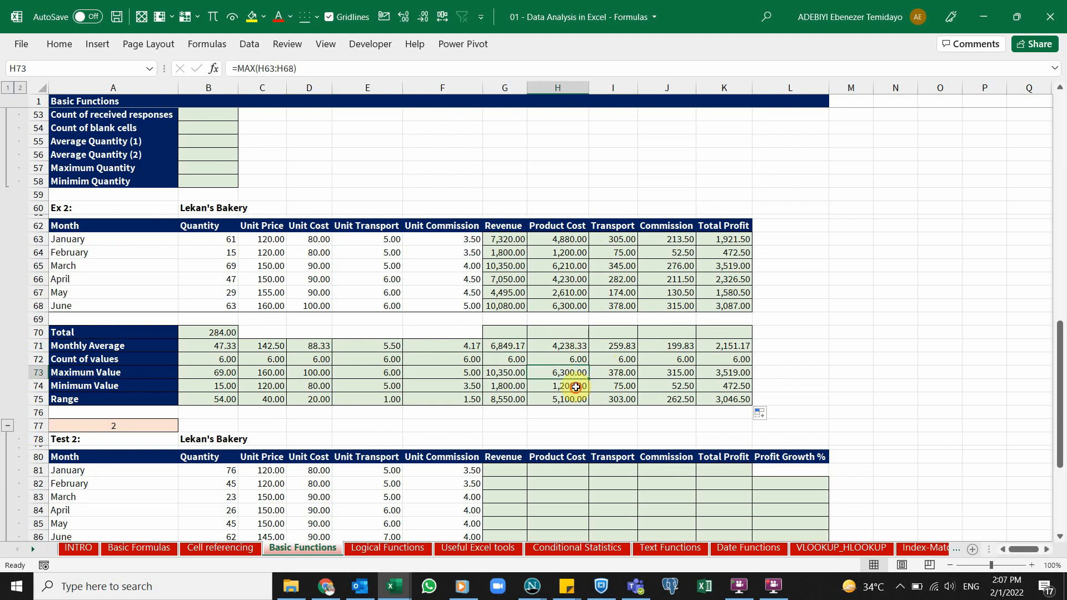
left_click(575, 387)
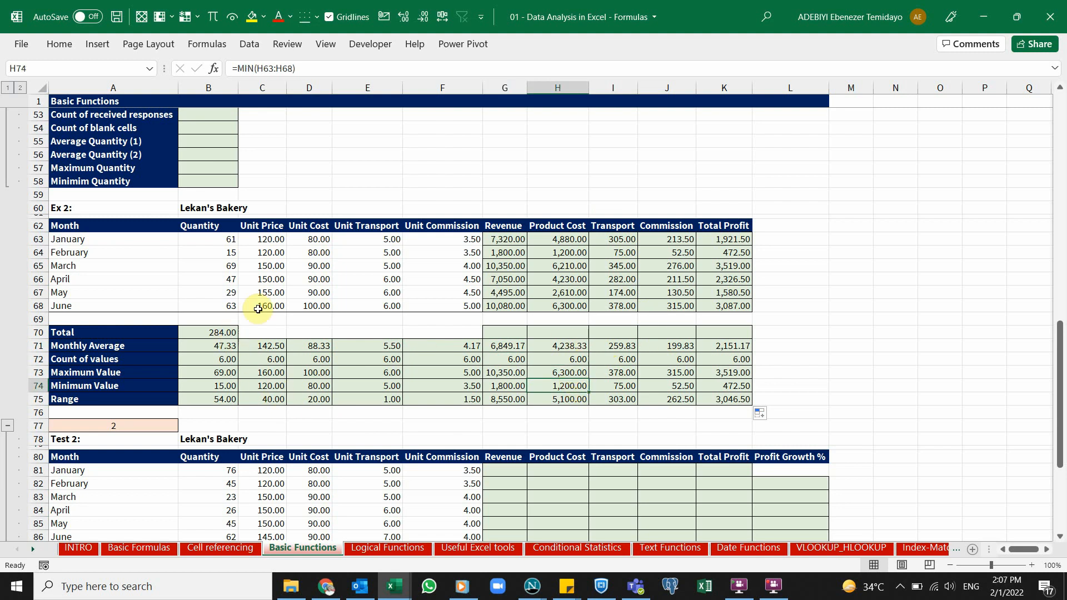
left_click(279, 246)
left_click(316, 255)
left_click(410, 270)
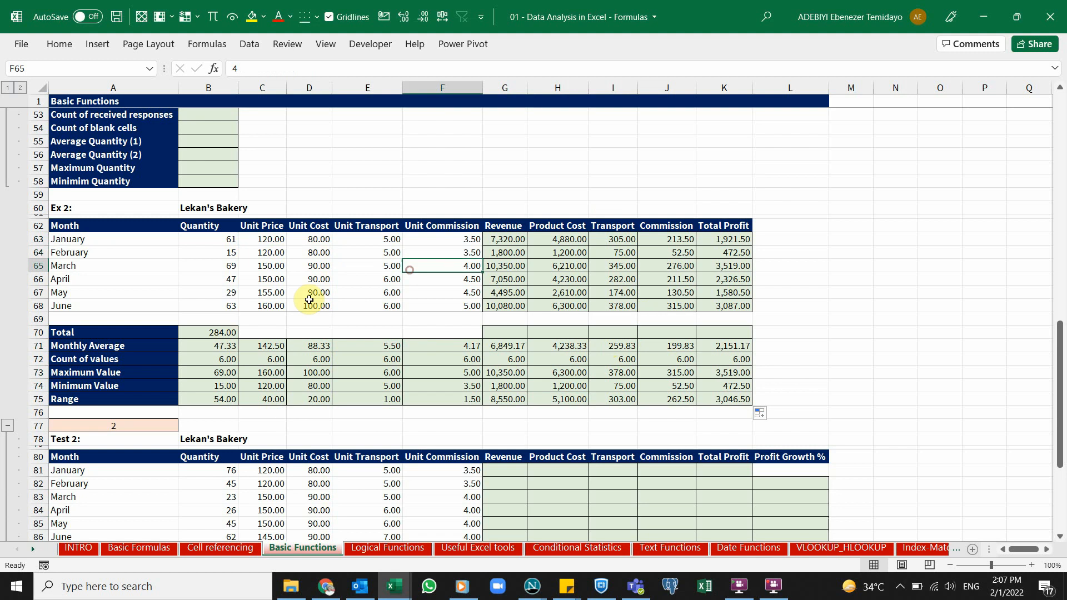
Copy the Total formula from B70 into G70:K70 and check the sums for Revenue through Total Profit.
left_click(216, 333)
key("ctrl+c")
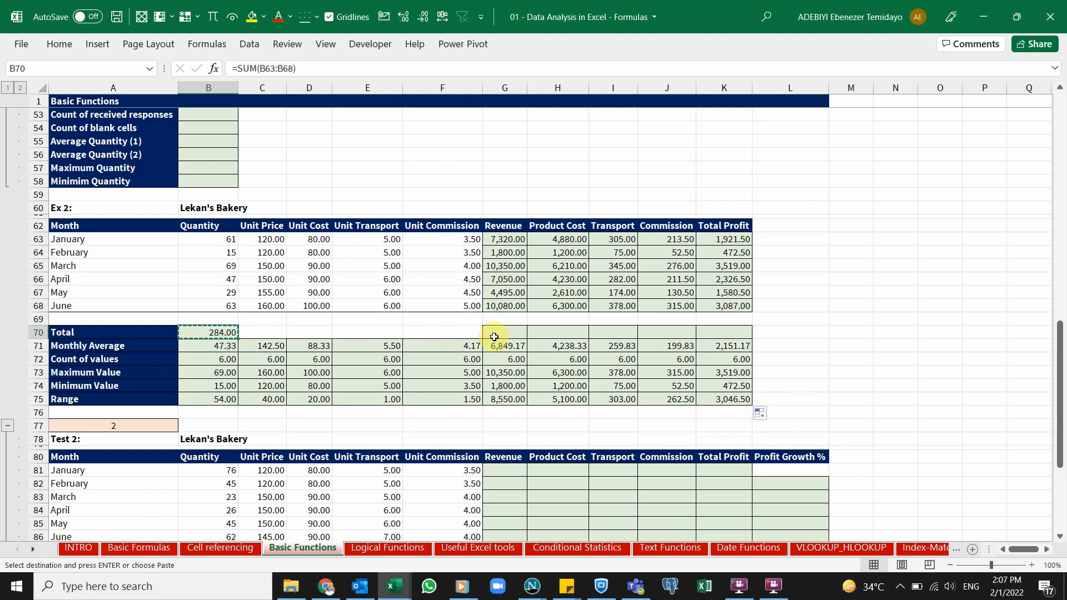
left_click_drag(494, 335, 716, 336)
key("Return")
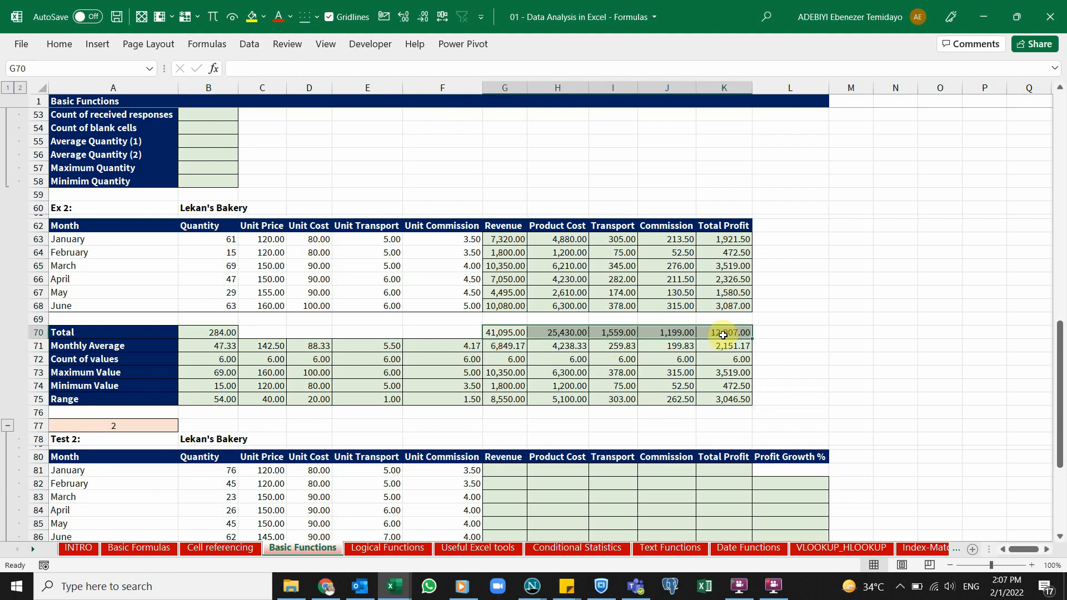
left_click(740, 332)
left_click(618, 332)
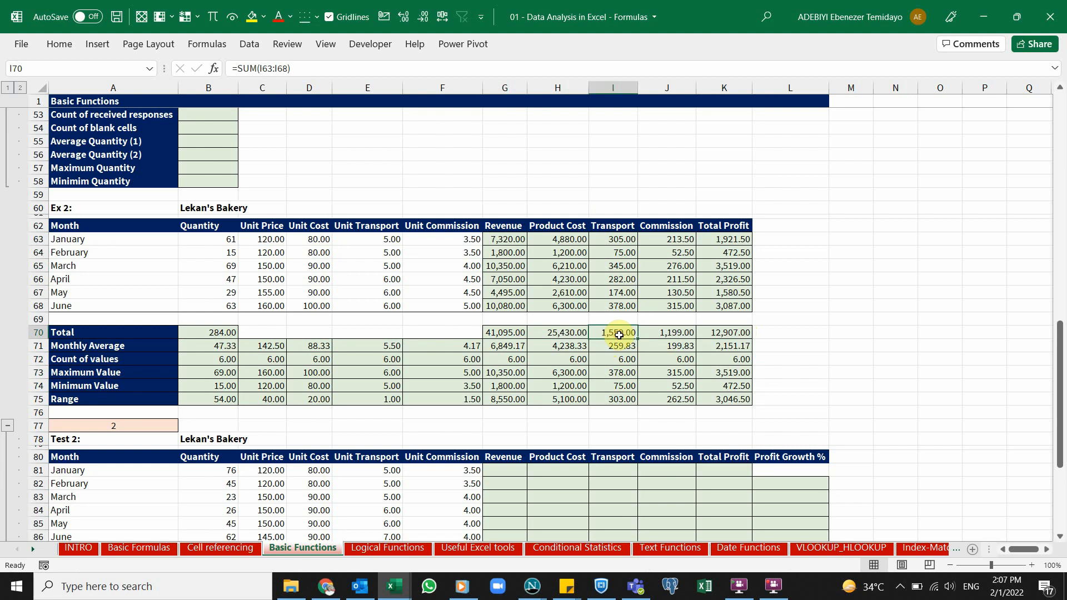
left_click(516, 332)
left_click(547, 332)
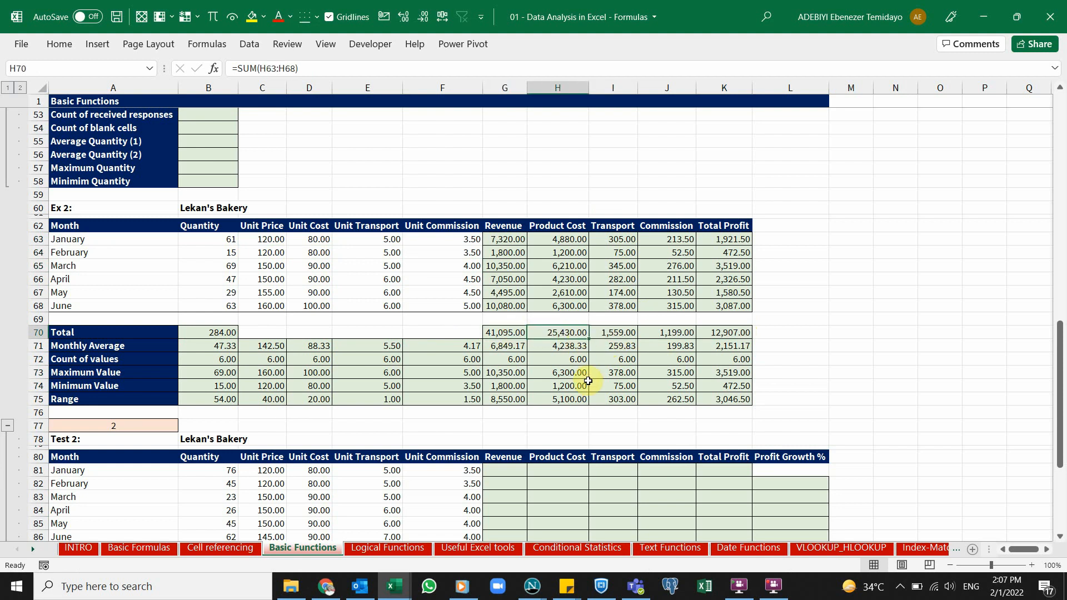
Review the Test 2 Lekan's Bakery table, examining its empty Revenue to Commission, Total Profit and Profit Growth % columns.
scroll(586, 391, "up", 10)
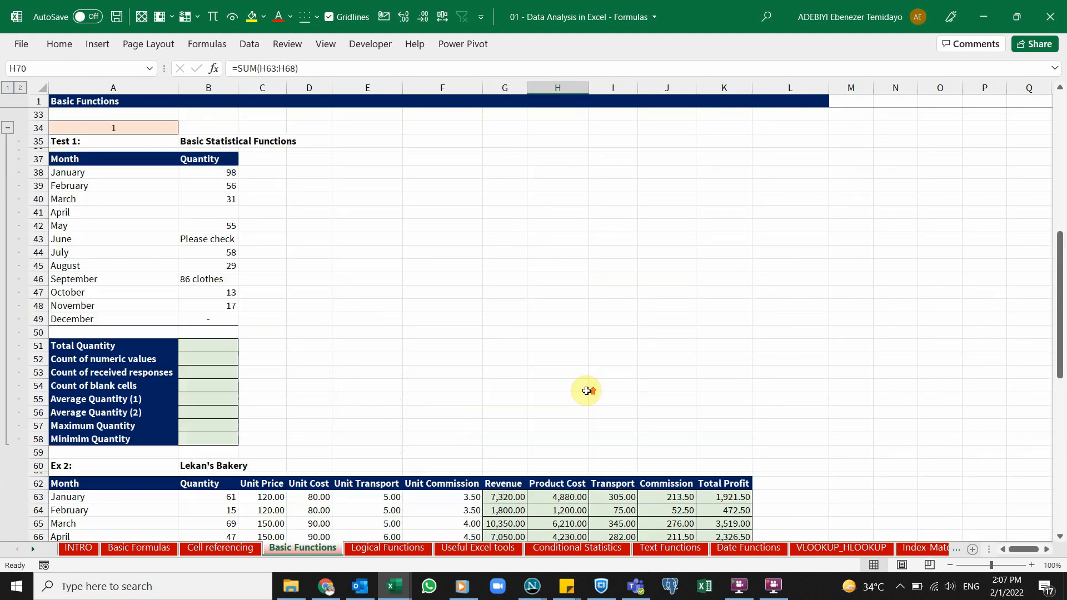
scroll(586, 390, "up", 2)
scroll(586, 391, "down", 9)
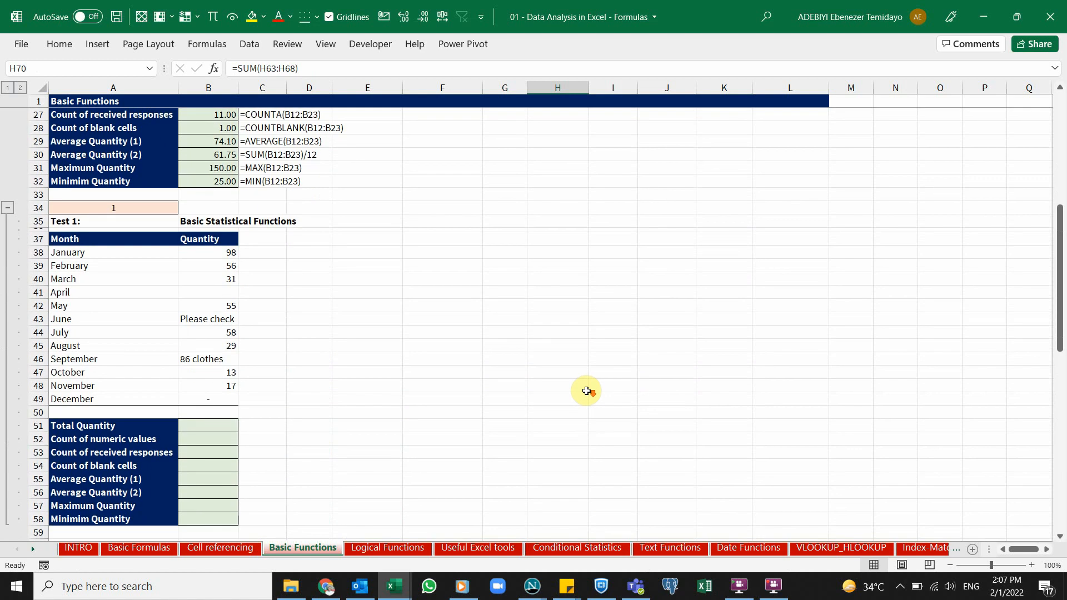
scroll(586, 391, "down", 9)
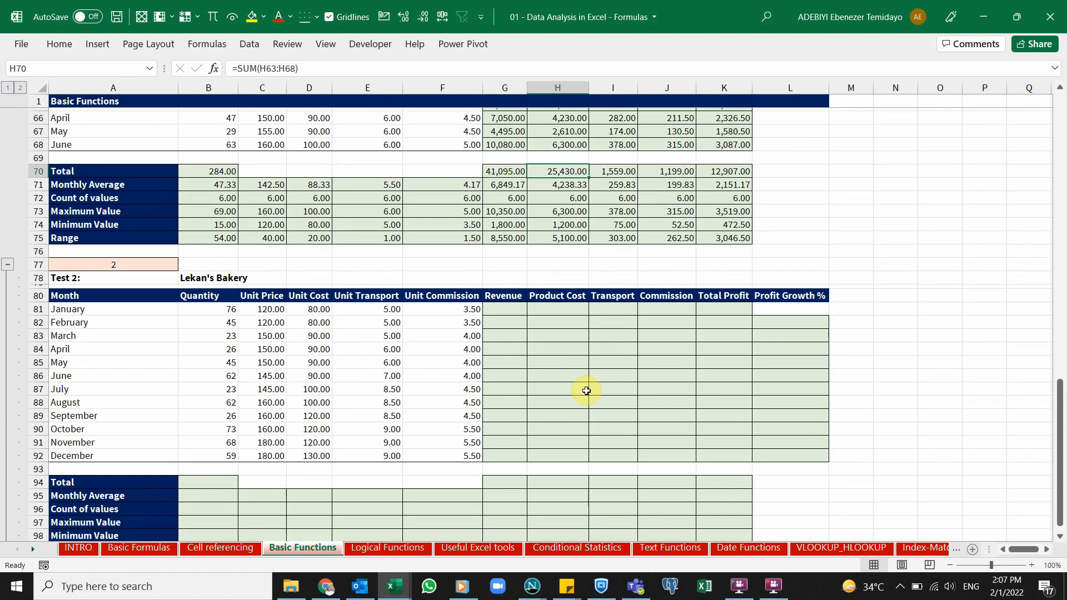
scroll(586, 390, "down", 1)
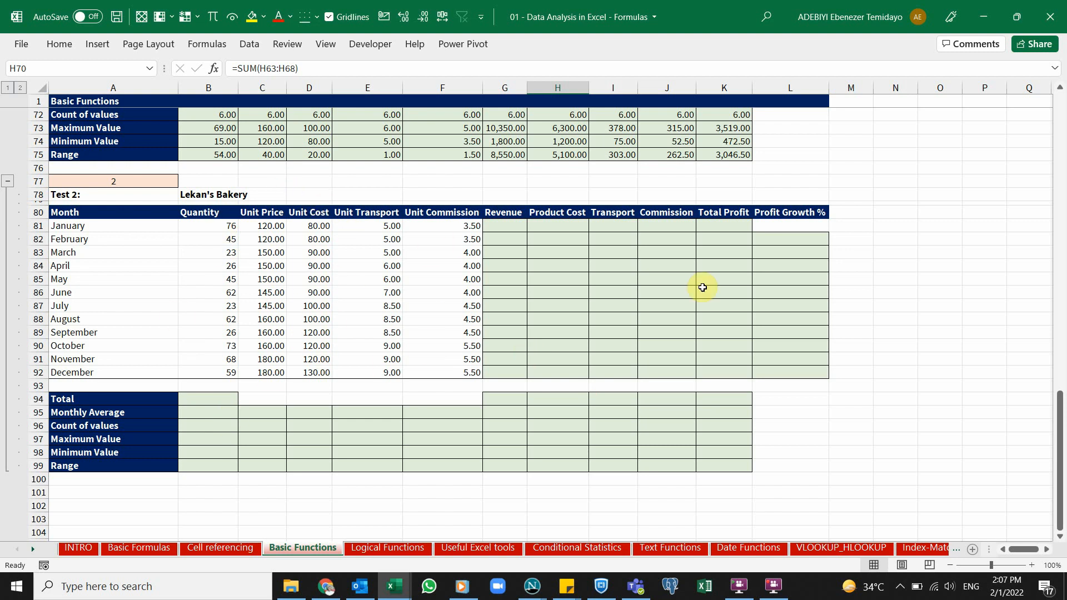
left_click_drag(496, 227, 666, 373)
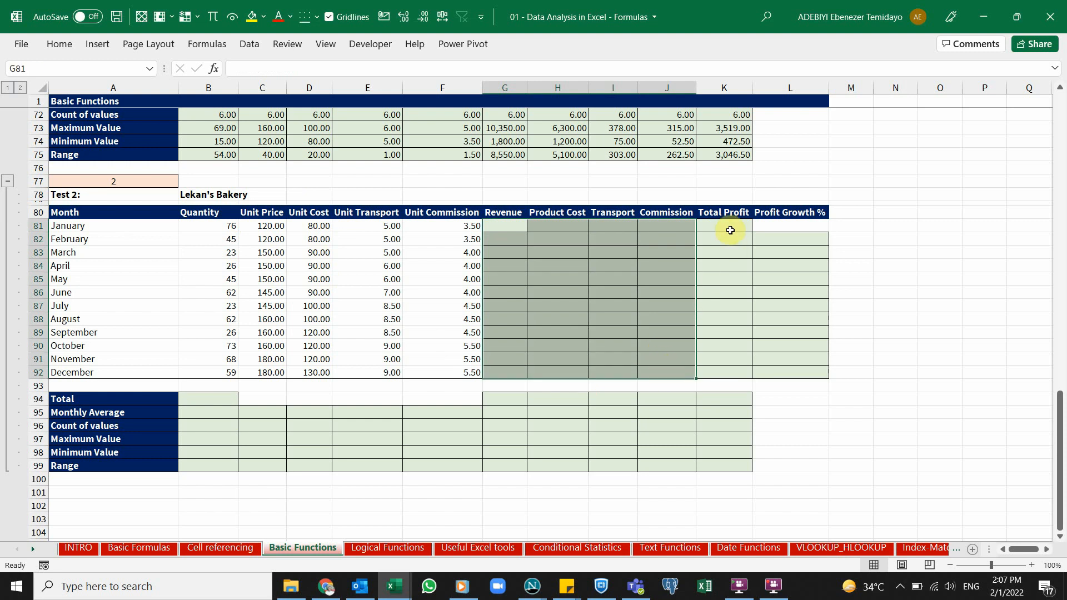
left_click_drag(729, 230, 738, 367)
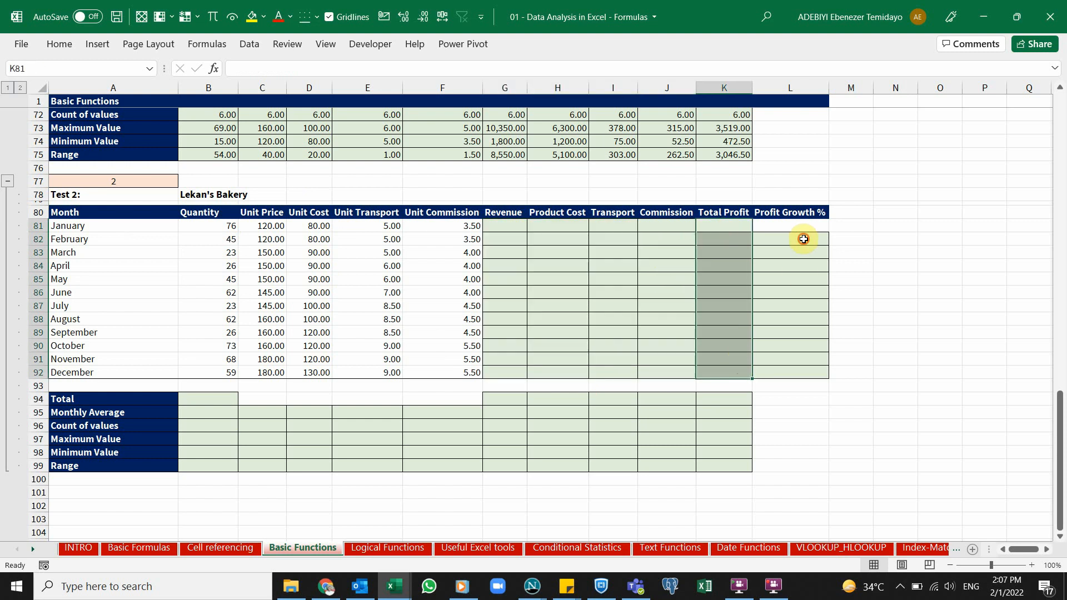
left_click_drag(803, 239, 805, 349)
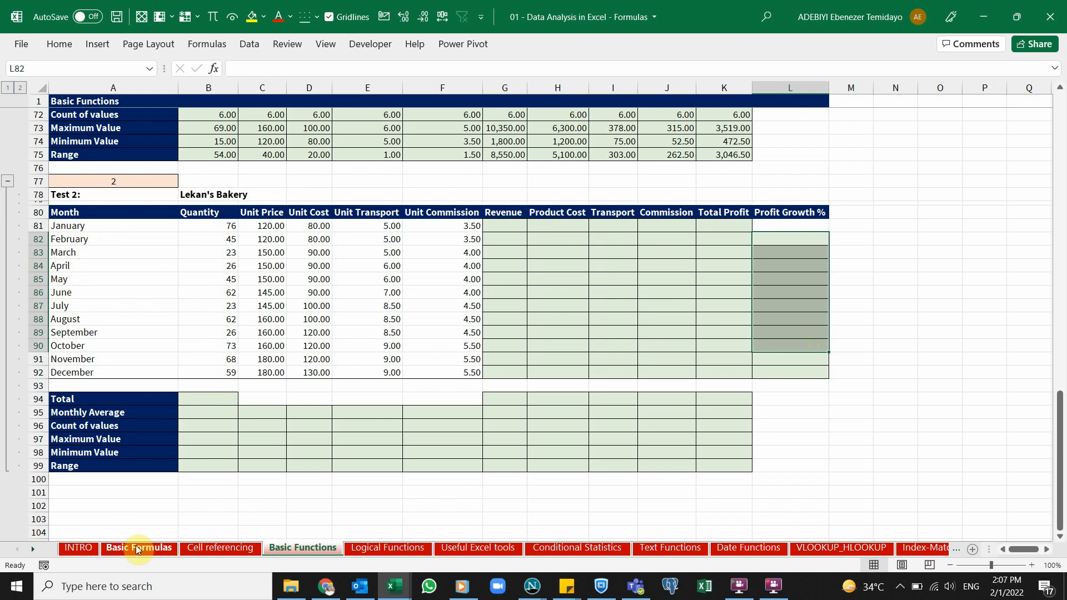
Write the profit growth formula hint New/Old-1 in N82 and clear the cell again.
left_click(908, 243)
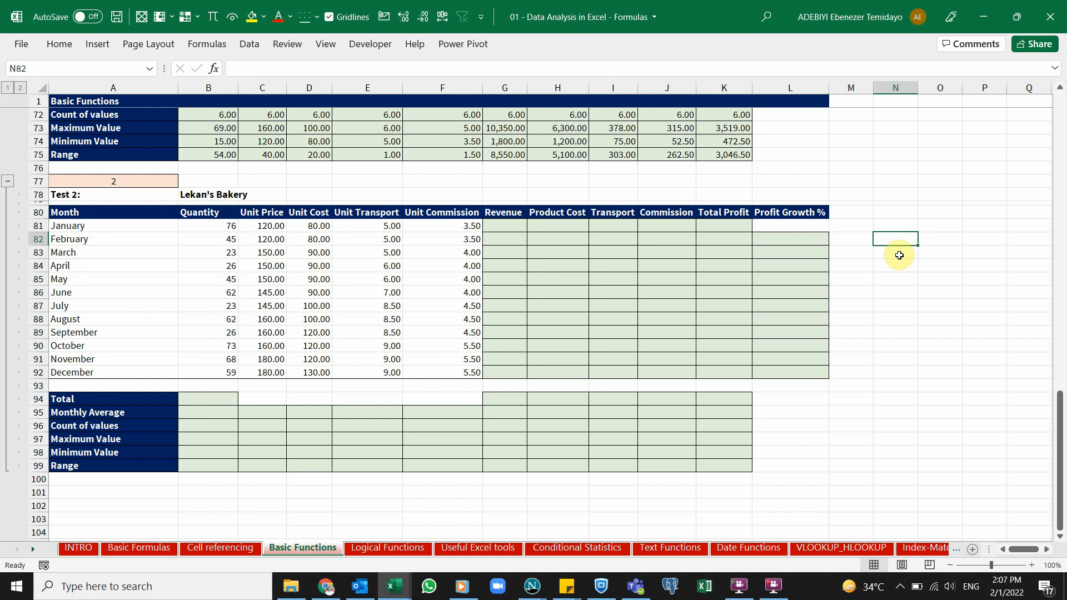
type("New/Old-1")
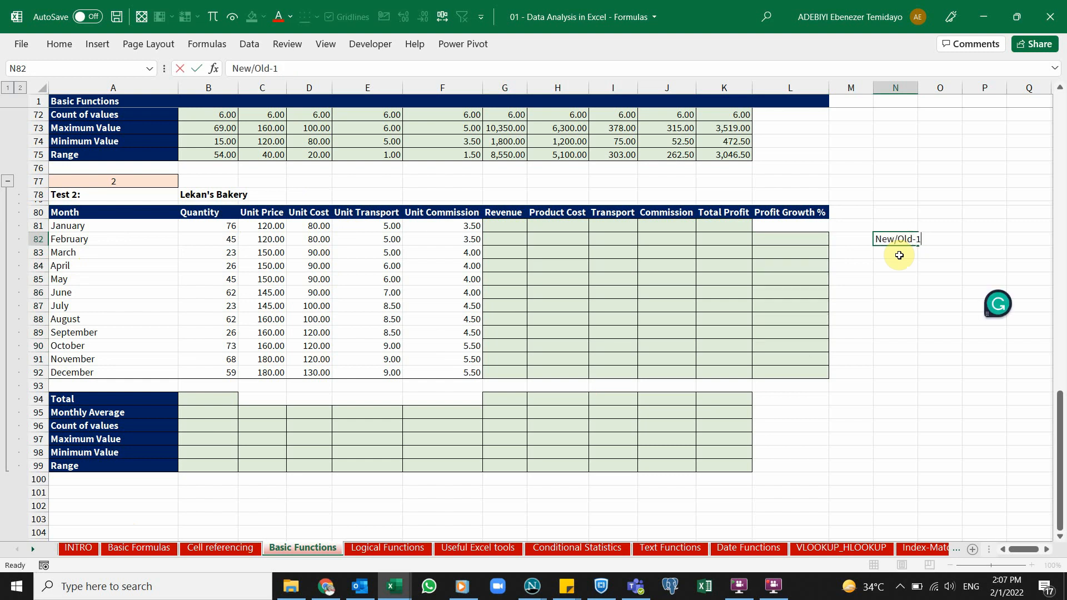
key("ctrl+Return")
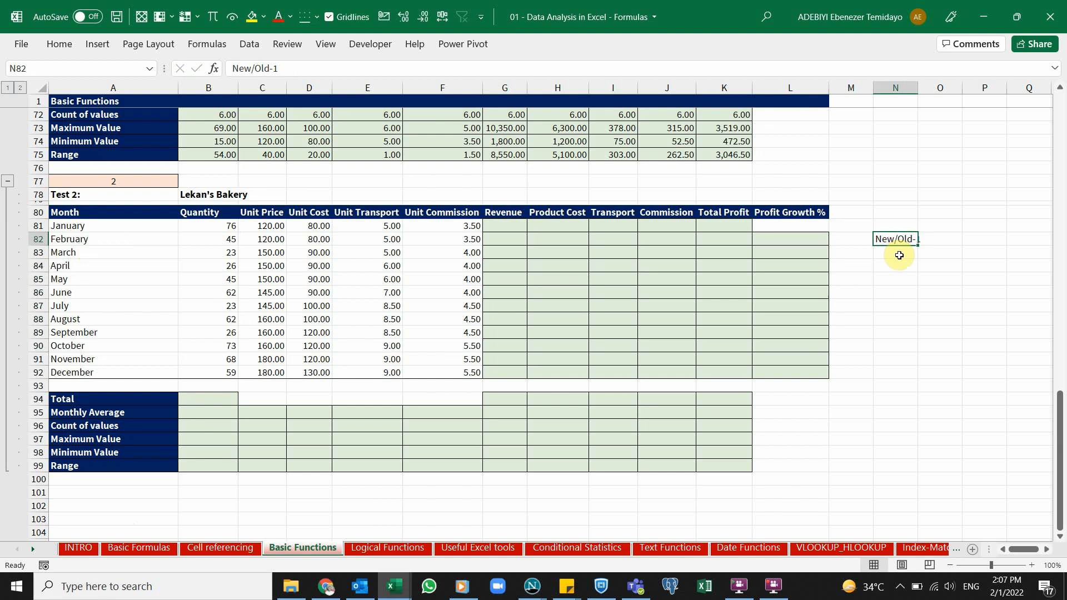
key("Delete")
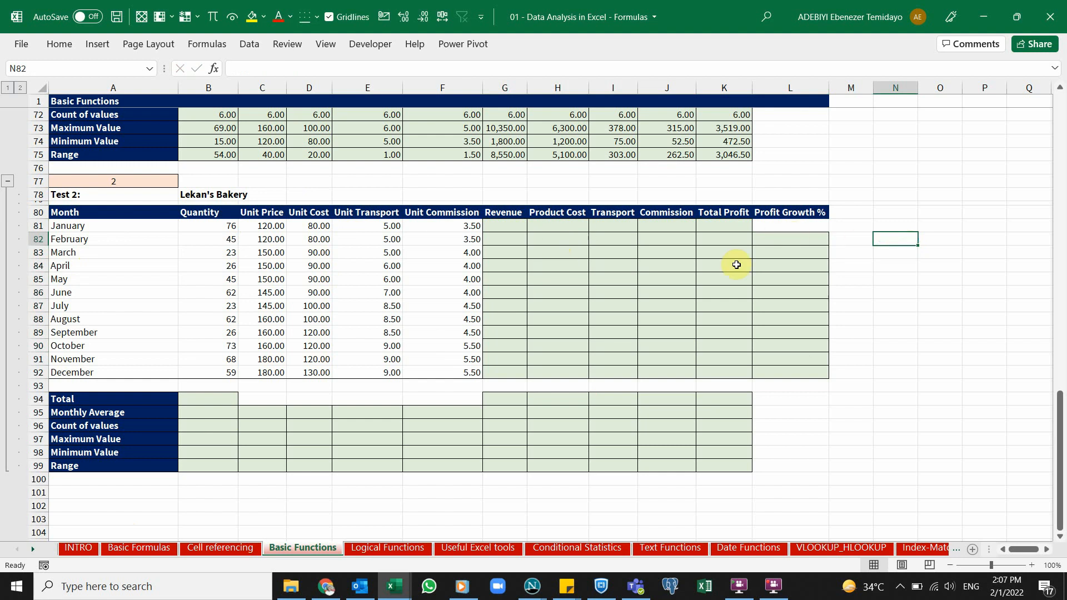